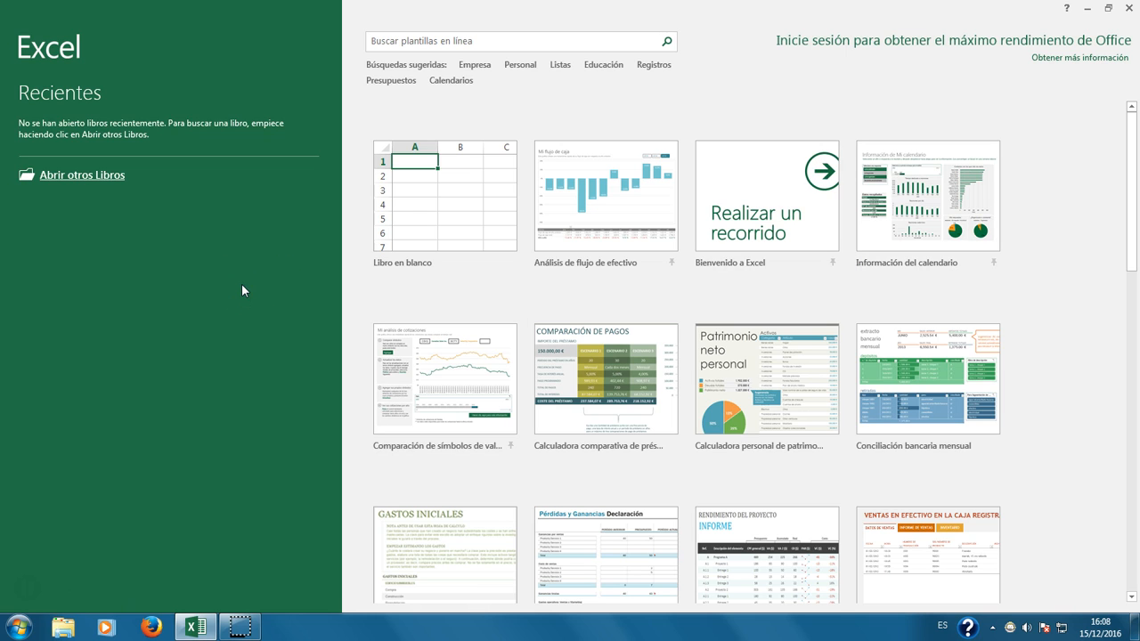
Step: Create a new blank workbook (Libro en blanco) from the Excel start screen
left_click(407, 228)
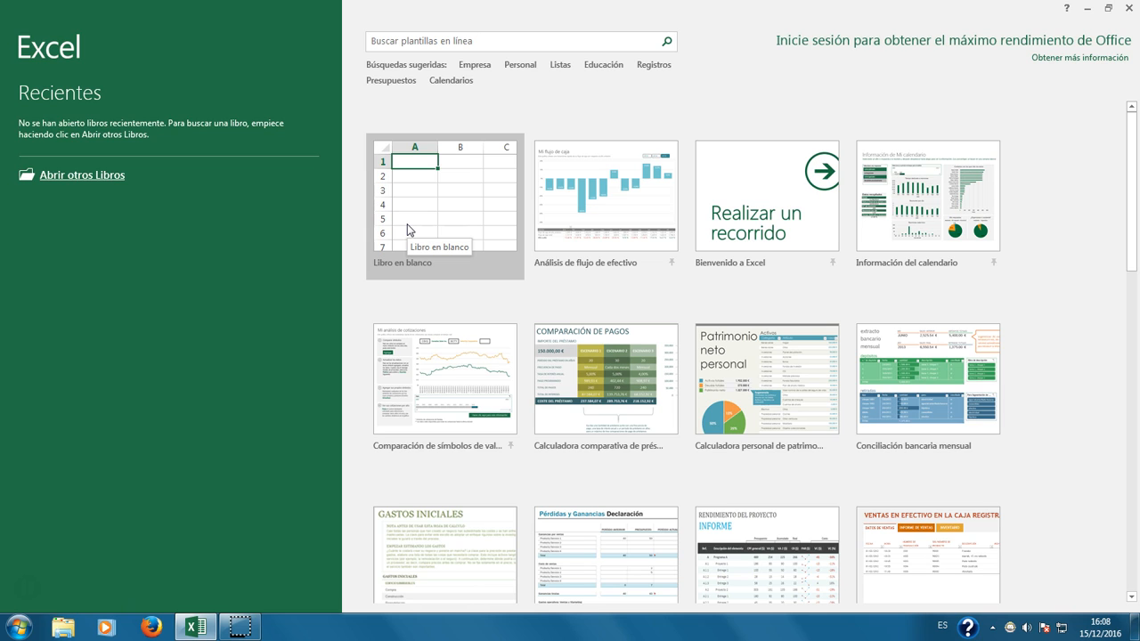
left_click(407, 229)
left_click(407, 223)
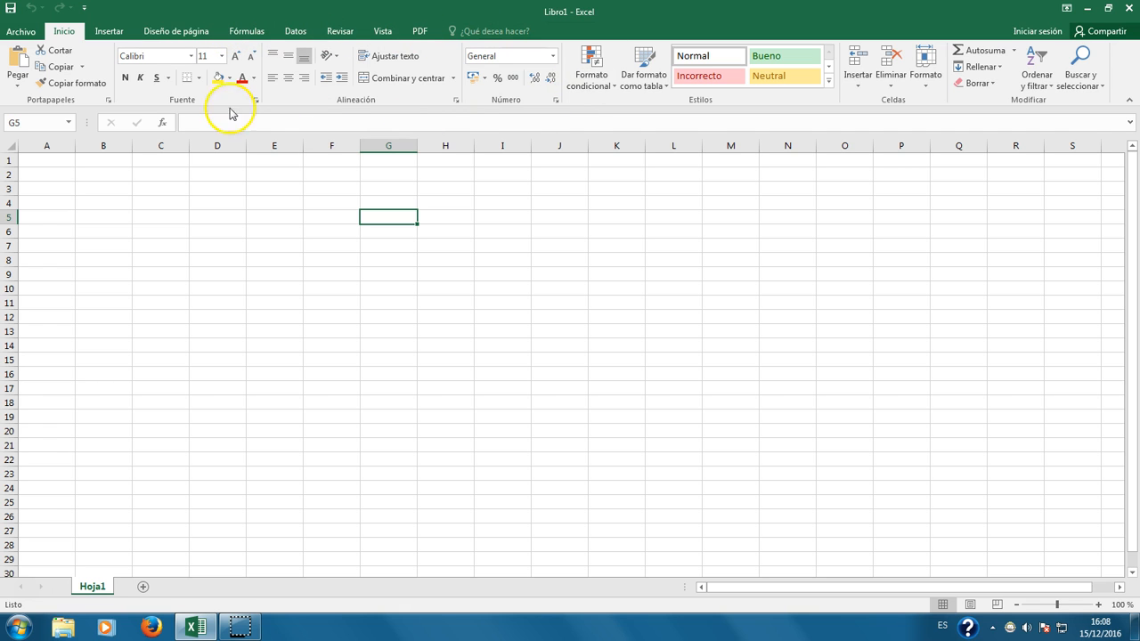
left_click(38, 164)
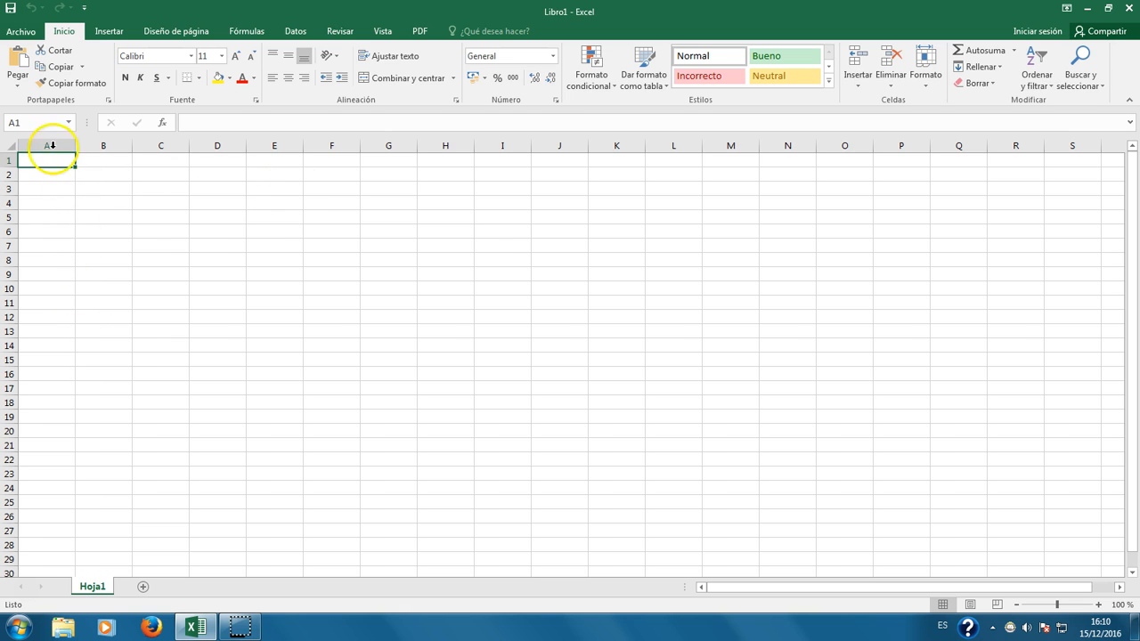
Step: Select several cells, then the range D2:D7, and finally cell B2
left_click(273, 217)
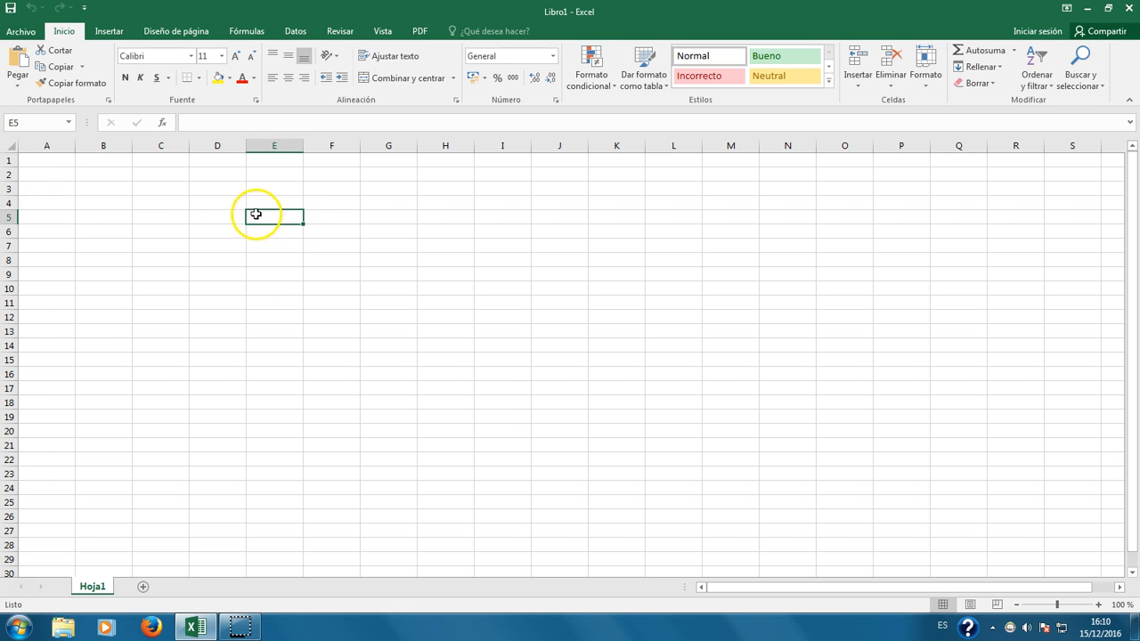
left_click(274, 187)
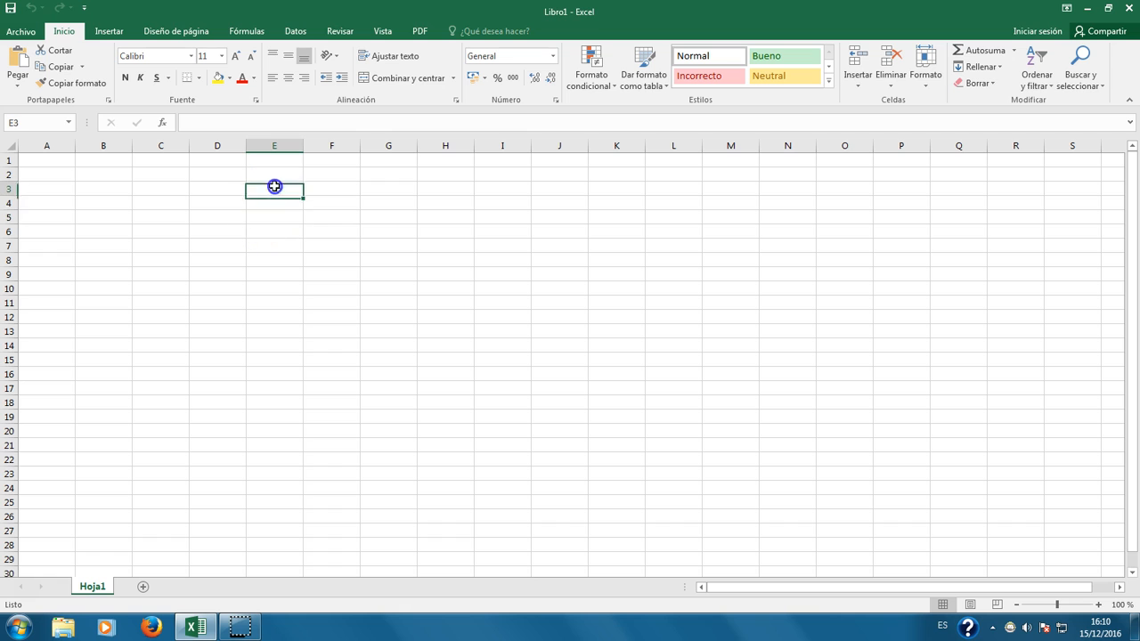
left_click(383, 230)
left_click(218, 260)
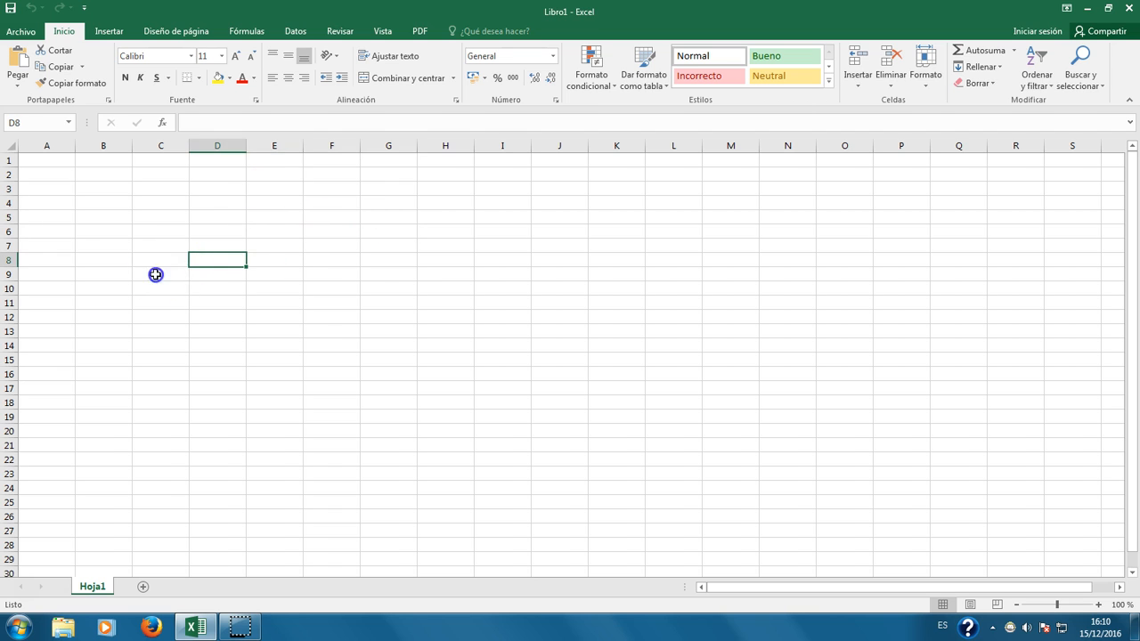
left_click(156, 274)
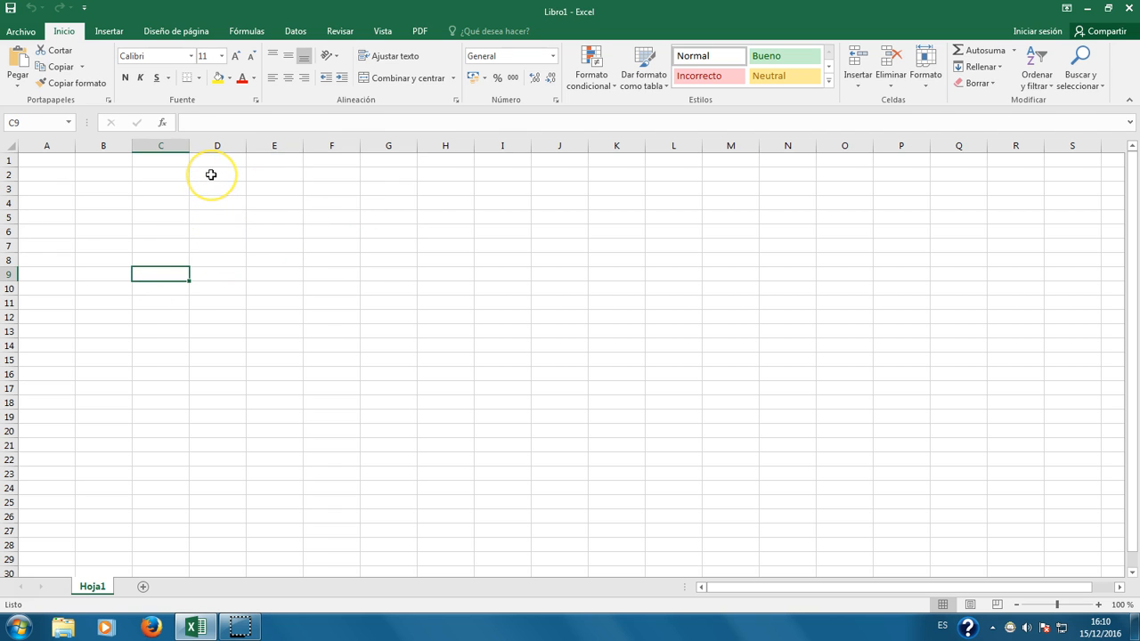
left_click(211, 174)
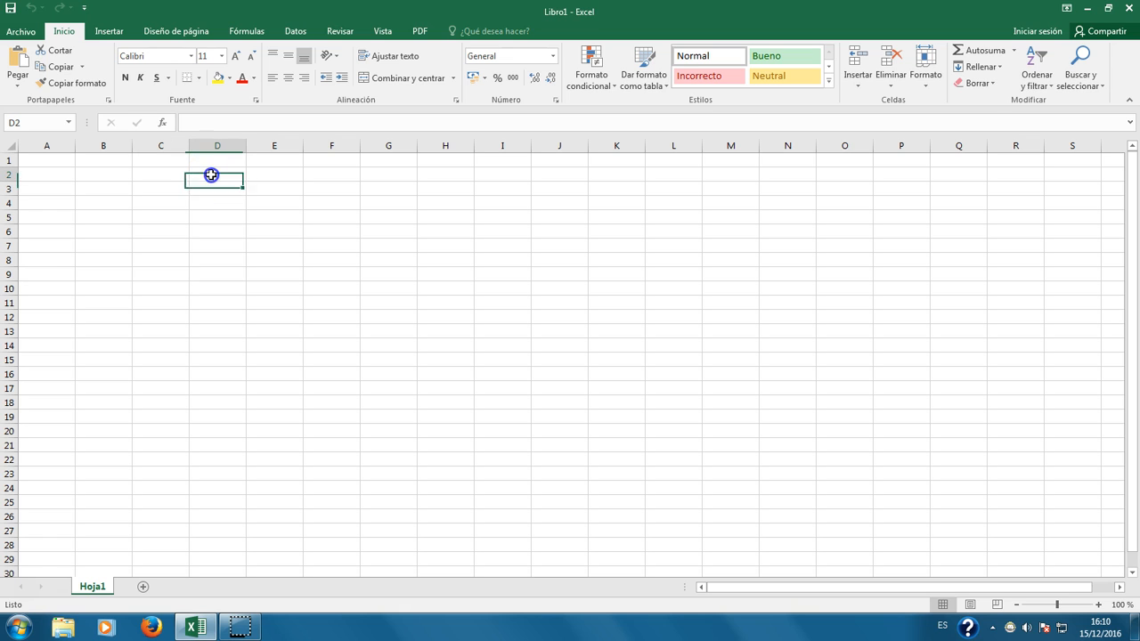
mouse_move(211, 174)
left_mouse_down()
mouse_move(211, 344)
mouse_move(639, 364)
mouse_move(329, 241)
mouse_move(201, 175)
left_mouse_up()
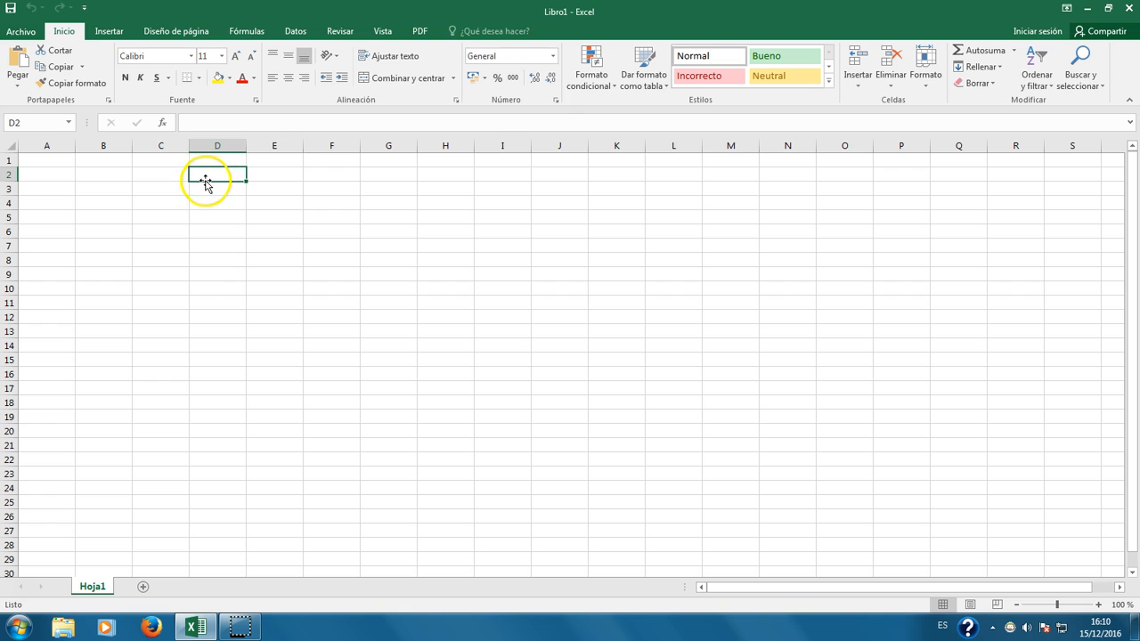
left_click(101, 176)
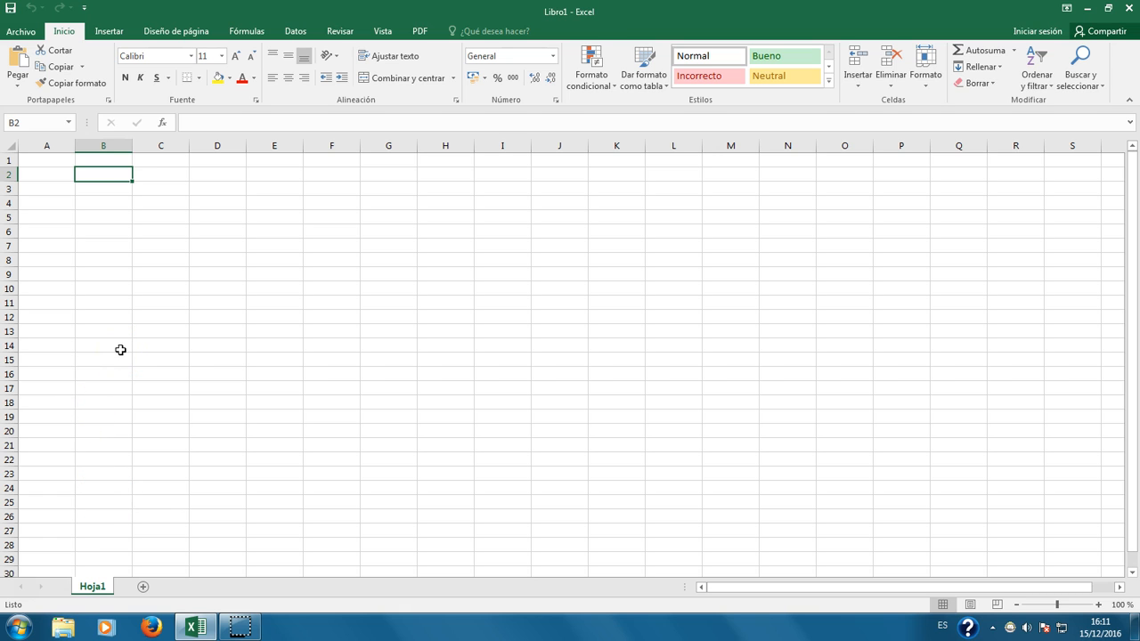
Step: Rename the Hoja1 sheet tab to 'formulas' and return to cell B2
right_click(97, 592)
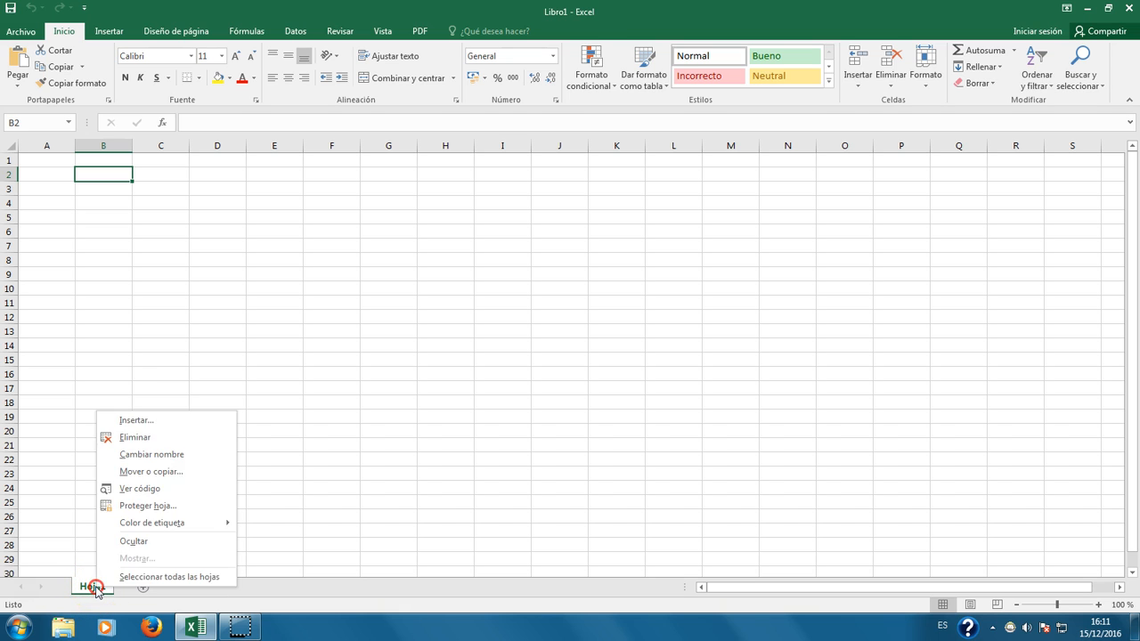
left_click(151, 454)
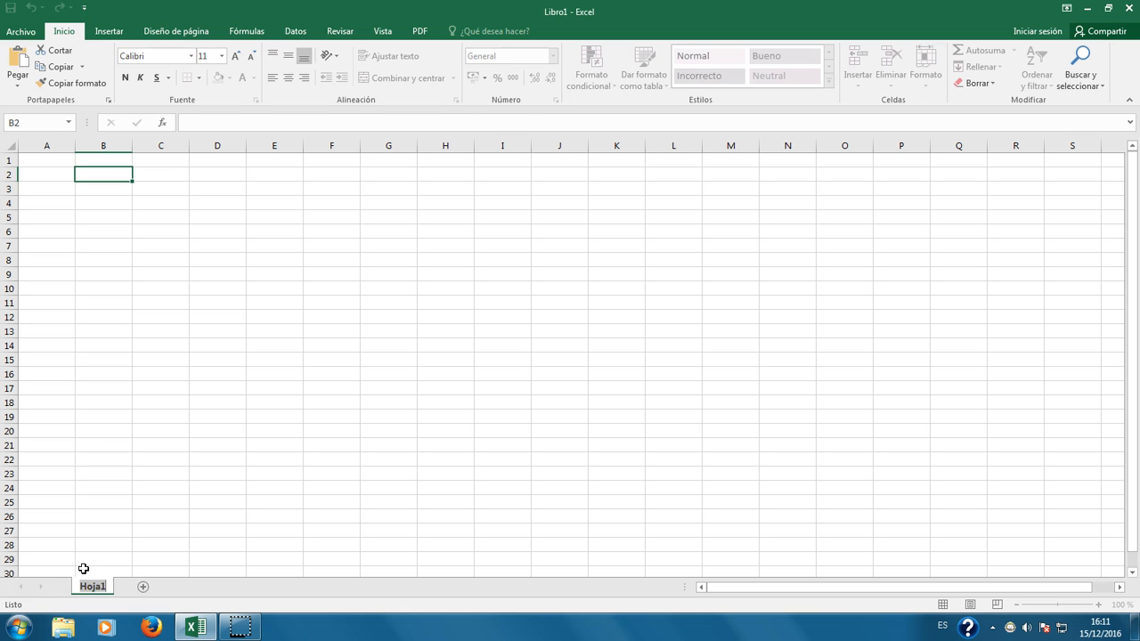
type("formulas")
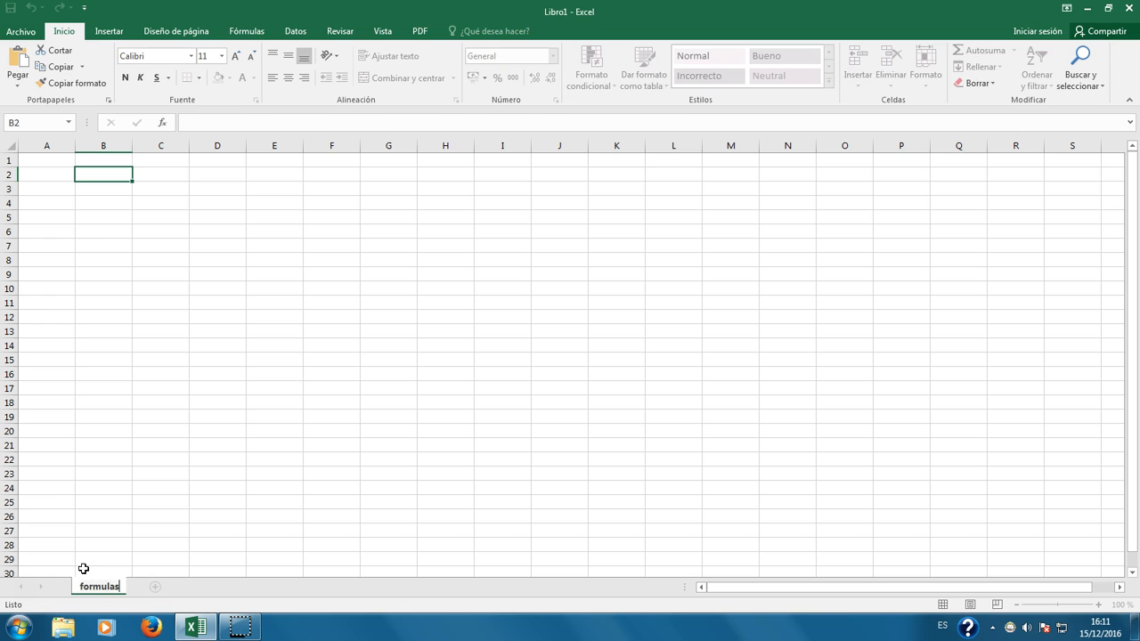
key("Return")
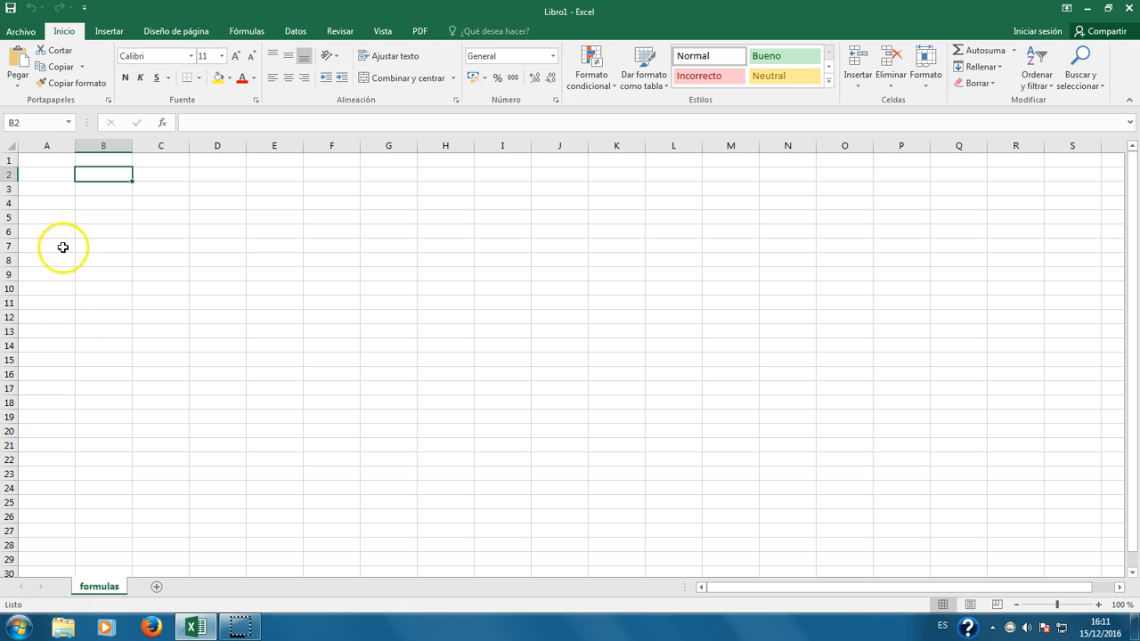
double_click(109, 589)
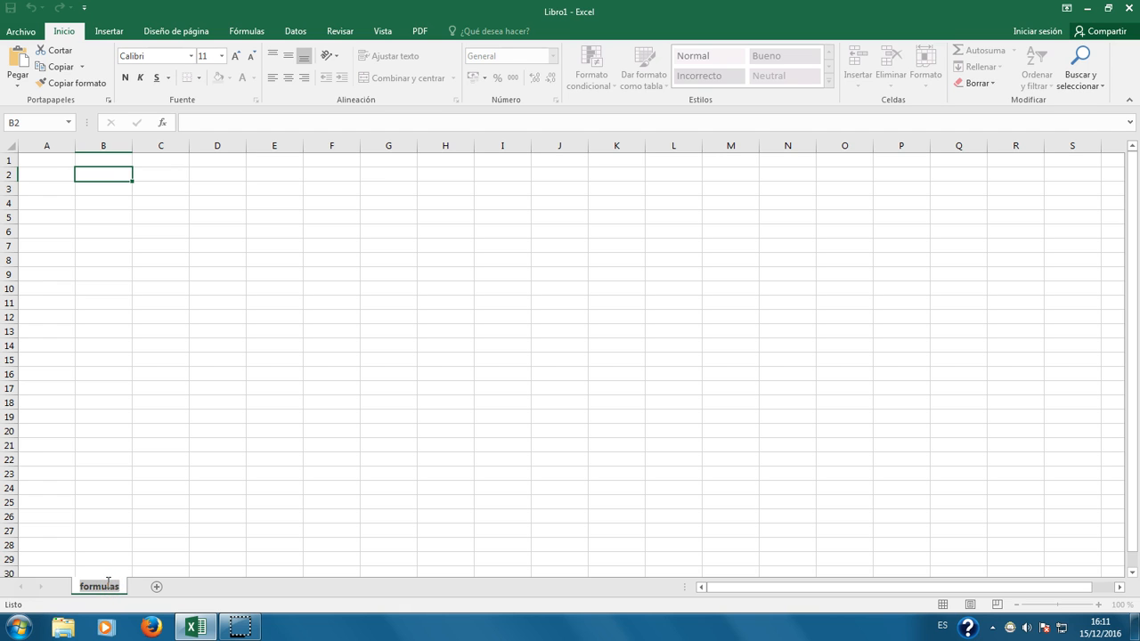
left_click(124, 559)
right_click(103, 586)
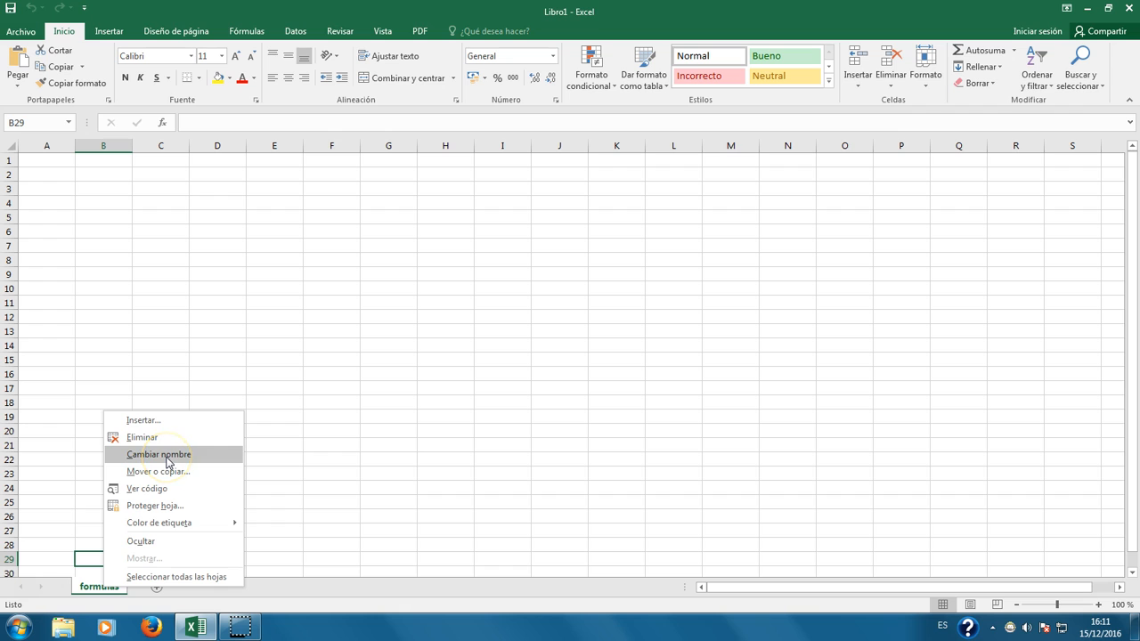
left_click(158, 349)
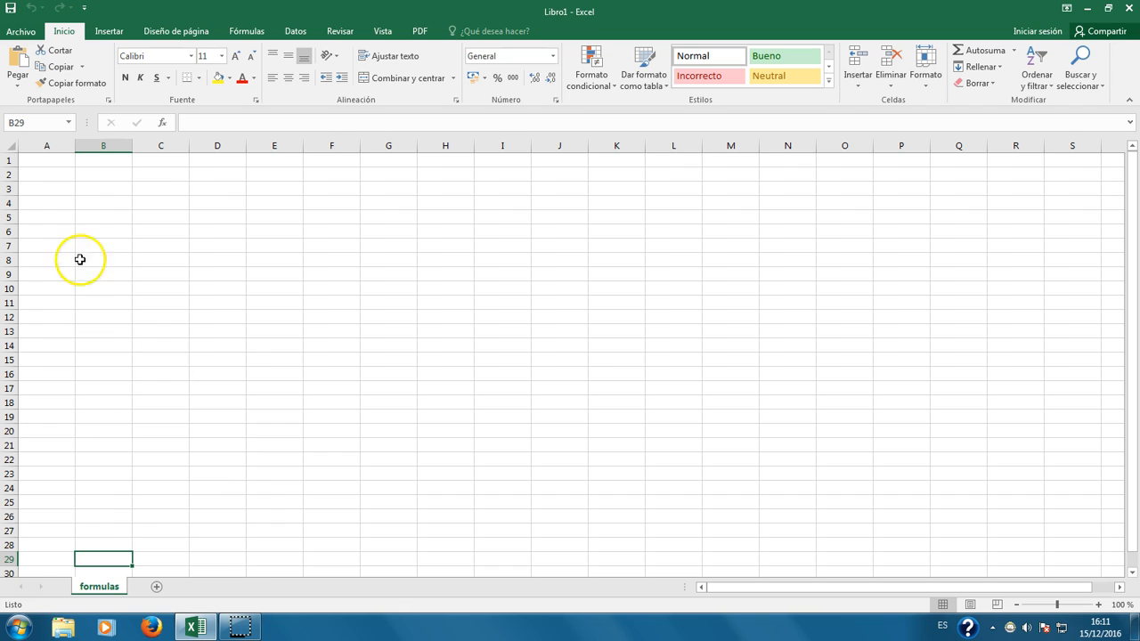
left_click(103, 174)
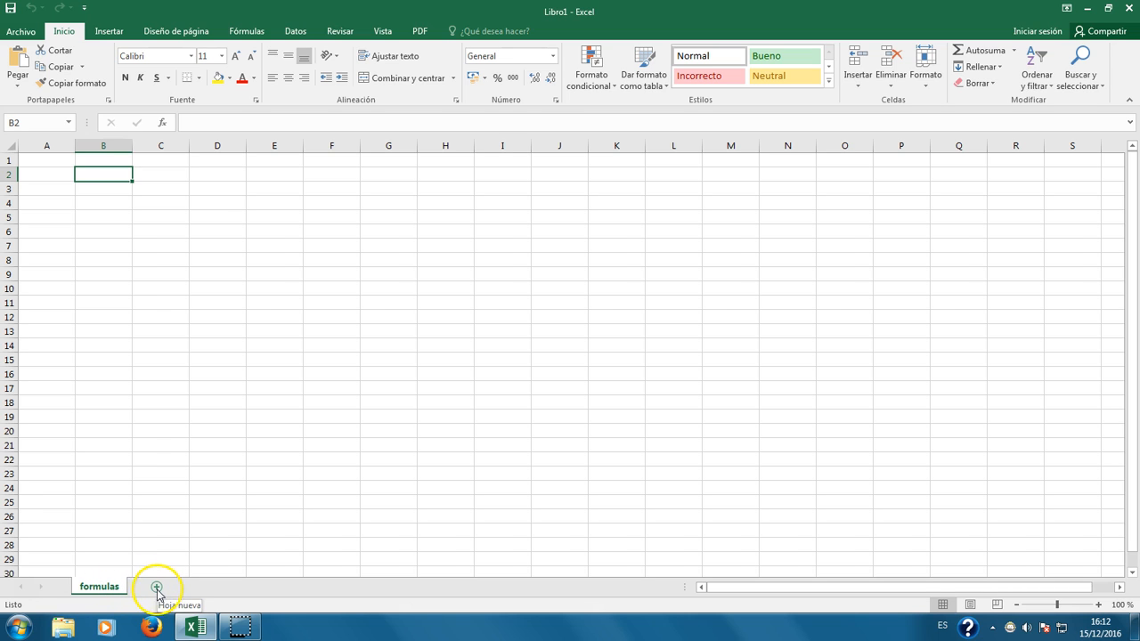
Step: Zoom the empty formulas sheet to about 130% and select cell B2
left_click(121, 229)
left_click(115, 188)
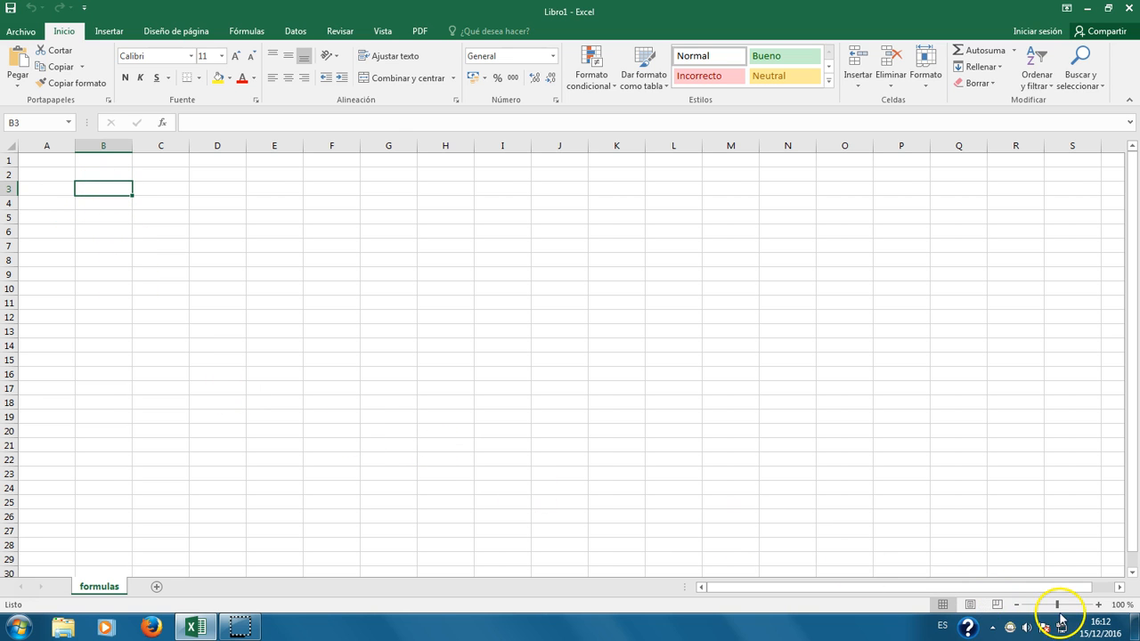
left_click_drag(1056, 606, 1082, 608)
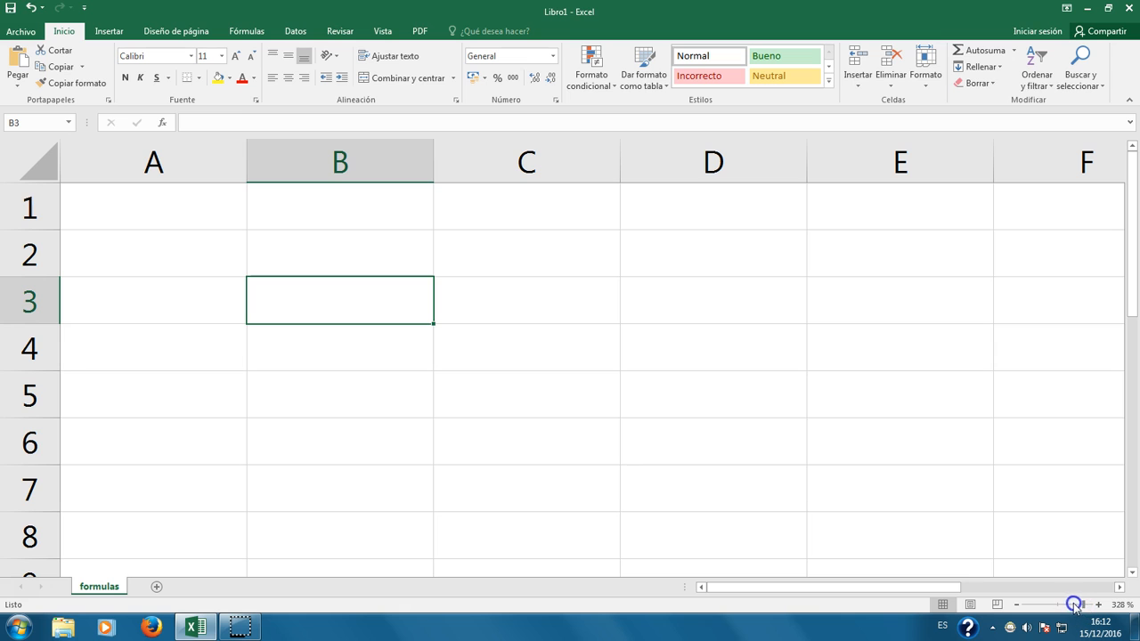
scroll(430, 420, "down", 2)
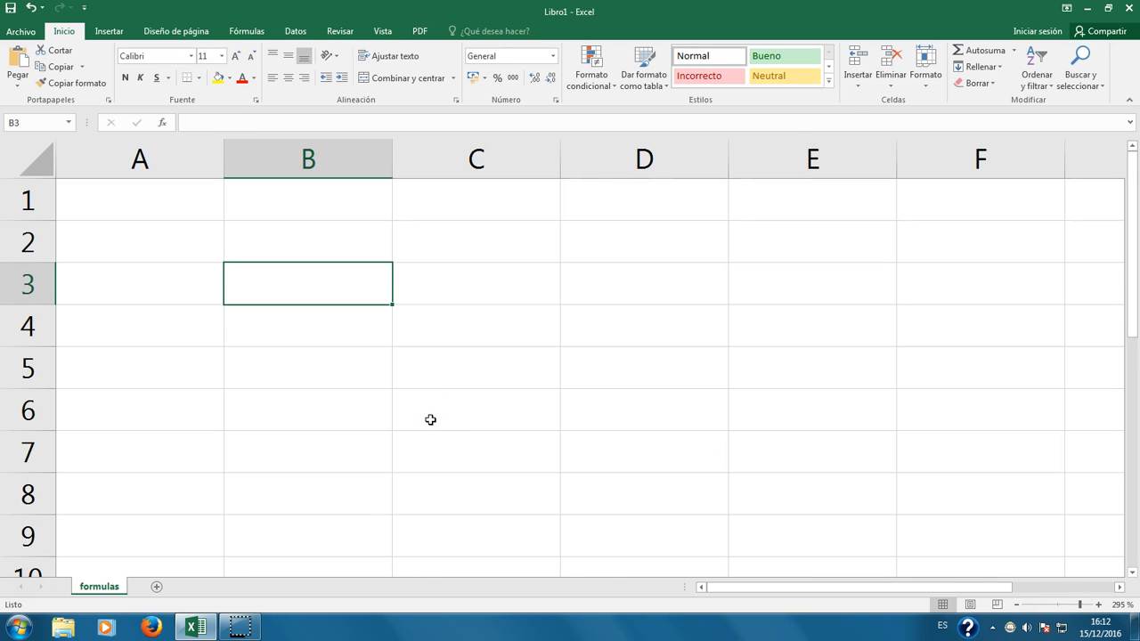
scroll(430, 419, "down", 13)
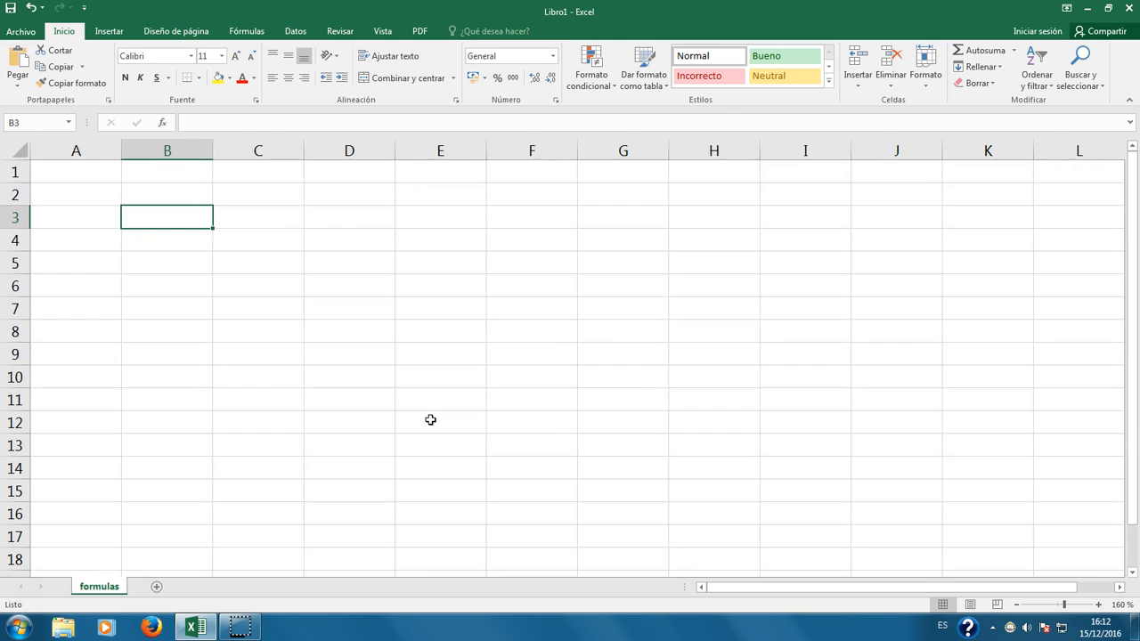
scroll(430, 420, "up", 15)
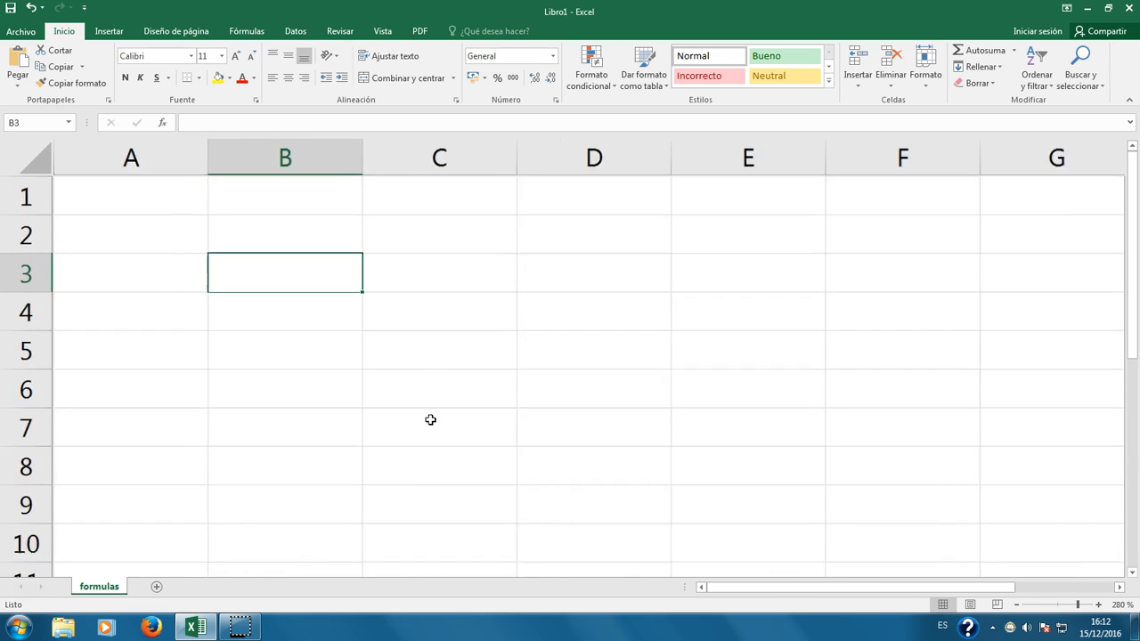
scroll(430, 420, "down", 13)
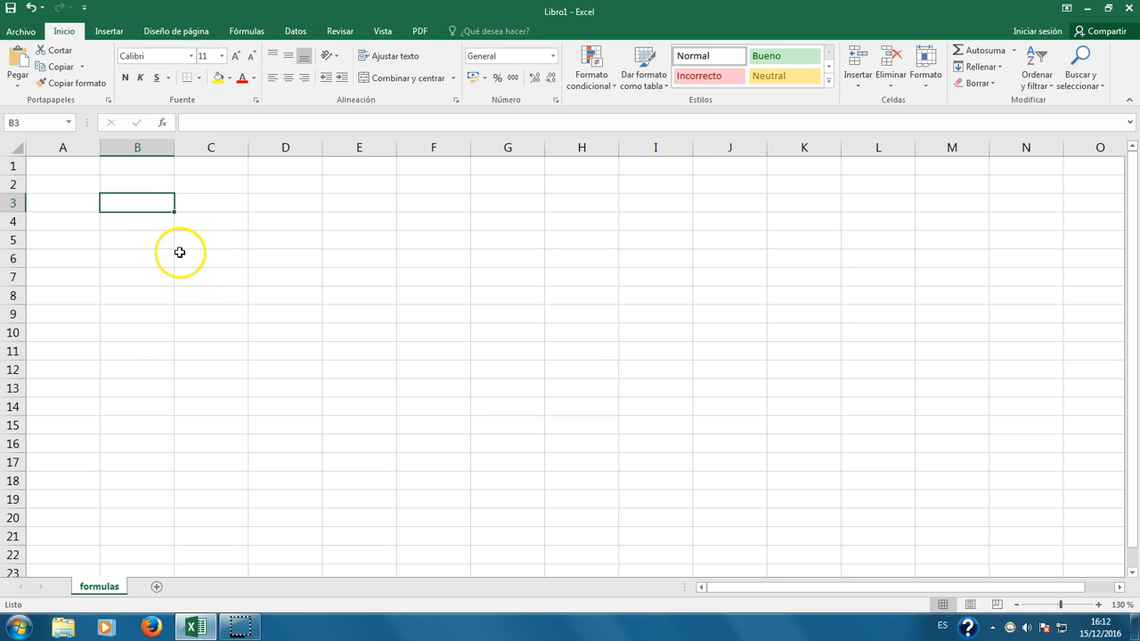
left_click(115, 183)
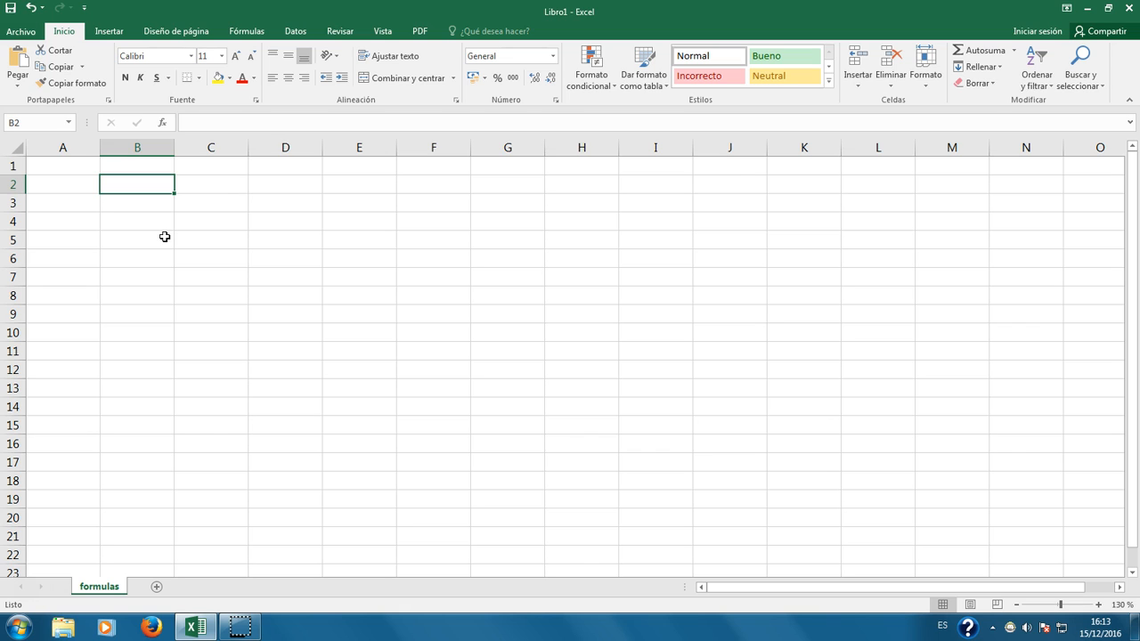
Step: Enter 4 in B2 and practise moving the active cell with the arrow keys
type("4")
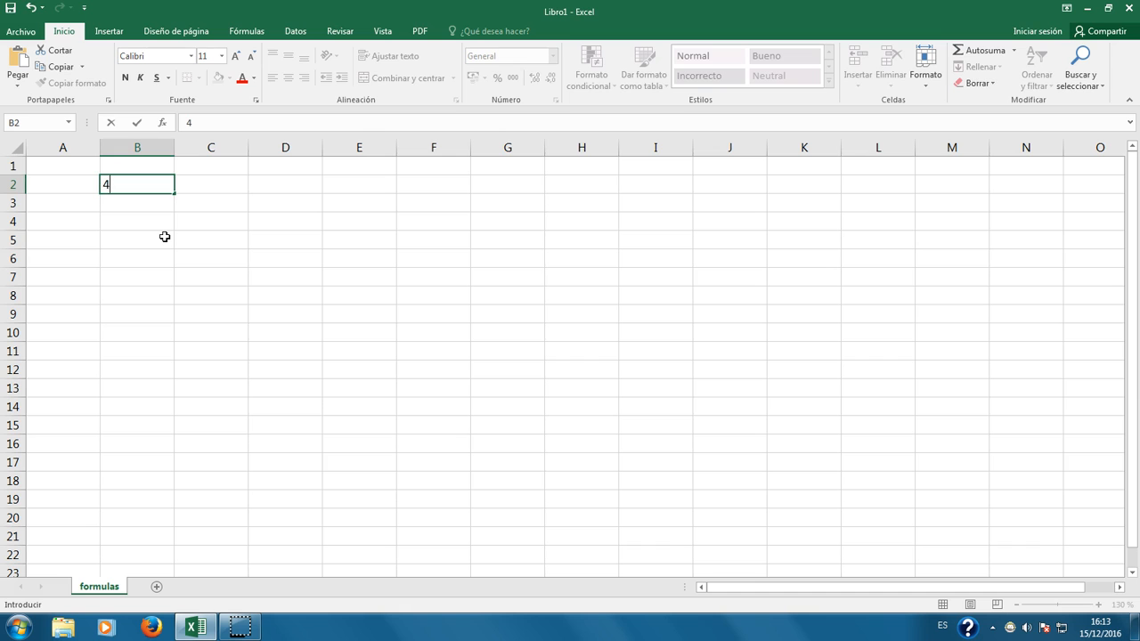
key("Tab")
left_click(150, 182)
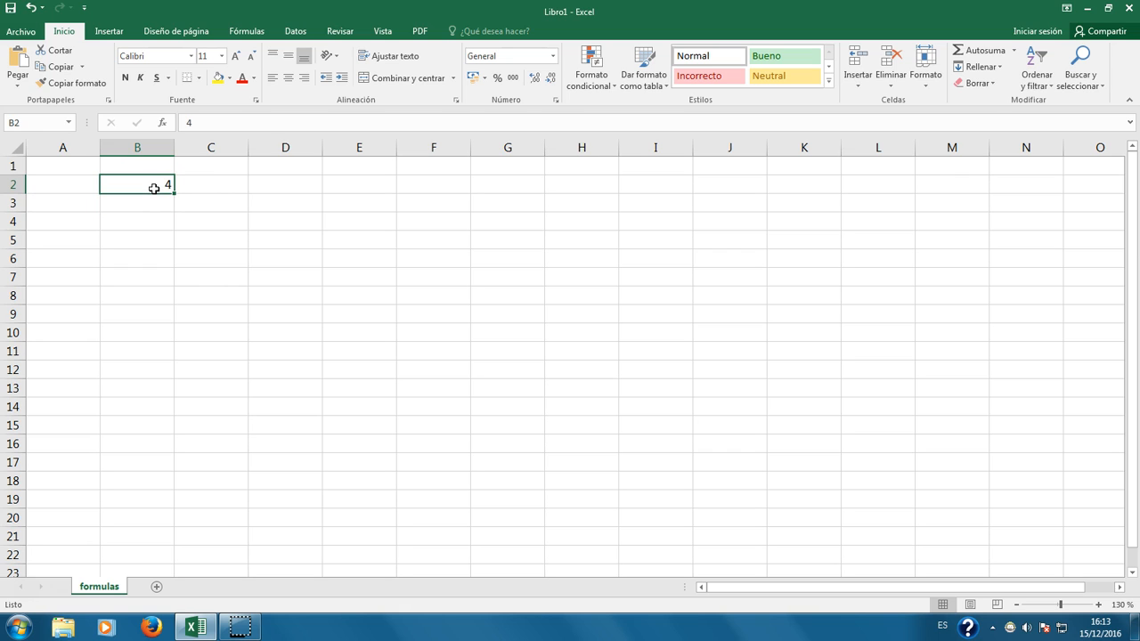
key("Down")
key("Down")
key("Up")
key("Up")
key("Left")
key("Down")
key("Right")
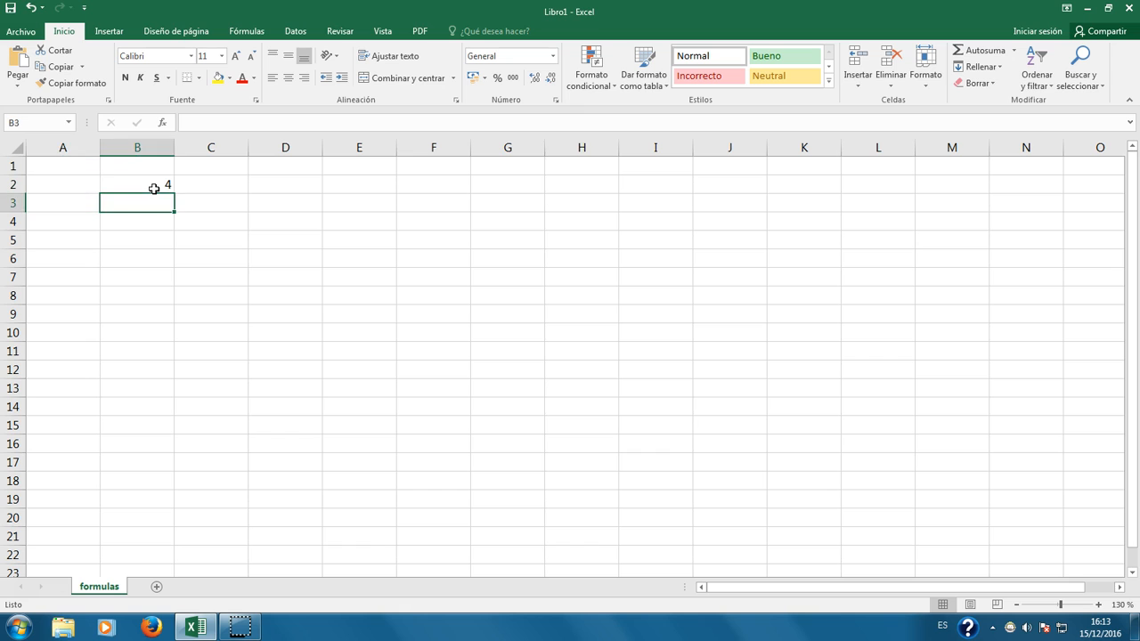
key("Up")
key("Up")
key("Right")
key("Down")
key("Left")
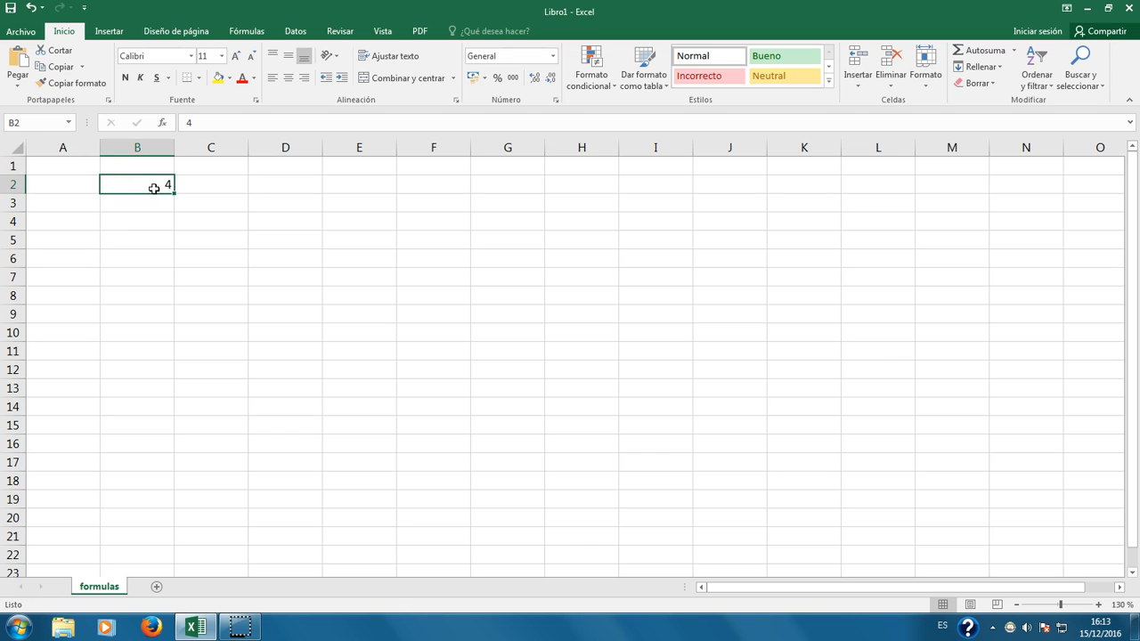
Step: Enter 5 in C2 and the formula =+B2+C2 in D2, which shows 9
left_click(205, 182)
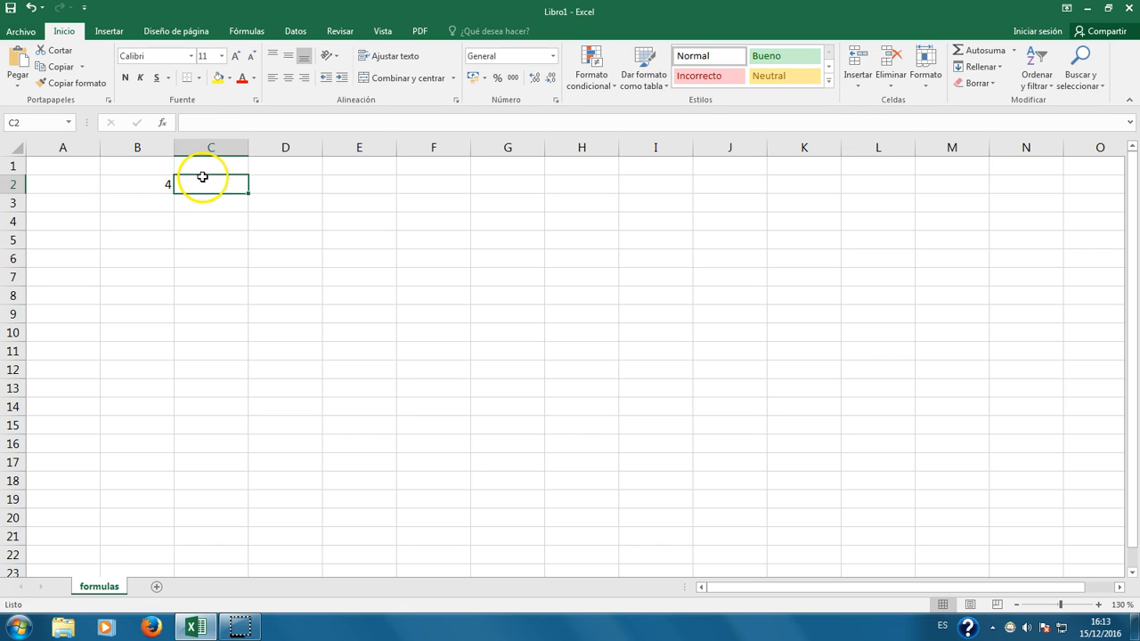
type("5")
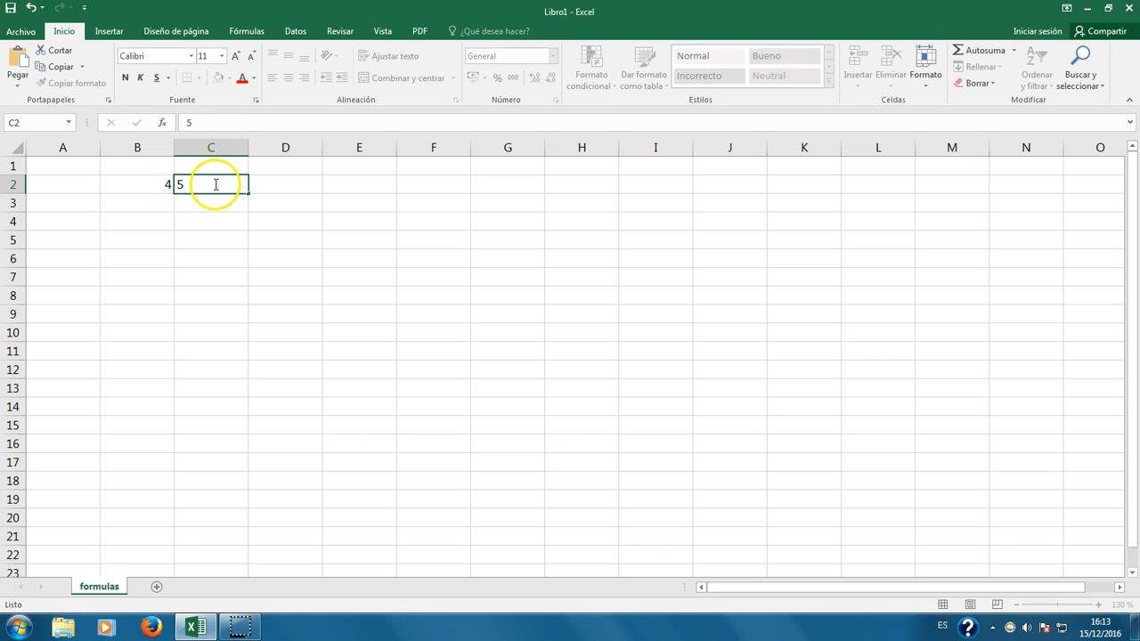
key("Right")
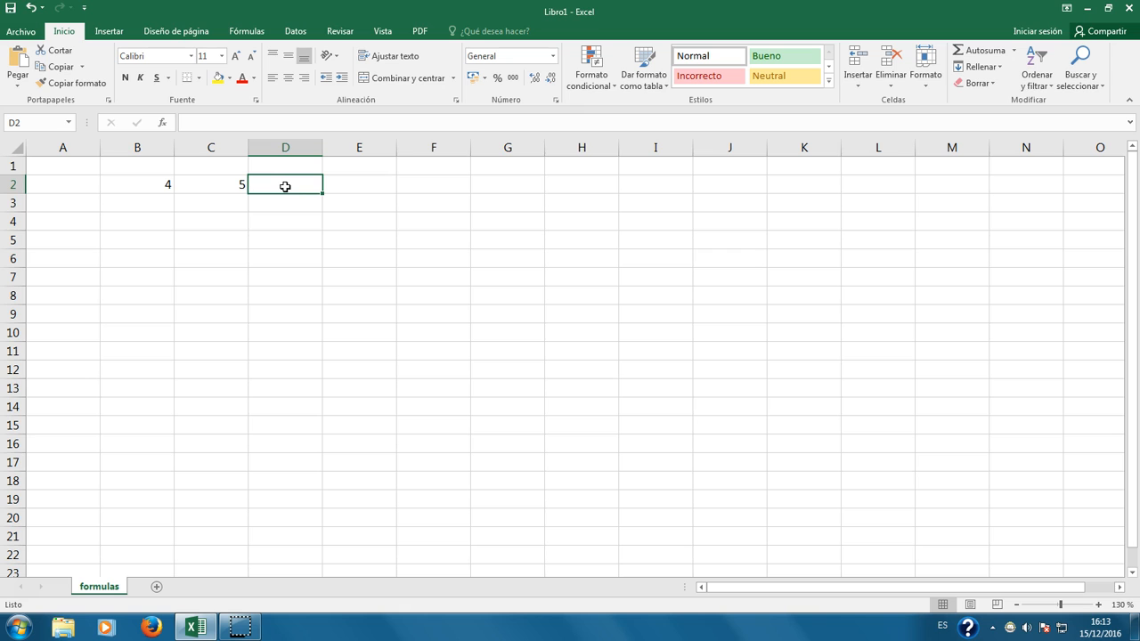
type("+")
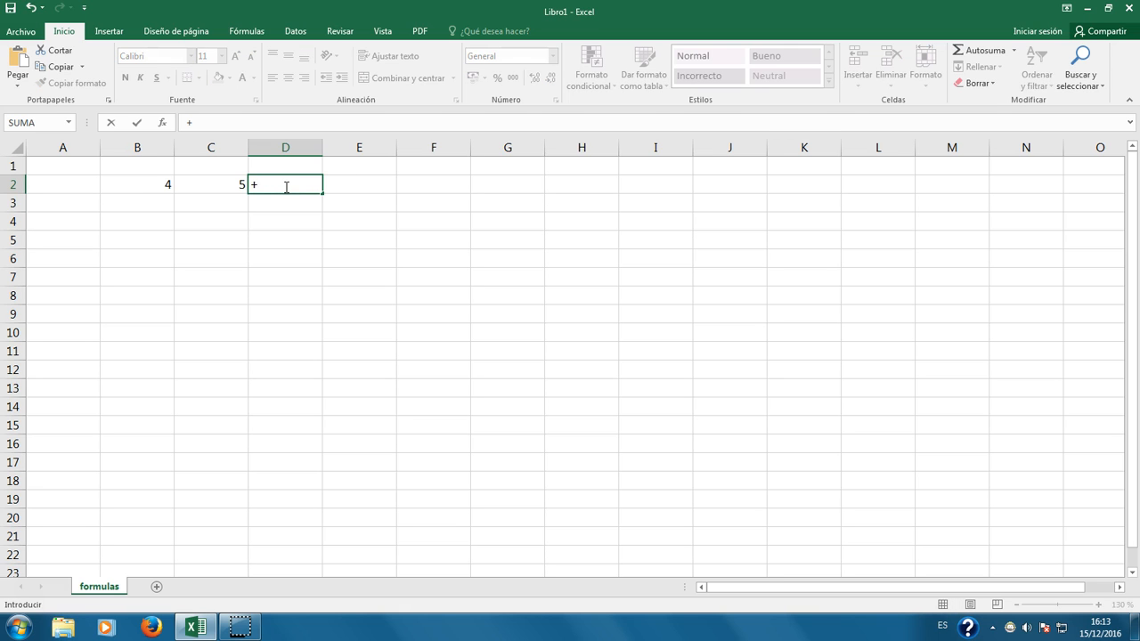
left_click(159, 185)
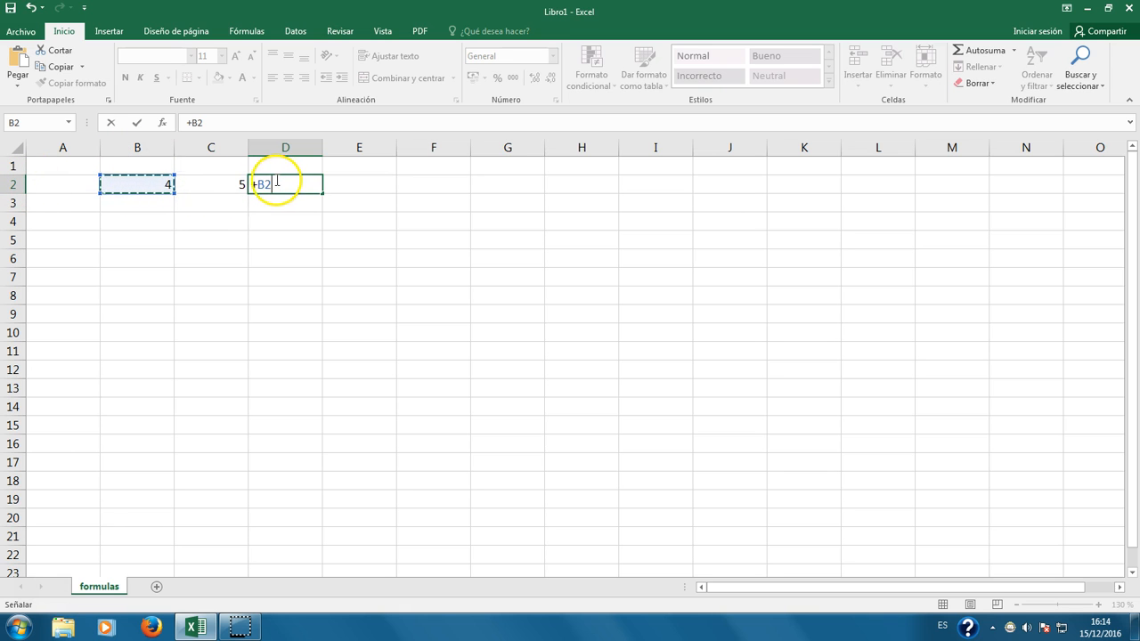
type("+")
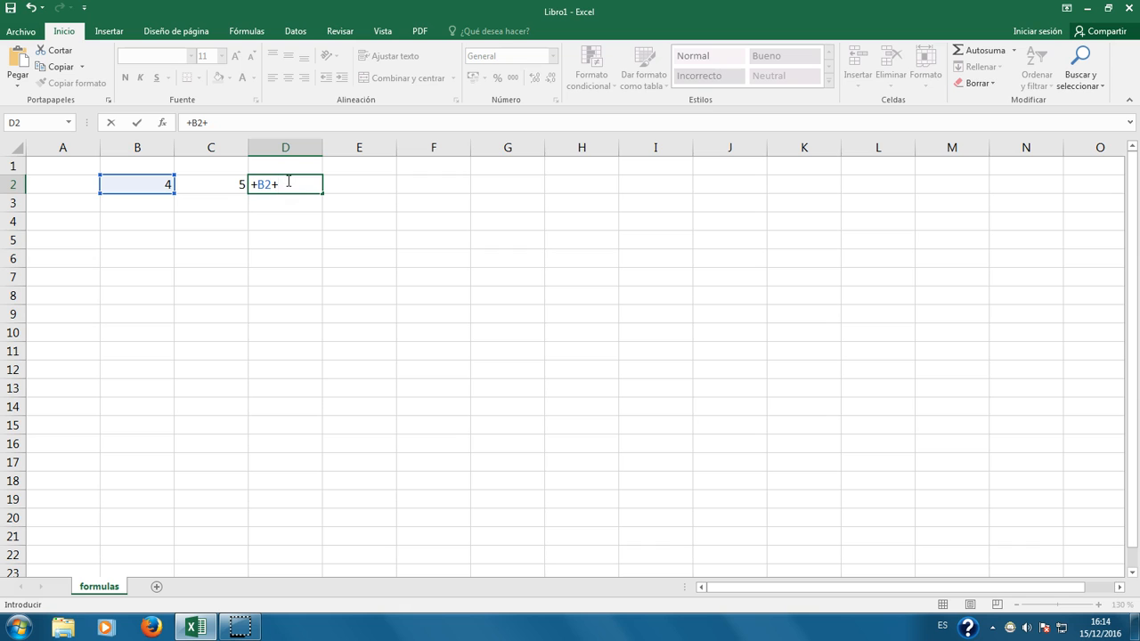
left_click(229, 184)
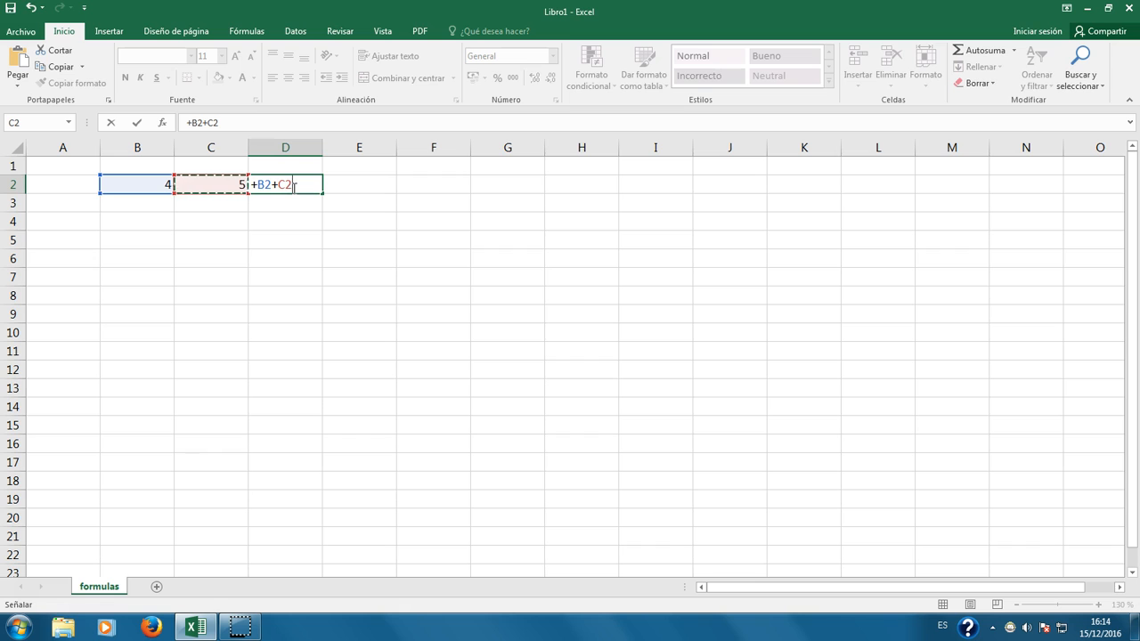
key("Return")
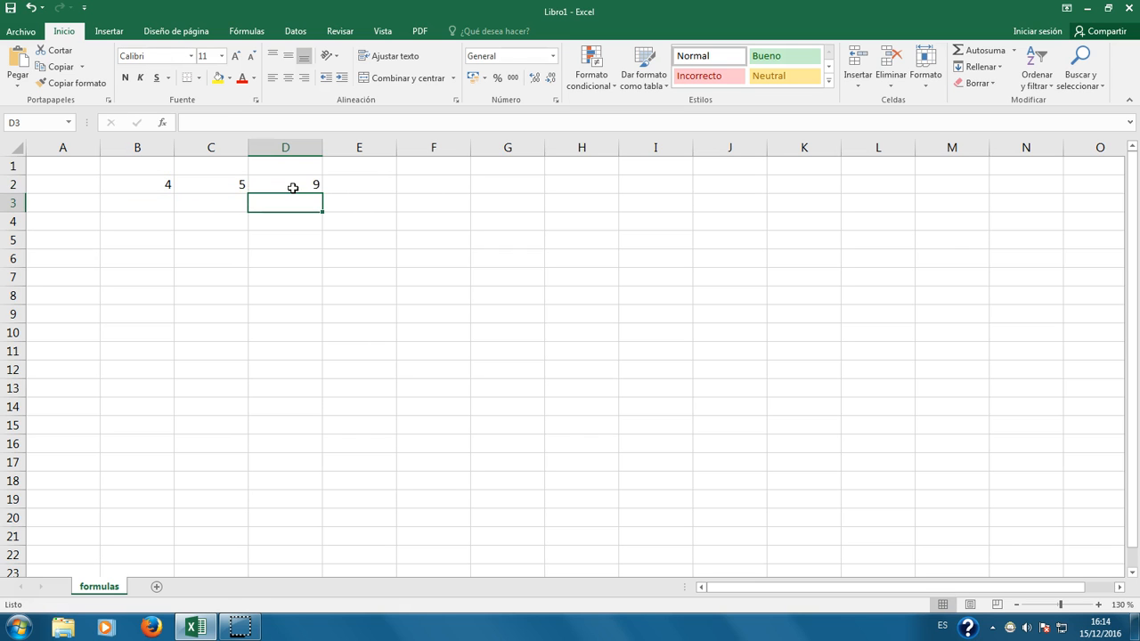
left_click(292, 188)
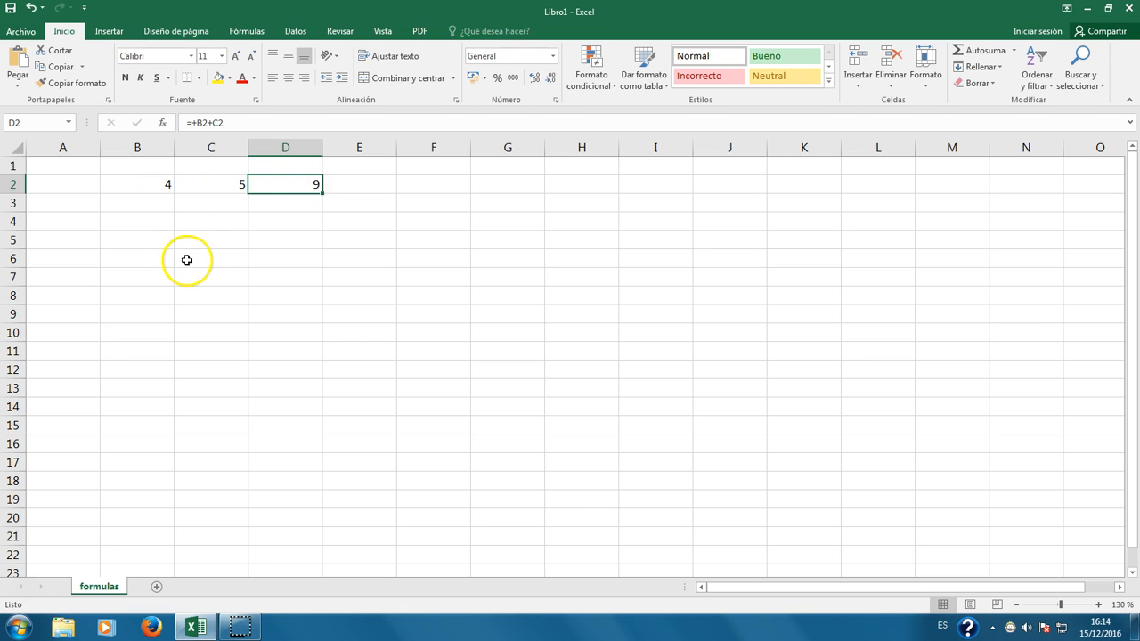
Step: Enter the formula =4+5 in D3 so it displays 9
left_click(288, 202)
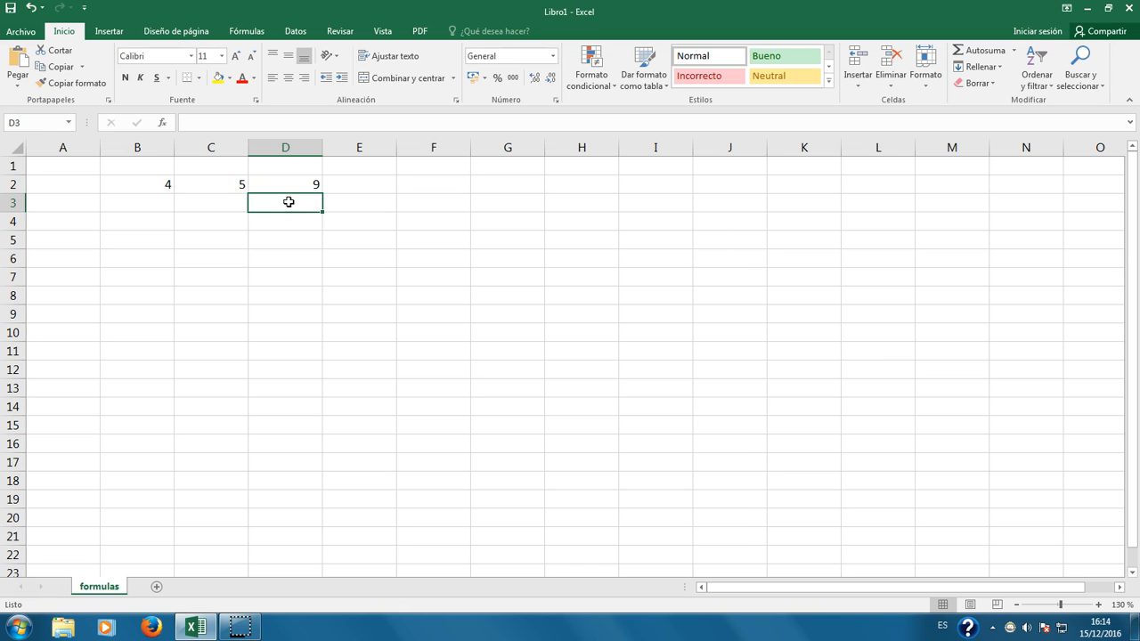
type("=4+5")
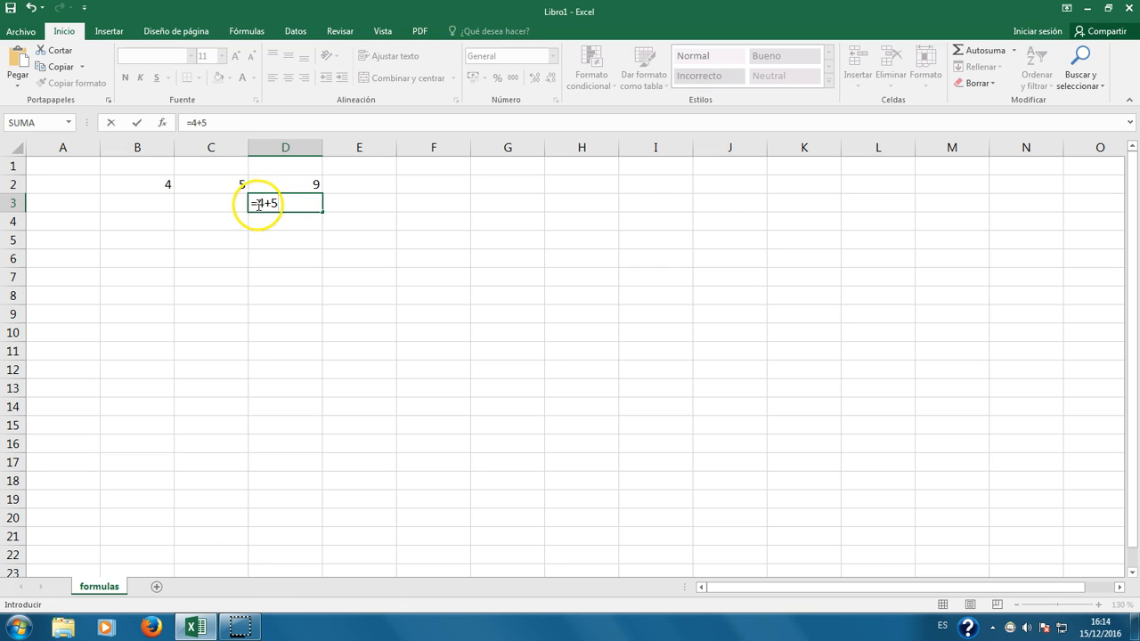
key("Return")
left_click(314, 204)
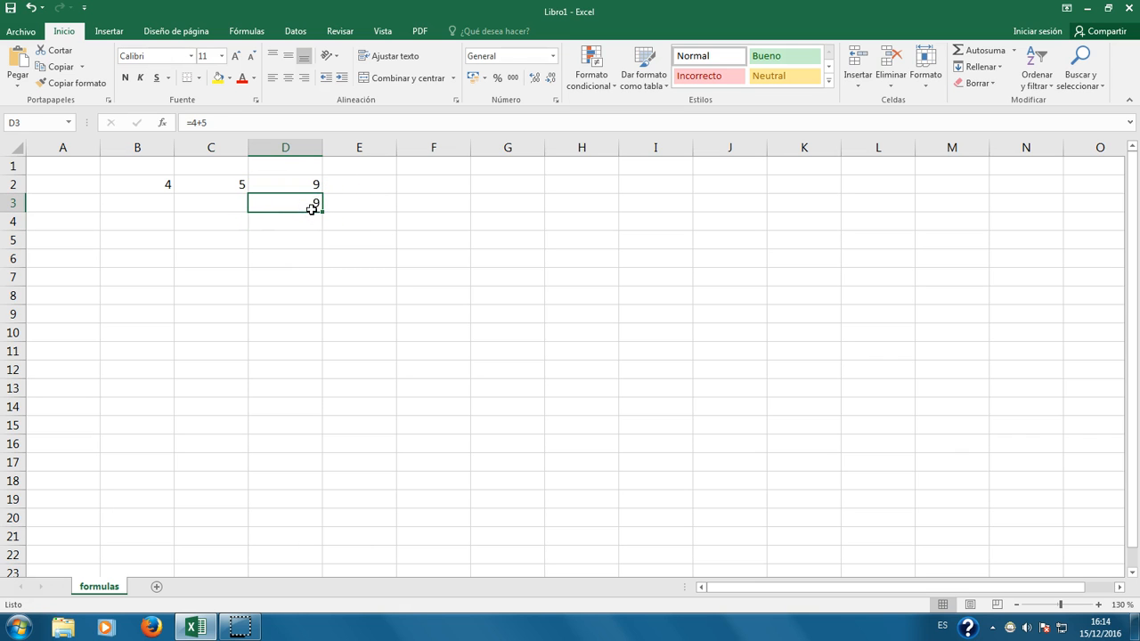
Step: Inspect the values in B2 and C2 and the formulas in D2 and D3
left_click(281, 186)
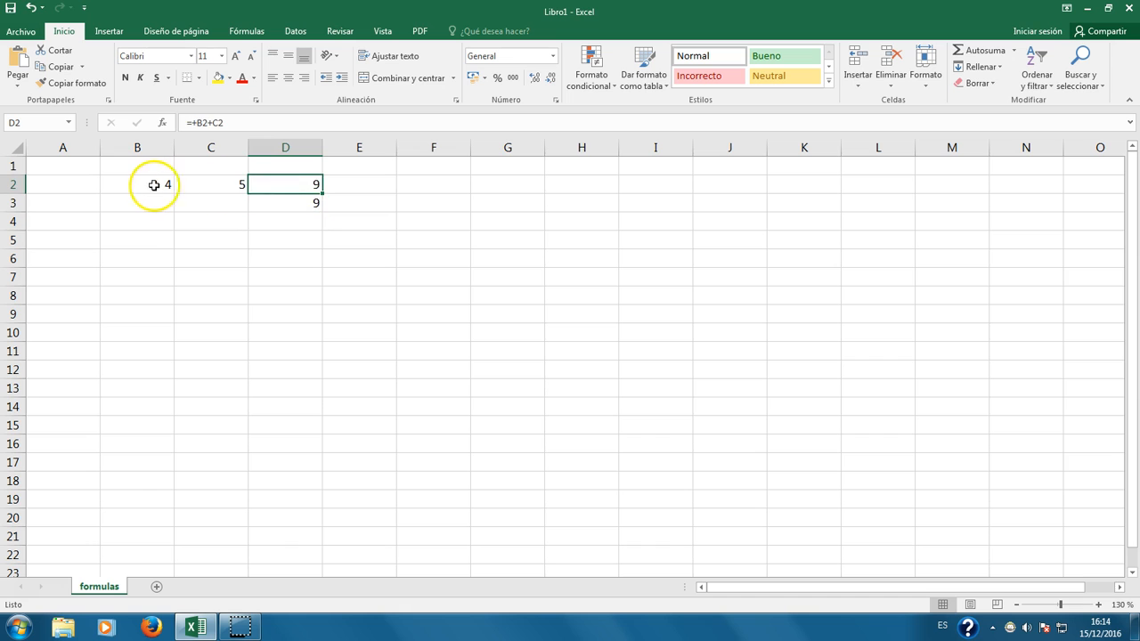
left_click(154, 183)
left_click(221, 184)
left_click(303, 203)
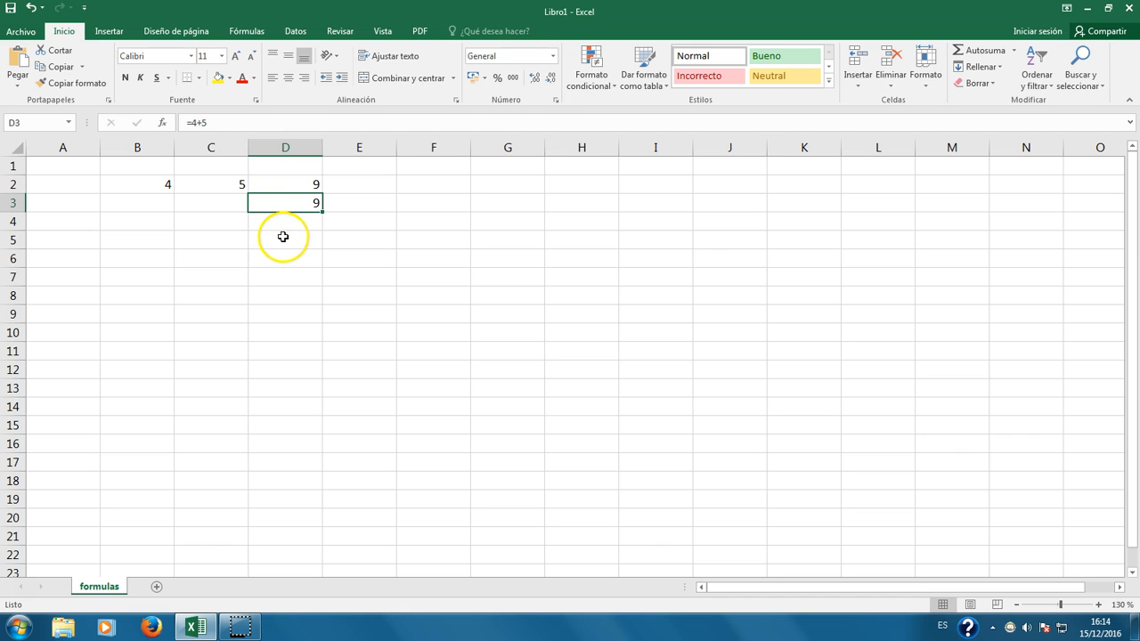
left_click(243, 123)
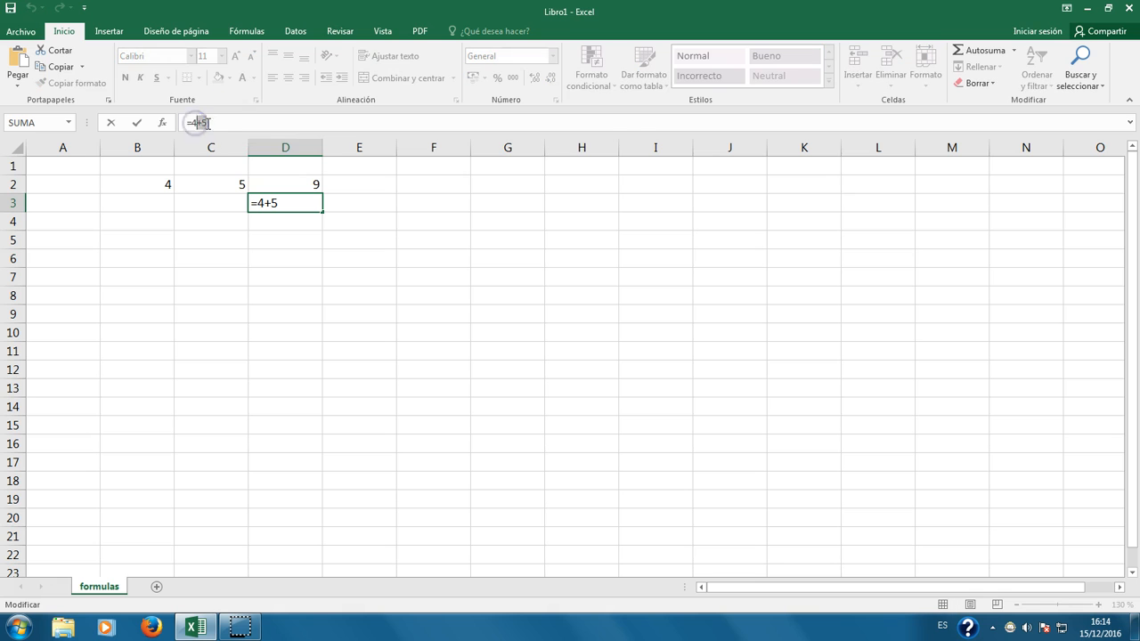
left_click(282, 250)
left_click(285, 202)
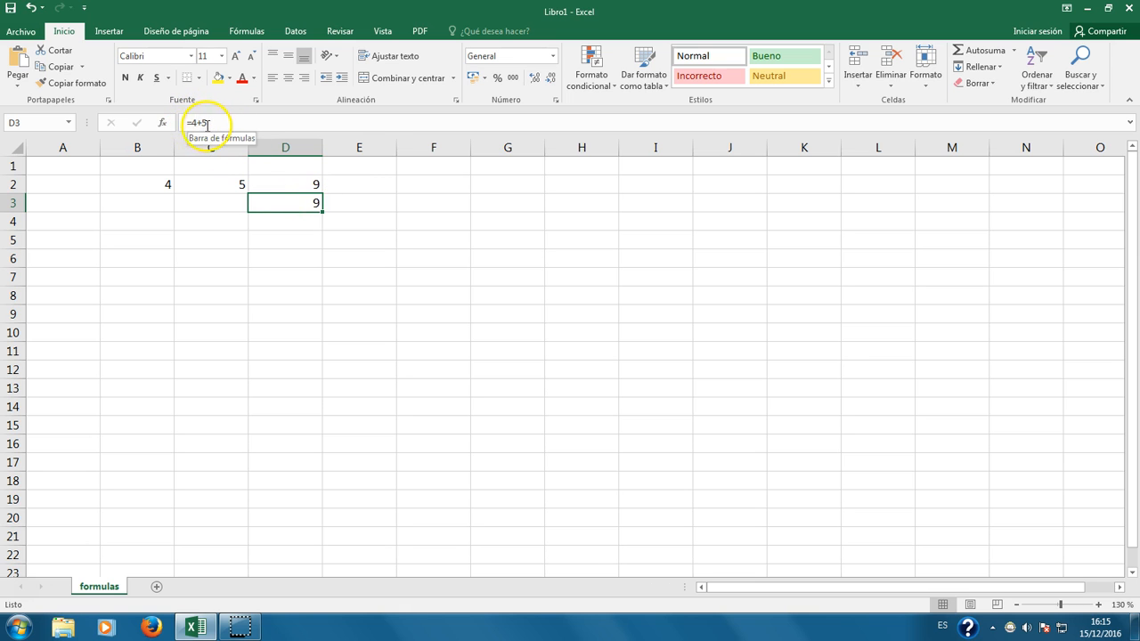
Step: Type the plain value 9 in D4 and compare it with the formulas in D3 and D2
left_click(308, 220)
type("9")
key("Return")
left_click(311, 220)
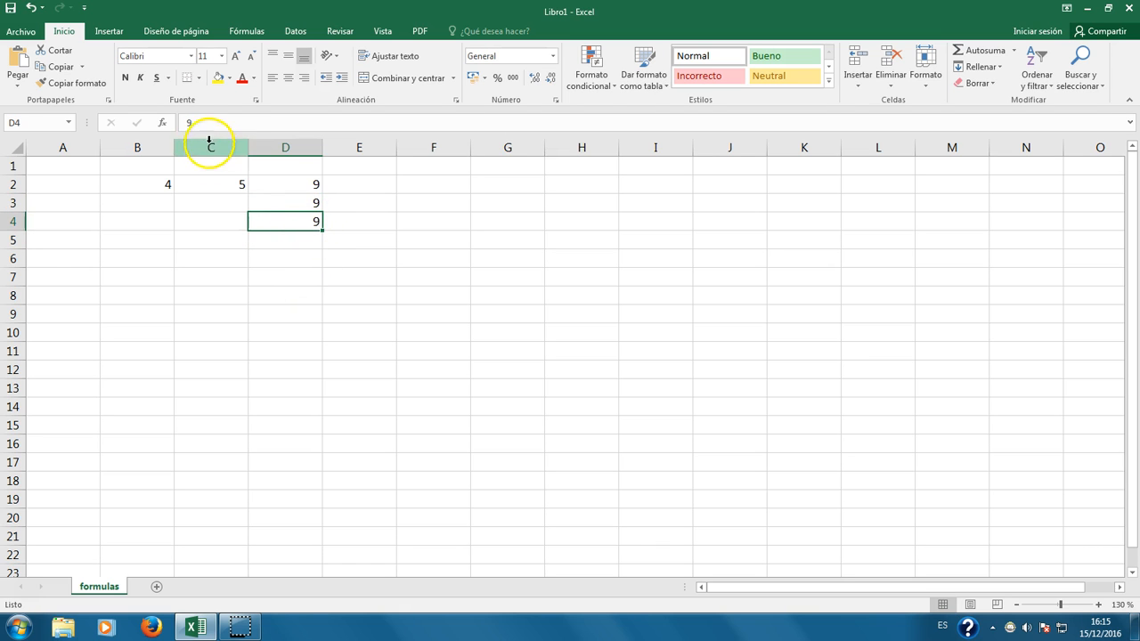
left_click(315, 205)
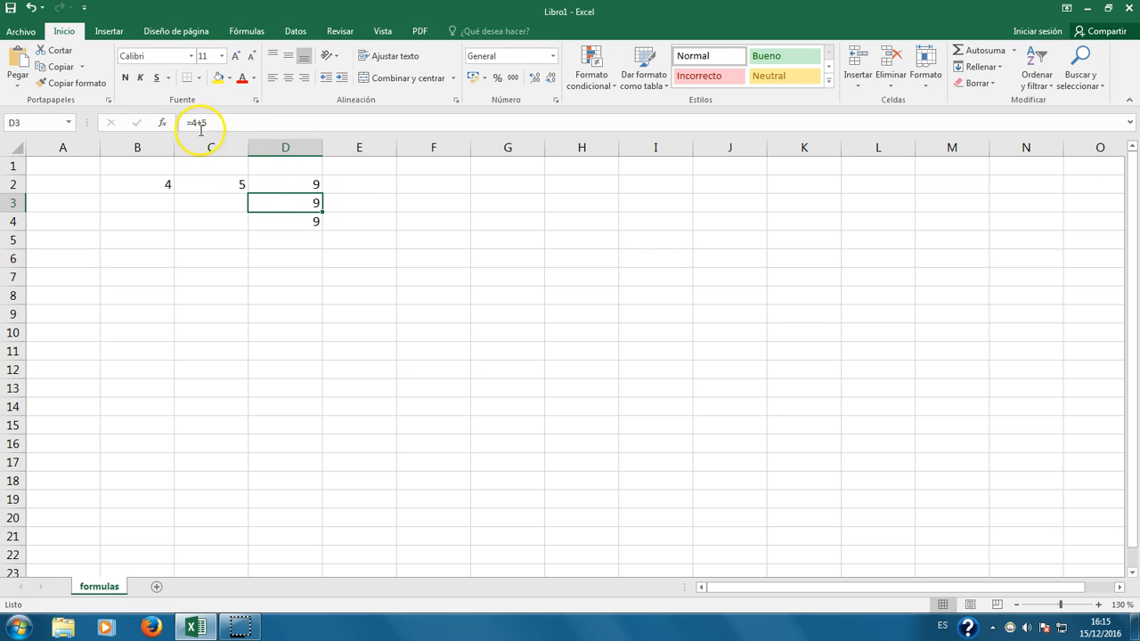
left_click(300, 184)
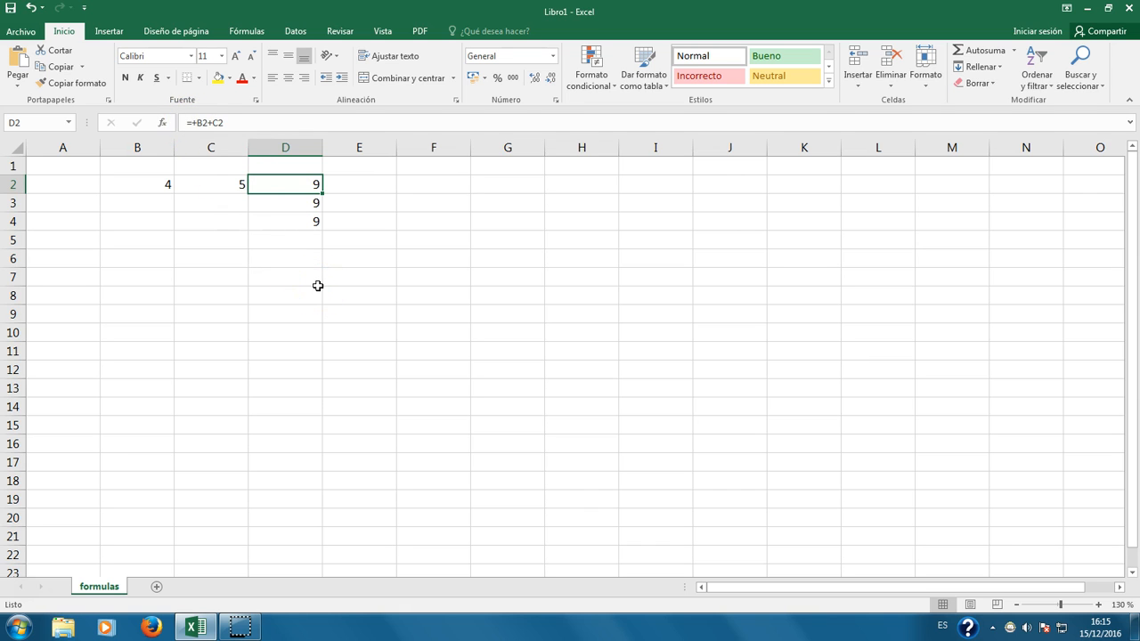
left_click(286, 219)
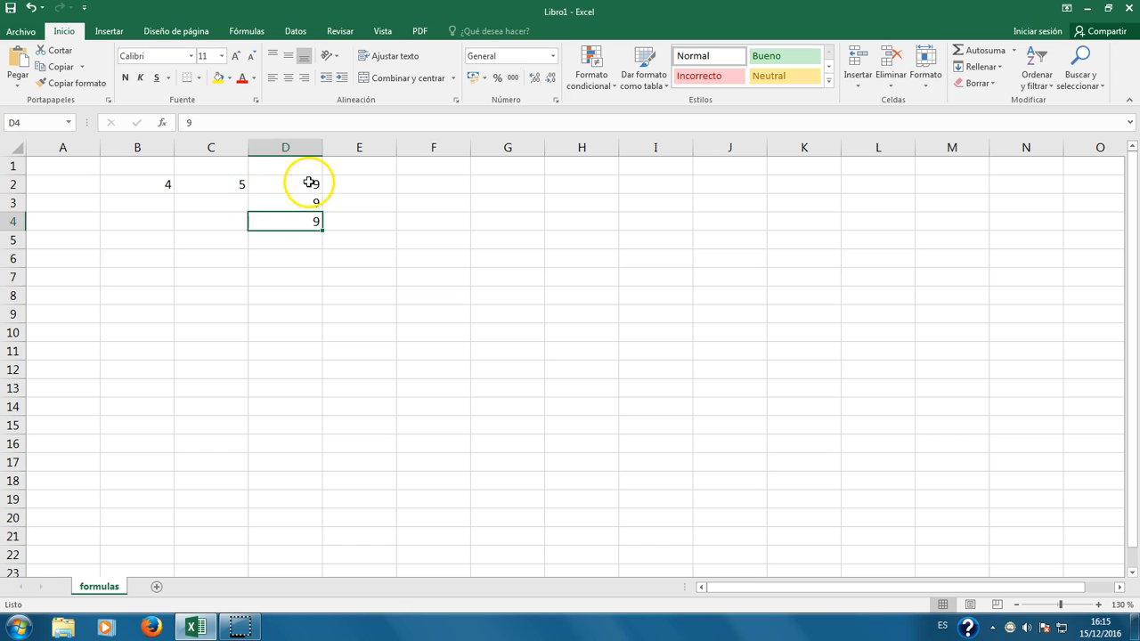
left_click_drag(309, 182, 307, 223)
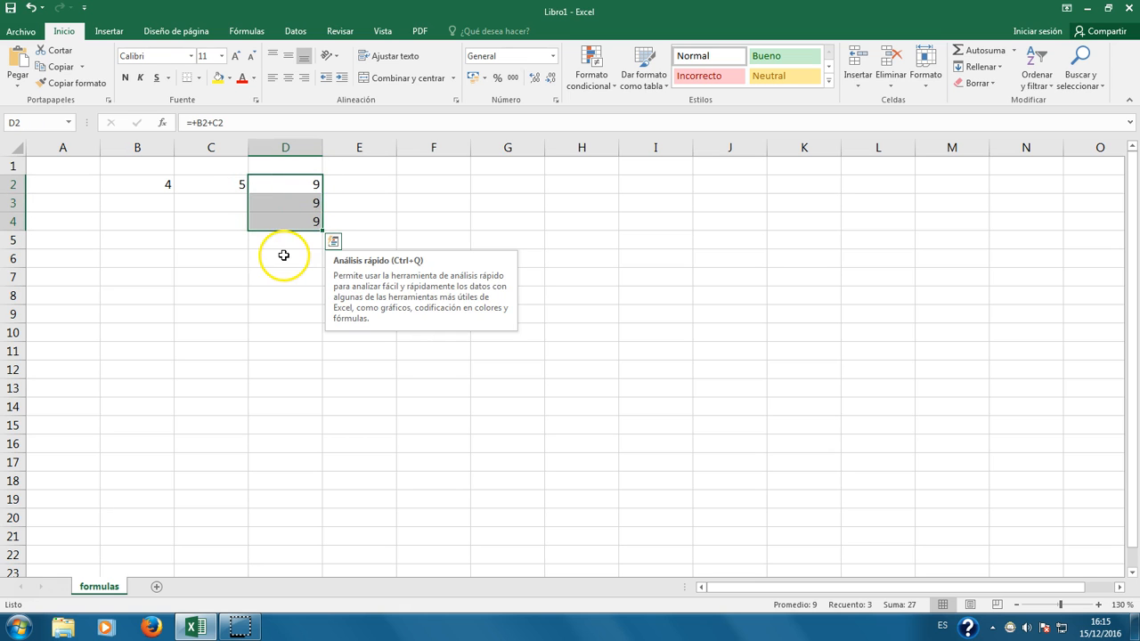
left_click(283, 255)
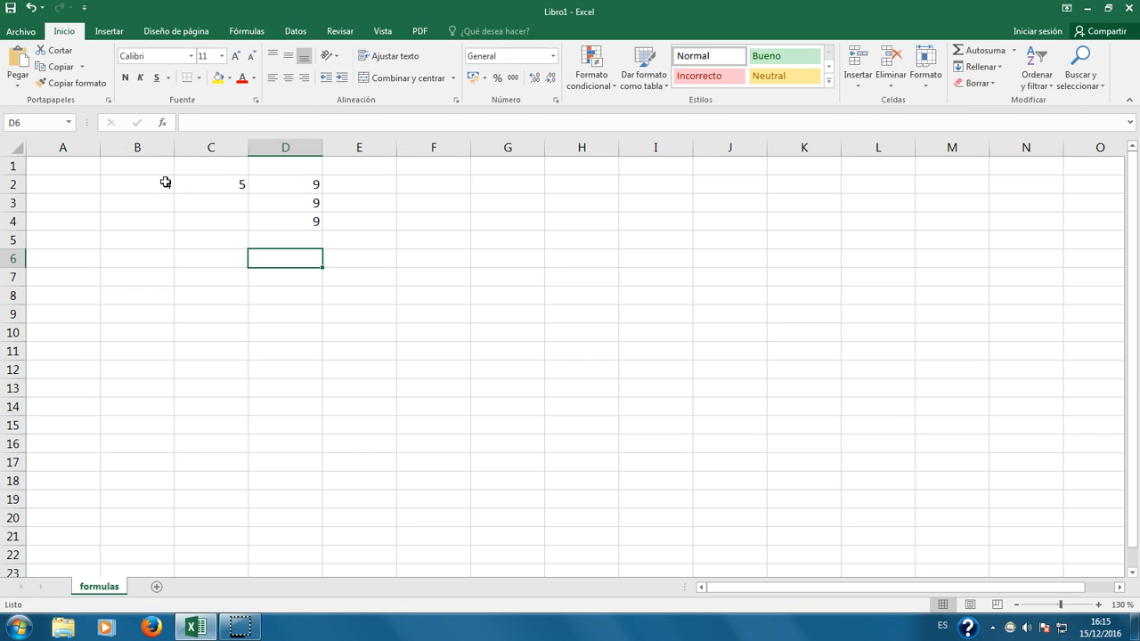
left_click(303, 184)
left_click(235, 121)
left_click(234, 183)
left_click(282, 205)
left_click(302, 184)
left_click(306, 201)
left_click(306, 221)
left_click(297, 184)
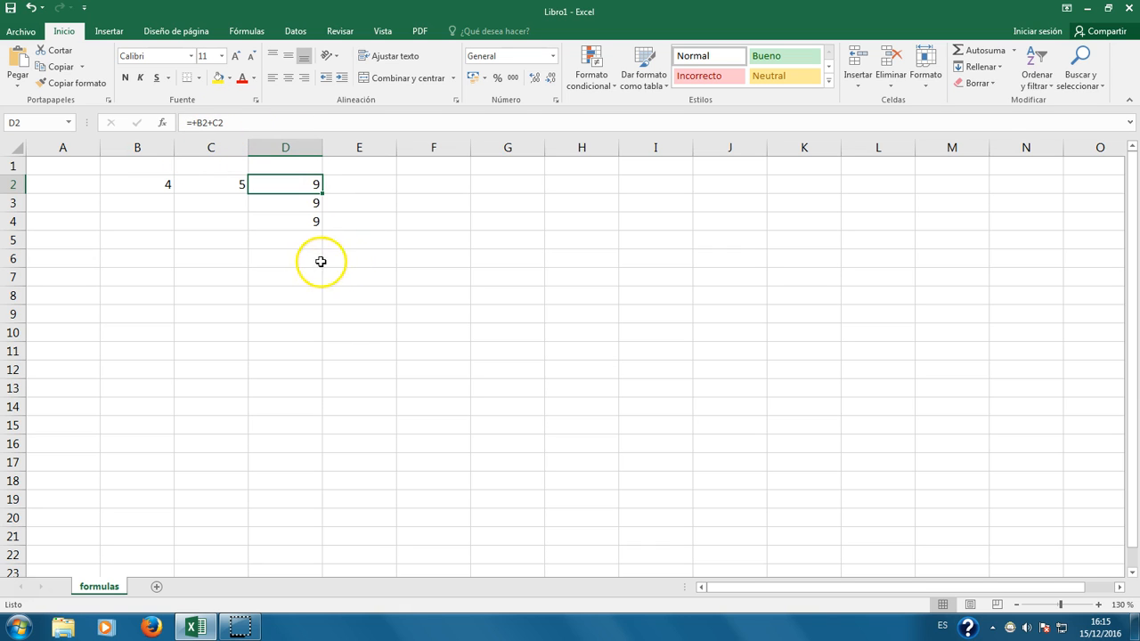
left_click_drag(152, 183, 296, 225)
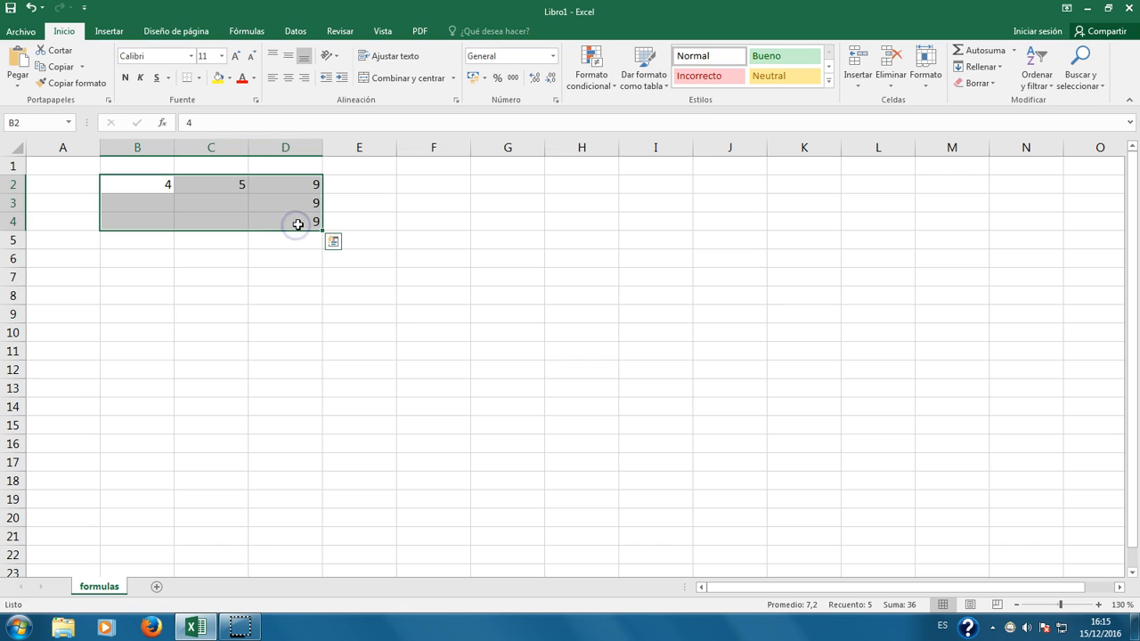
left_click(246, 299)
left_click_drag(133, 181, 319, 236)
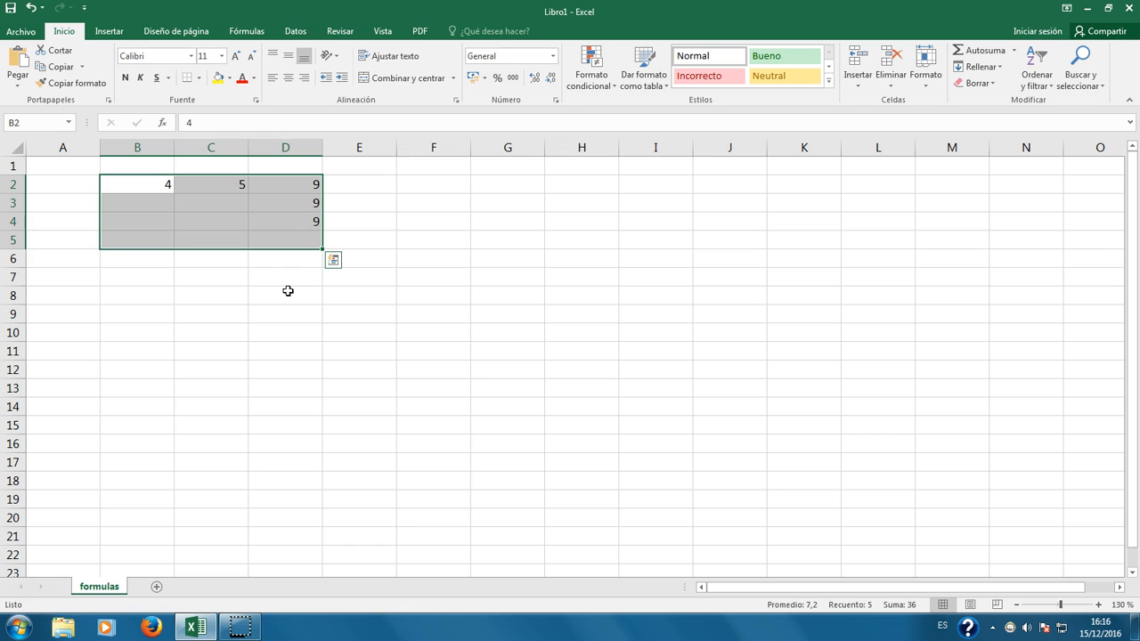
Step: Clear the 4, 5 and the 9s from the block B2:E6, leaving the sheet empty
key("BackSpace")
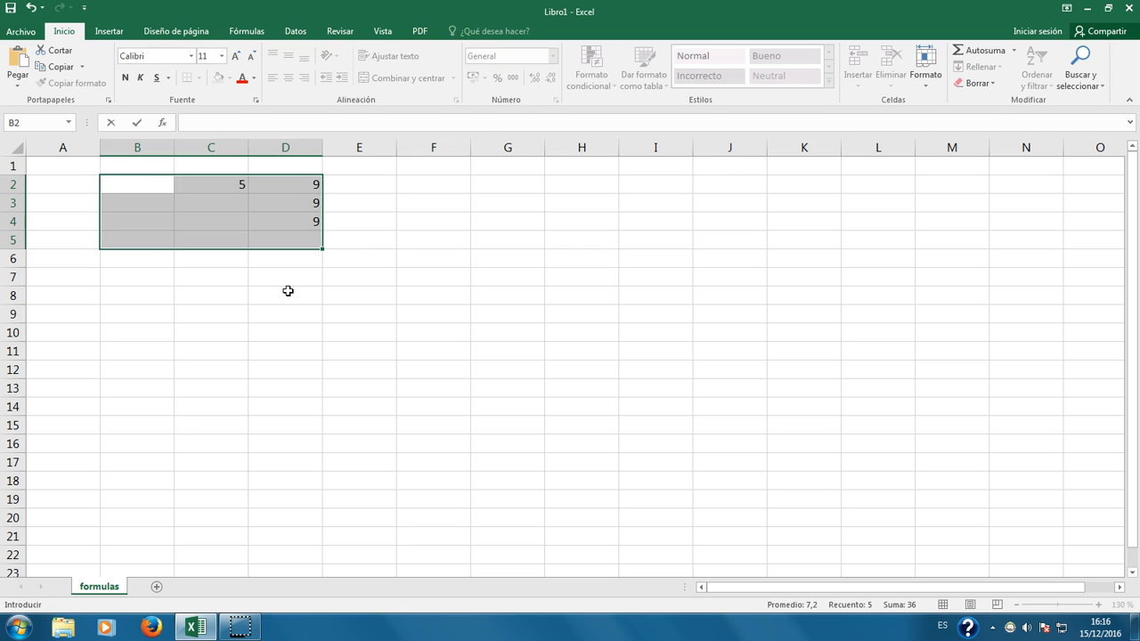
left_click(288, 290)
left_click(140, 183)
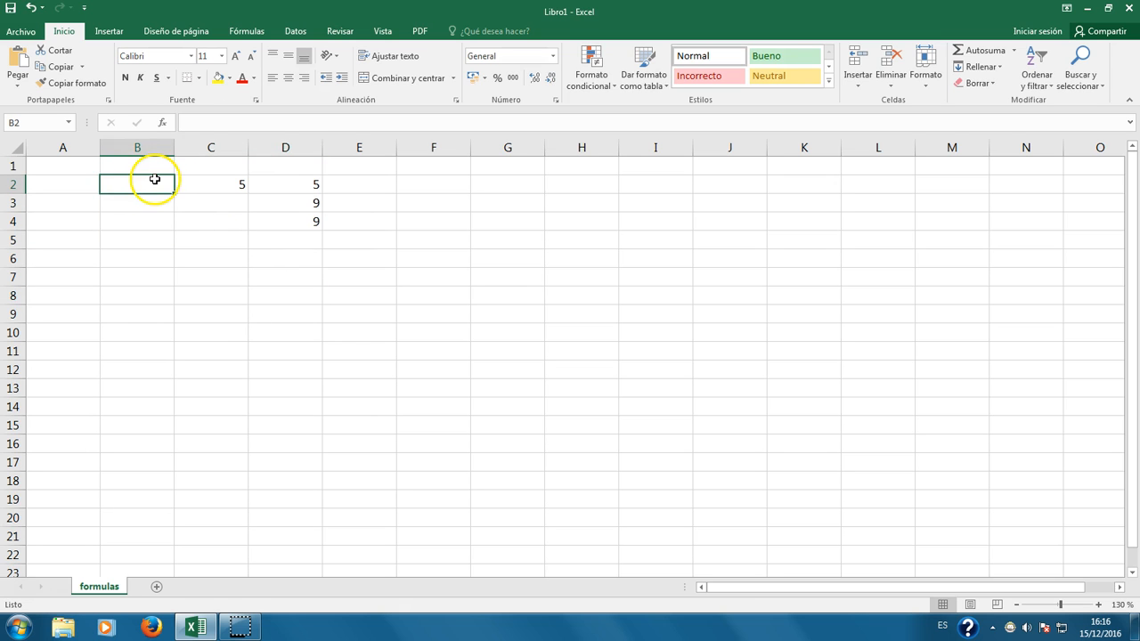
left_click_drag(143, 184, 347, 261)
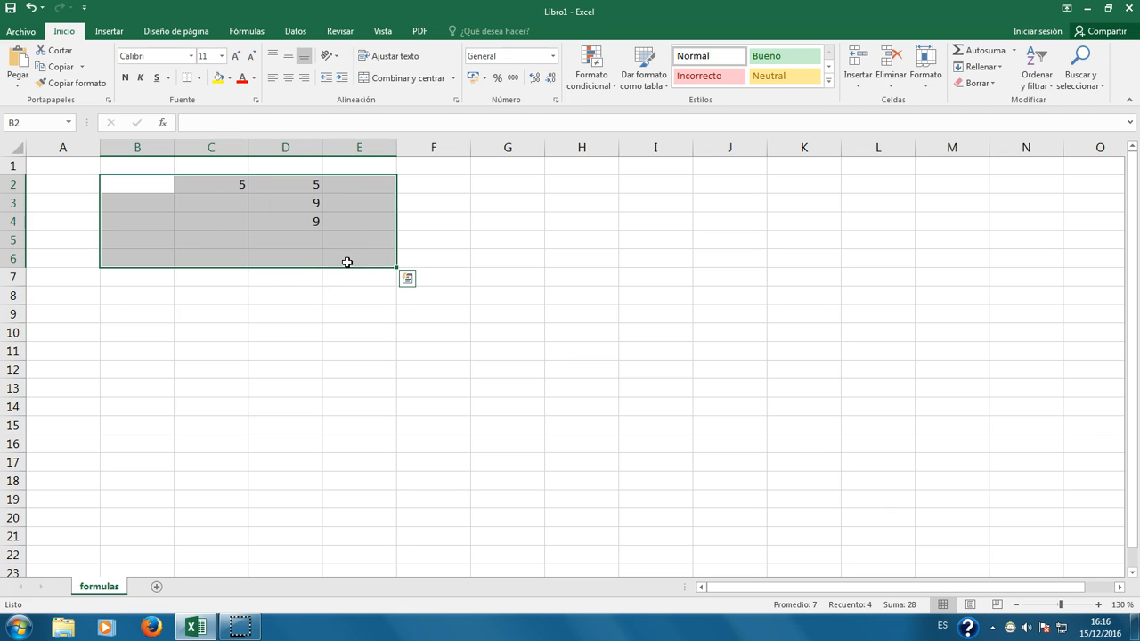
key("Delete")
right_click(212, 237)
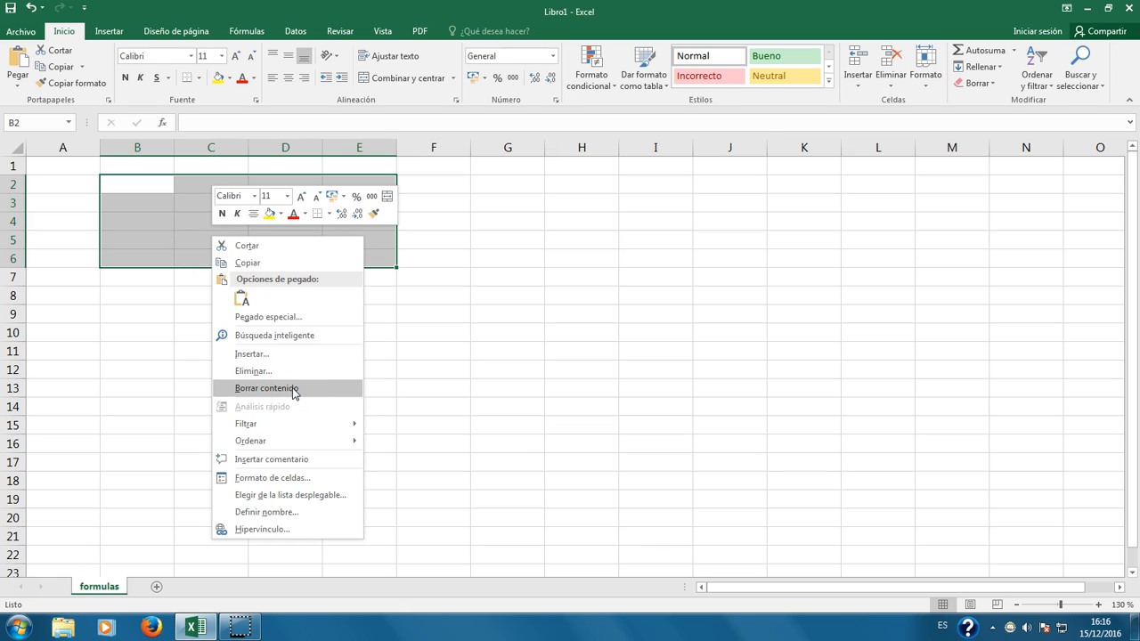
right_click(163, 195)
left_click(240, 397)
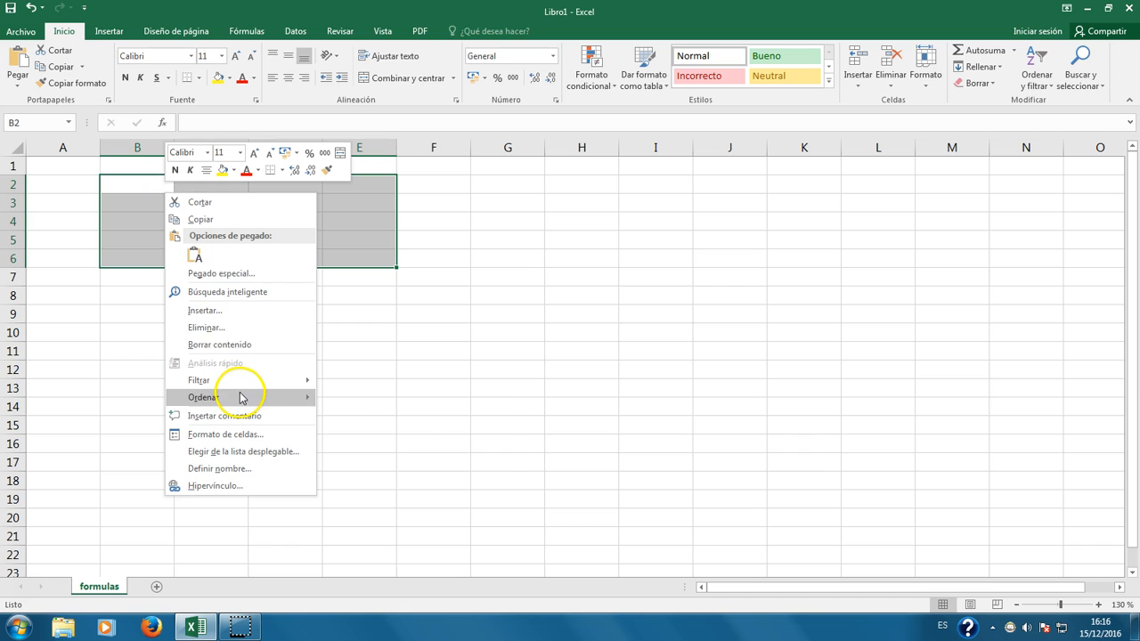
left_click(237, 346)
left_click(340, 310)
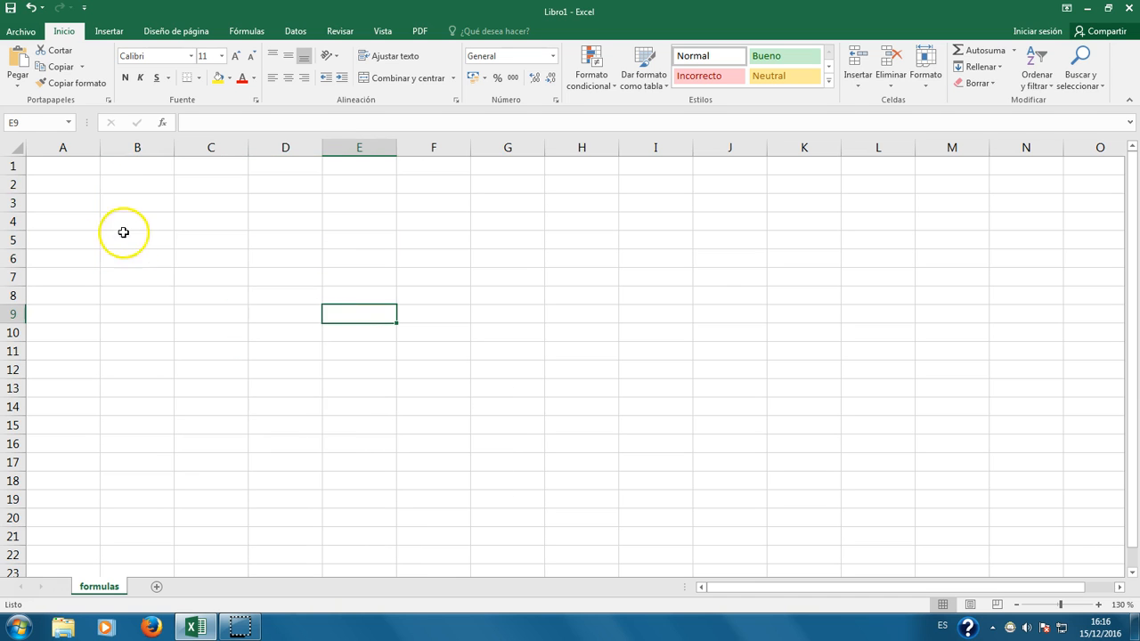
left_click(108, 188)
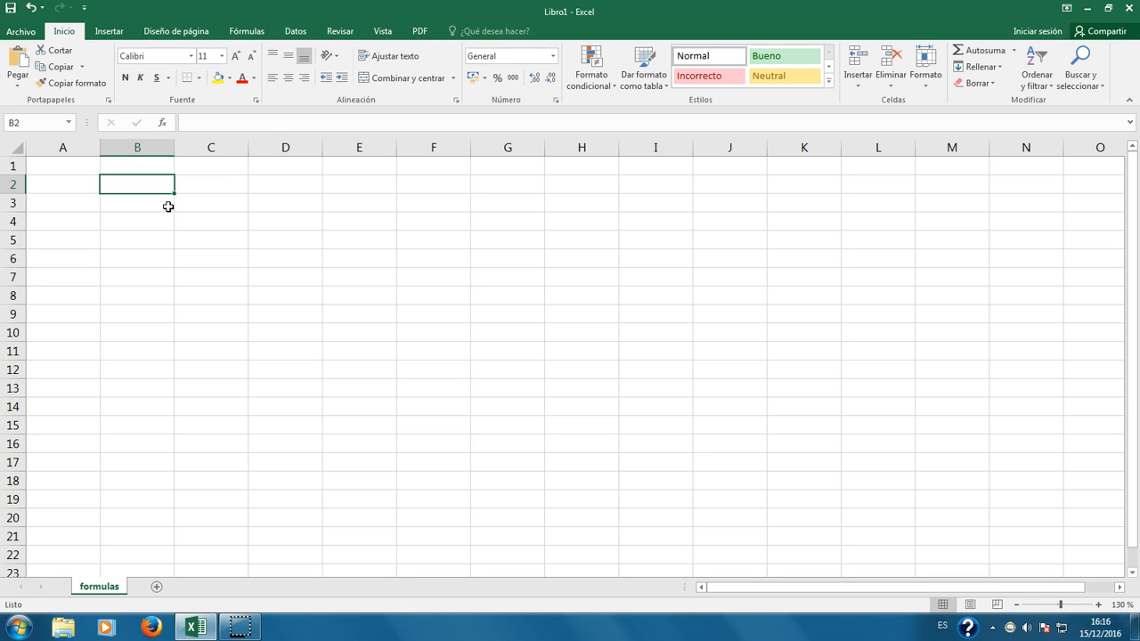
Step: Enter enero in B2 and febrero in C2
type("enero")
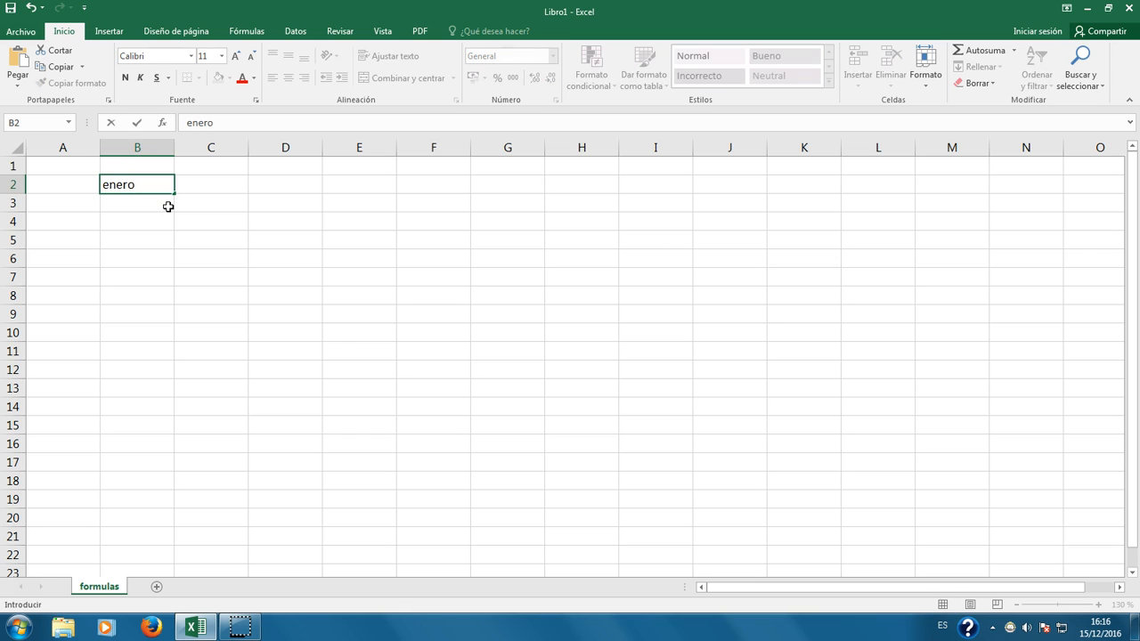
key("Tab")
type("feb")
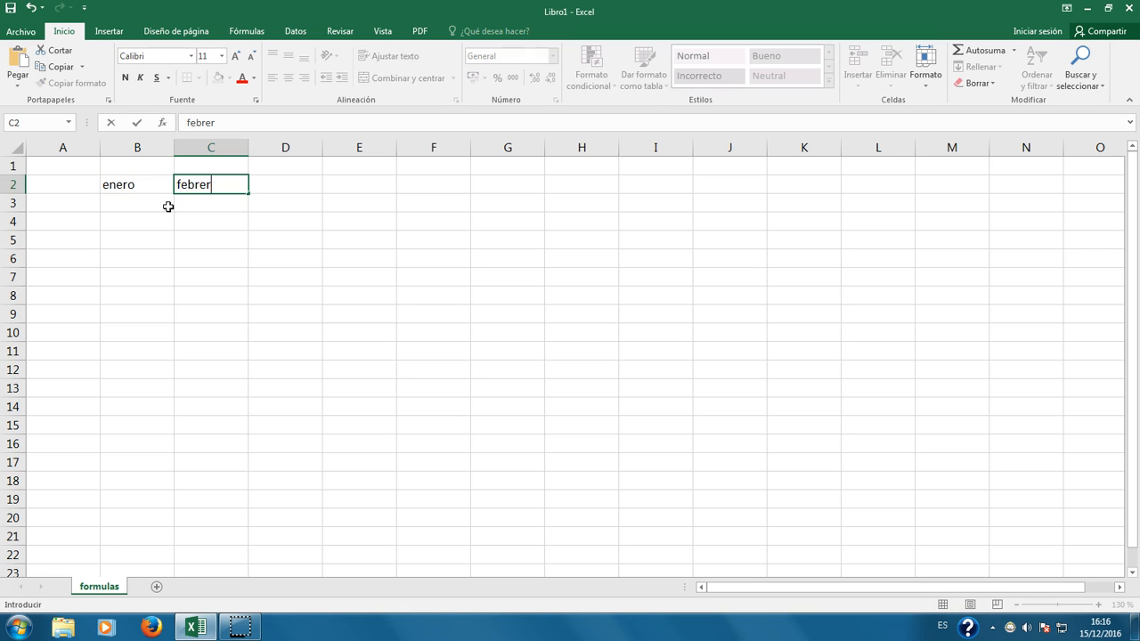
type("rero")
key("Return")
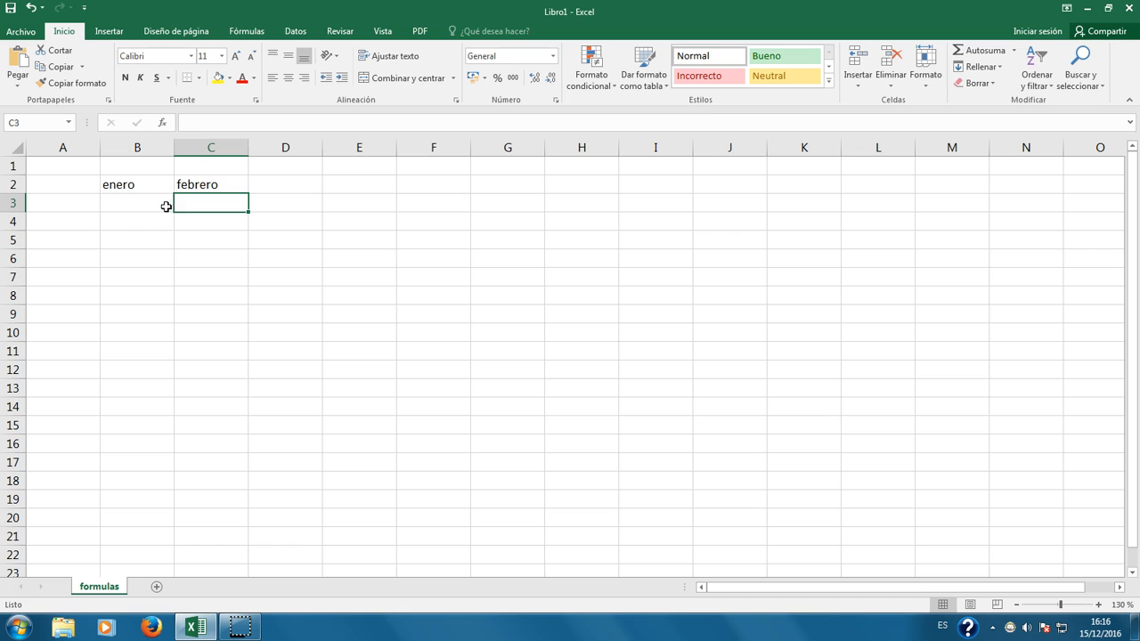
Step: Extend the enero–febrero series across row 2 through diciembre in M2
left_click(269, 186)
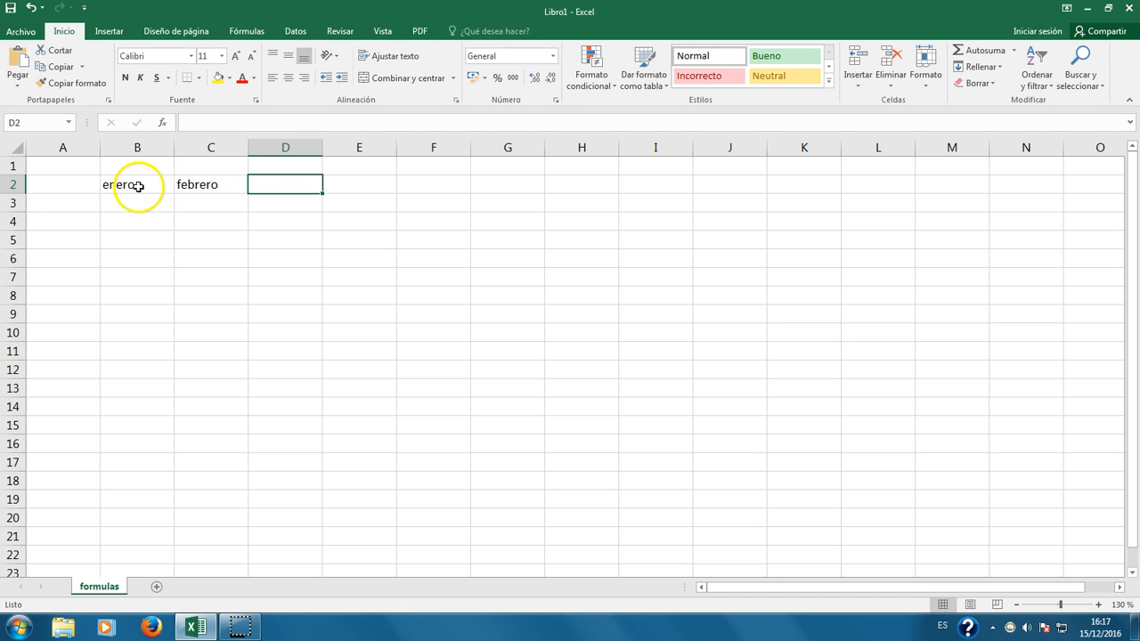
left_click(216, 226)
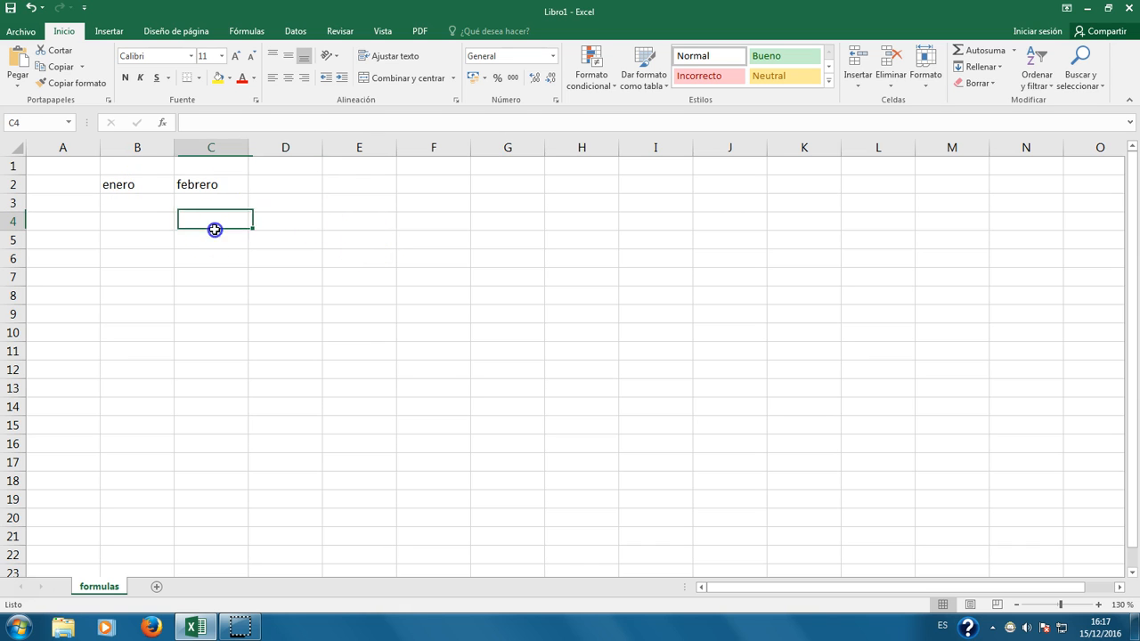
left_click(144, 185)
left_click_drag(172, 192, 178, 184)
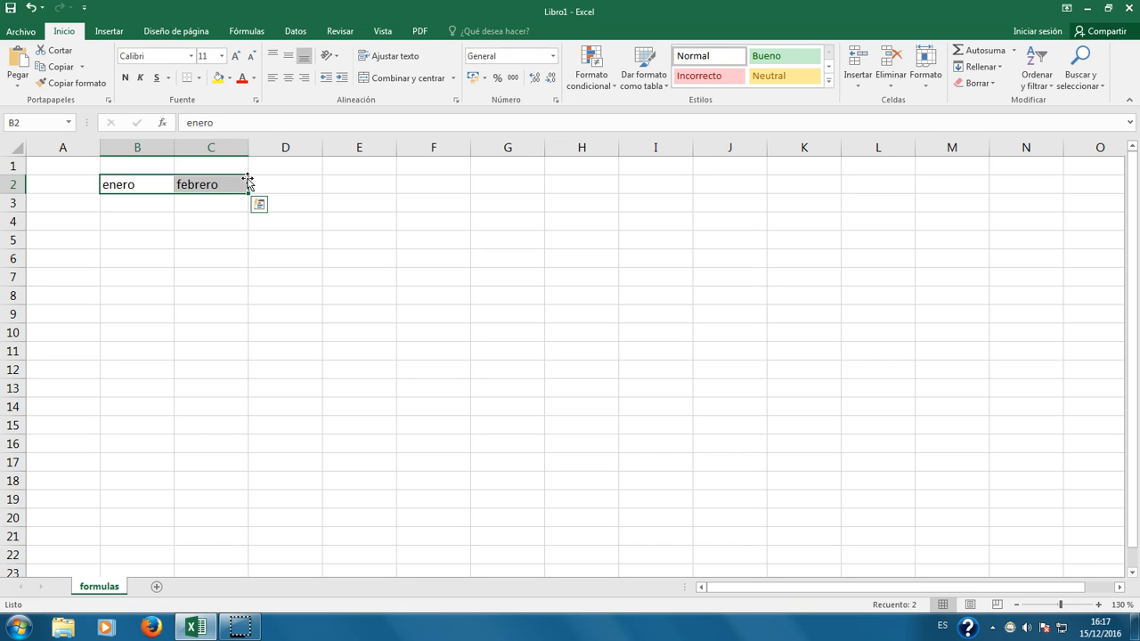
left_click_drag(248, 183, 544, 237)
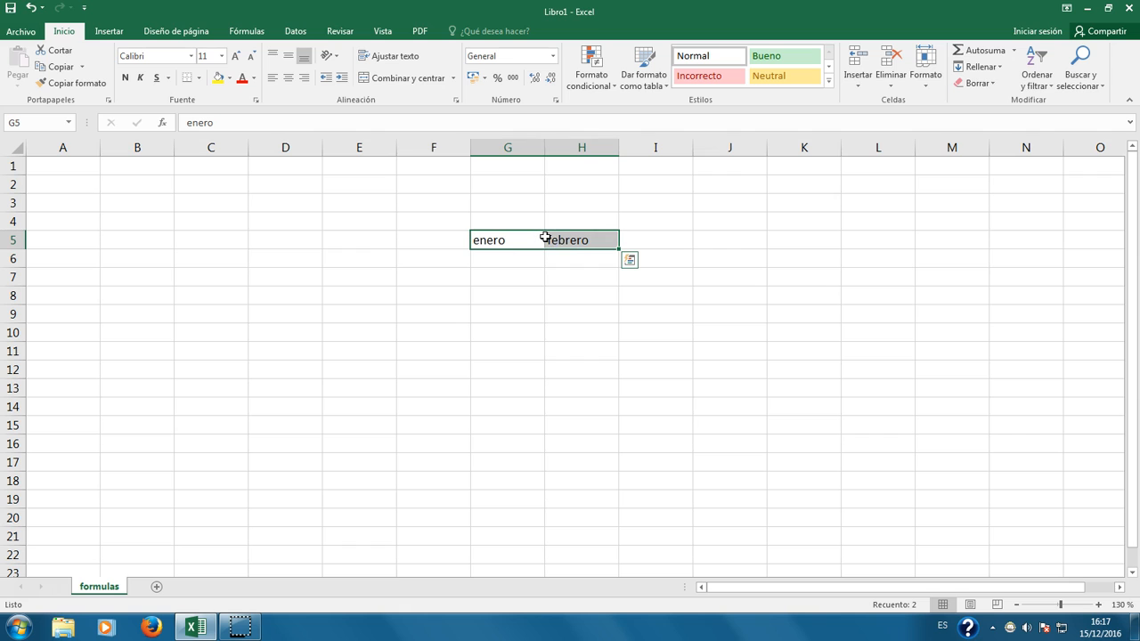
key("ctrl+z")
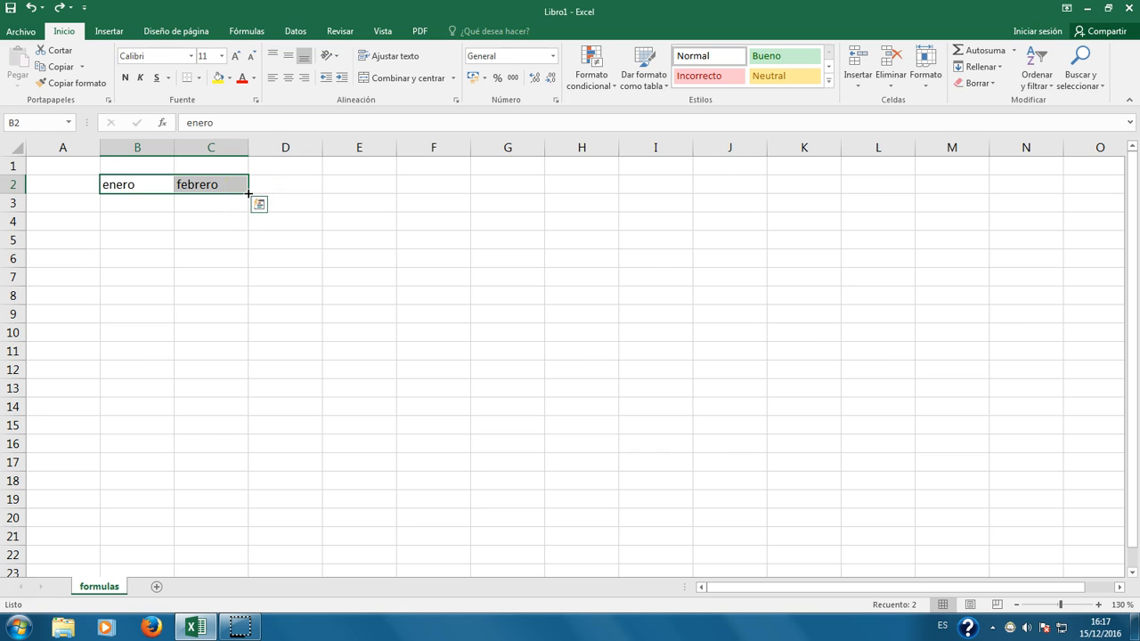
left_click_drag(247, 193, 975, 185)
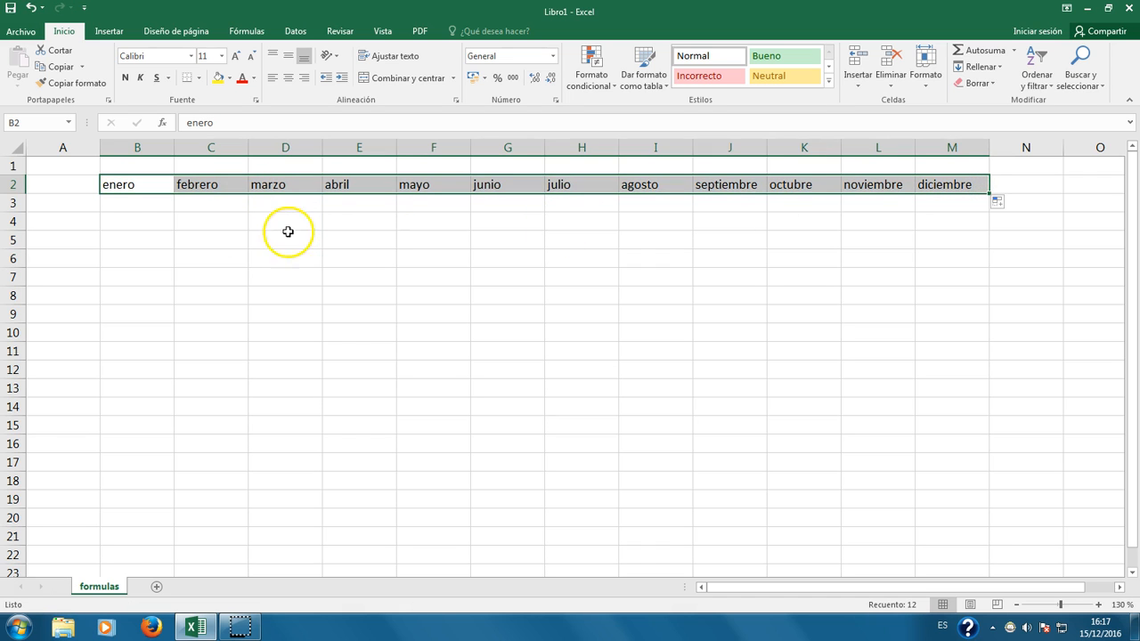
Step: Enter lunes and martes in B4:C4 and fill the weekdays through domingo in H4
left_click(154, 223)
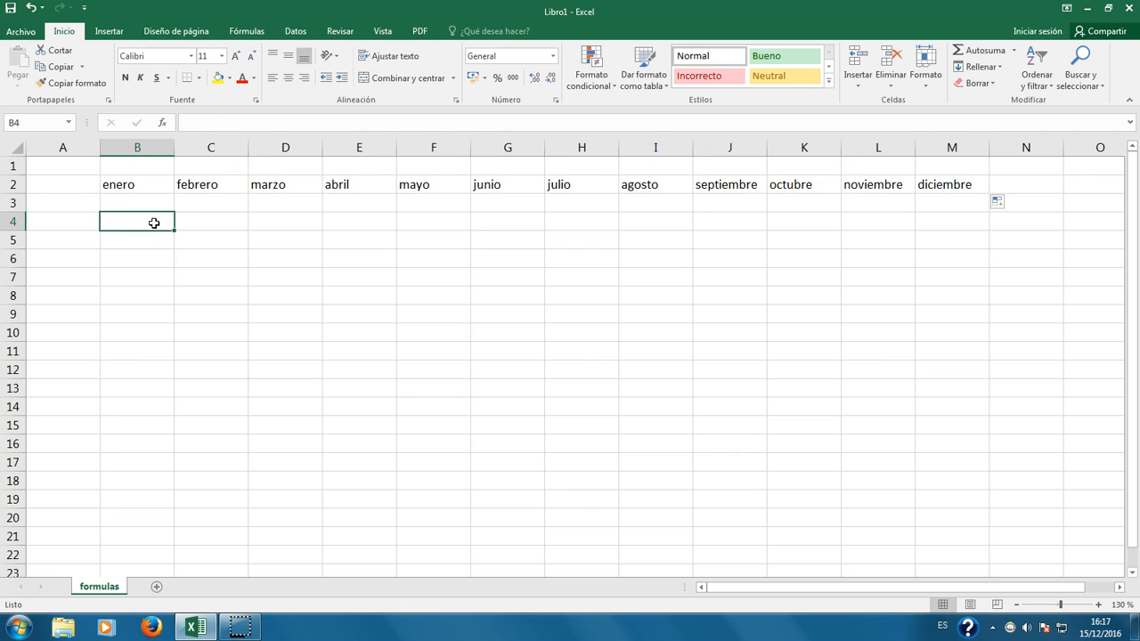
type("I")
type("unes")
key("Return")
key("Right")
key("Up")
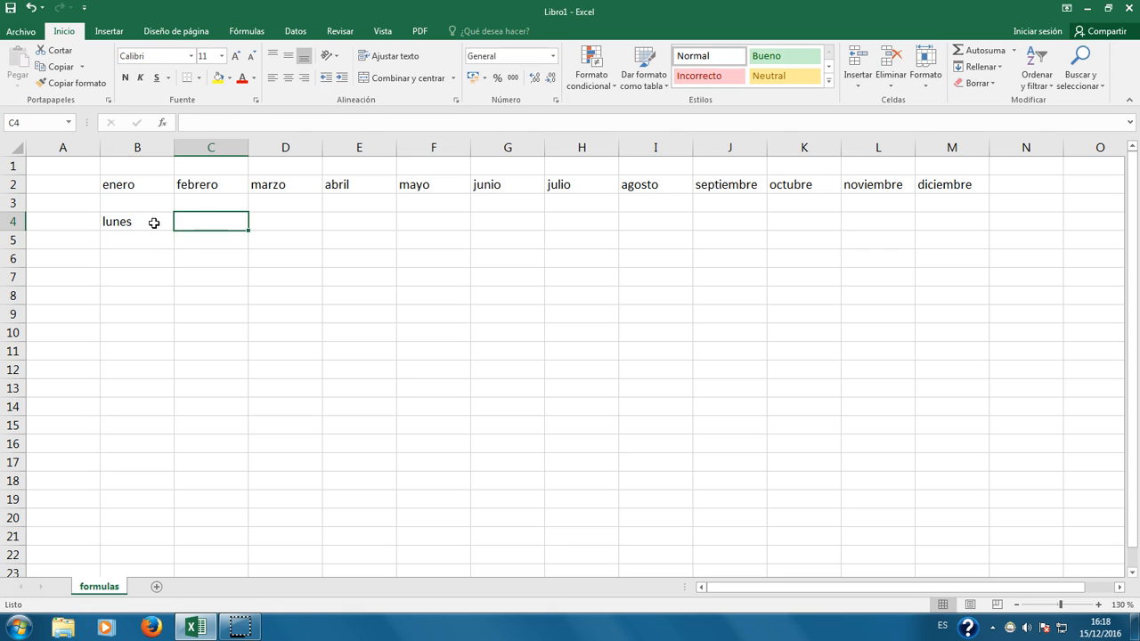
type("martes")
key("Return")
left_click_drag(155, 222, 574, 231)
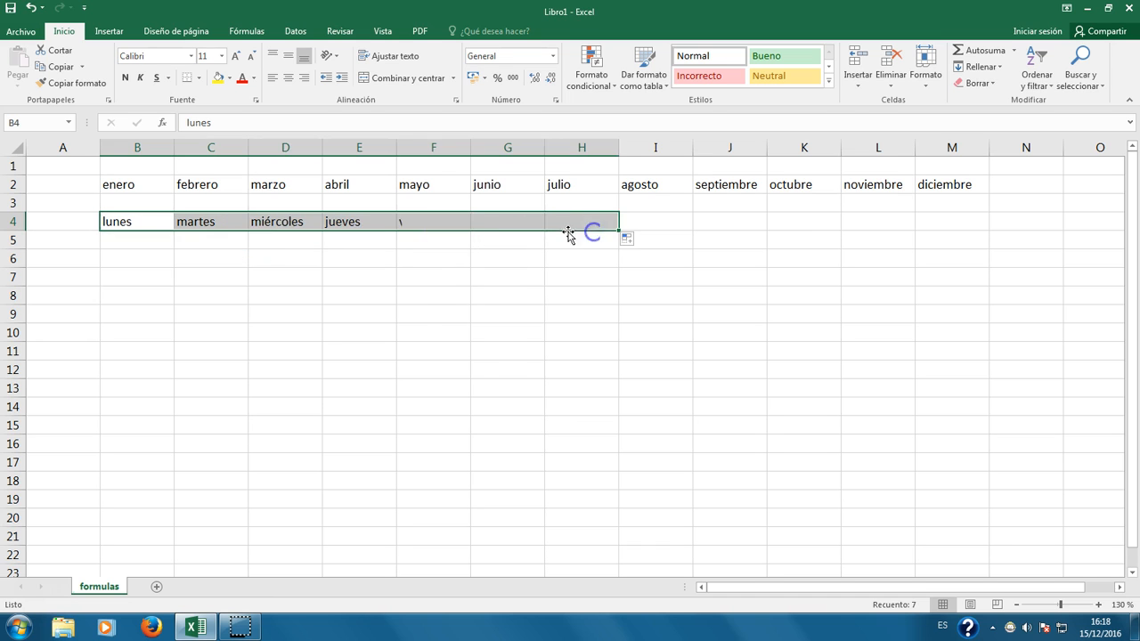
Step: Put lunes in B6 and C6 and fill lunes repeatedly across row 6 to L6
left_click(148, 256)
type("lunes")
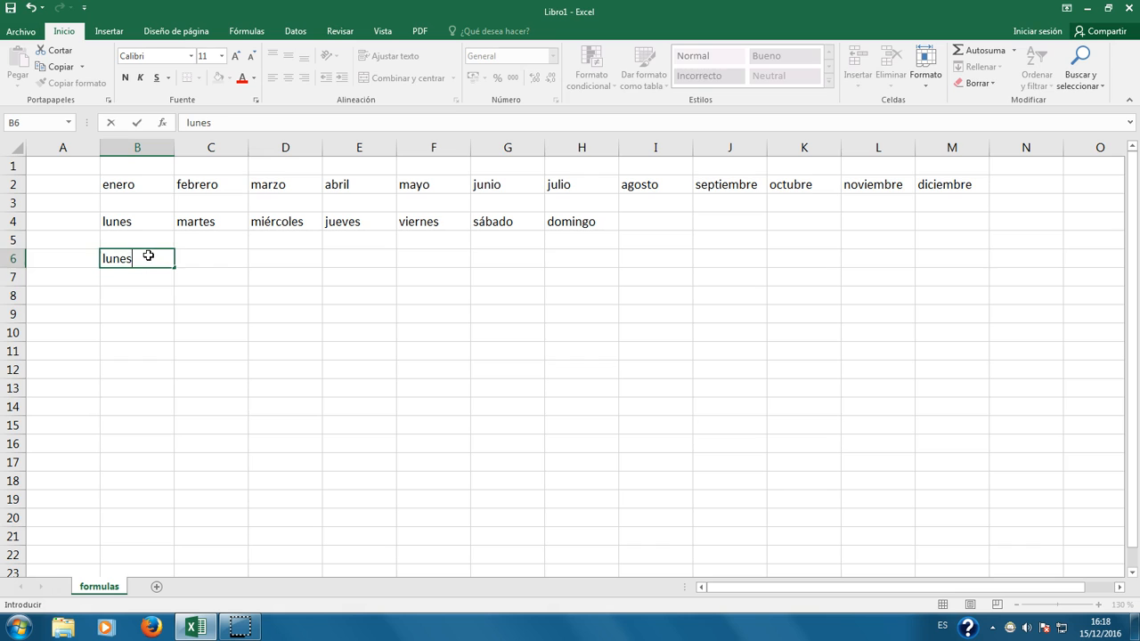
key("Return")
left_click(148, 255)
mouse_move(174, 266)
left_mouse_down()
mouse_move(600, 259)
mouse_move(164, 258)
left_mouse_up()
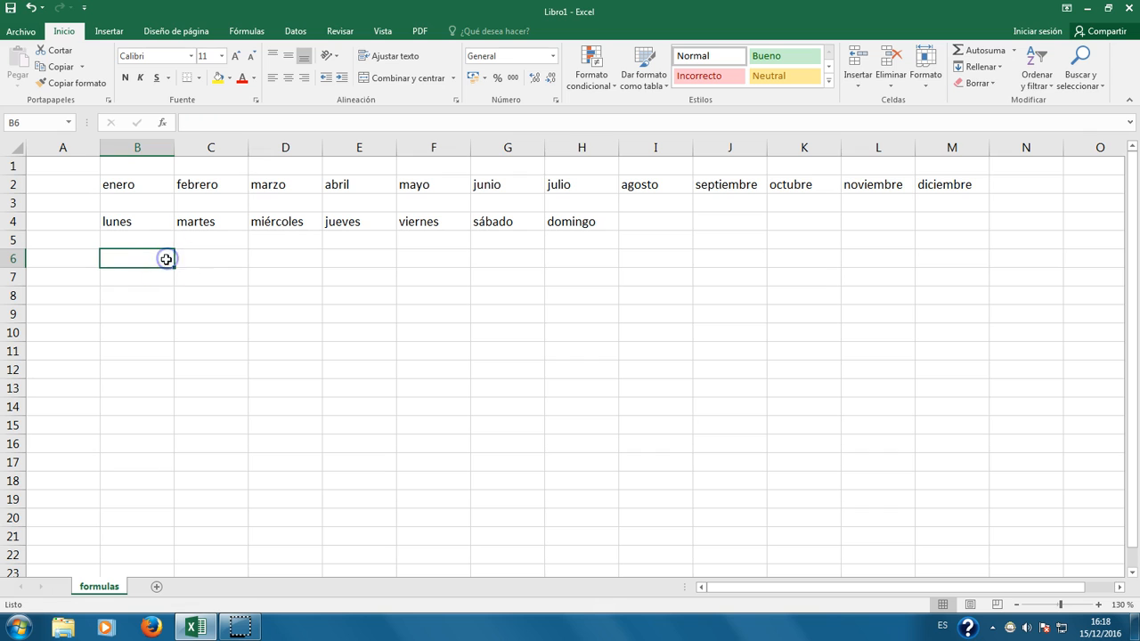
type("lu")
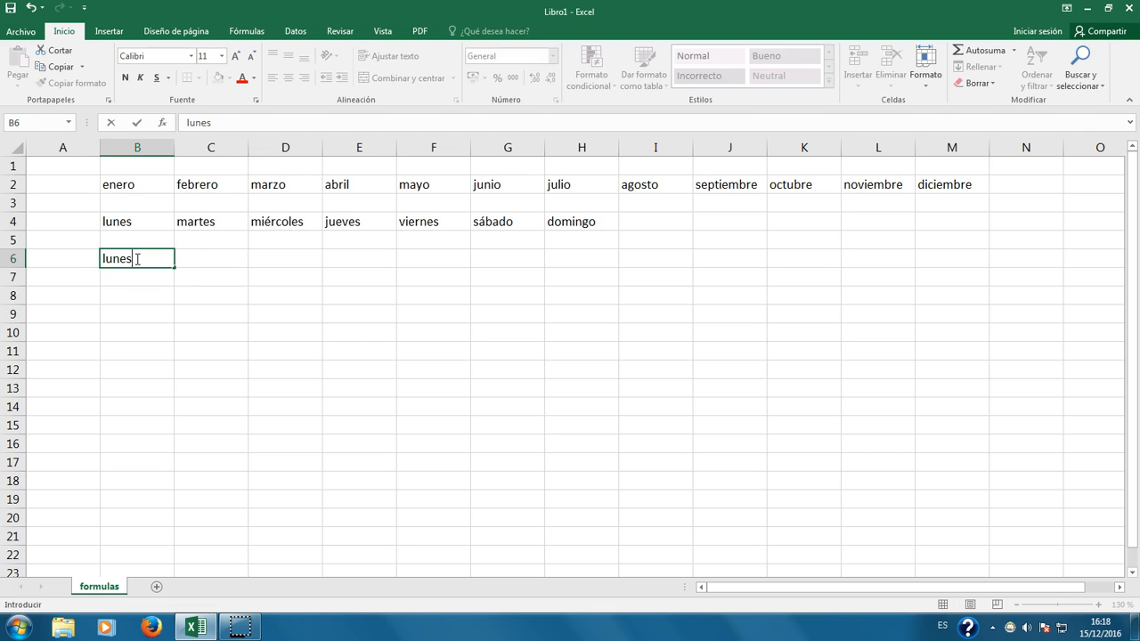
type("nes")
key("Return")
key("Right")
key("Up")
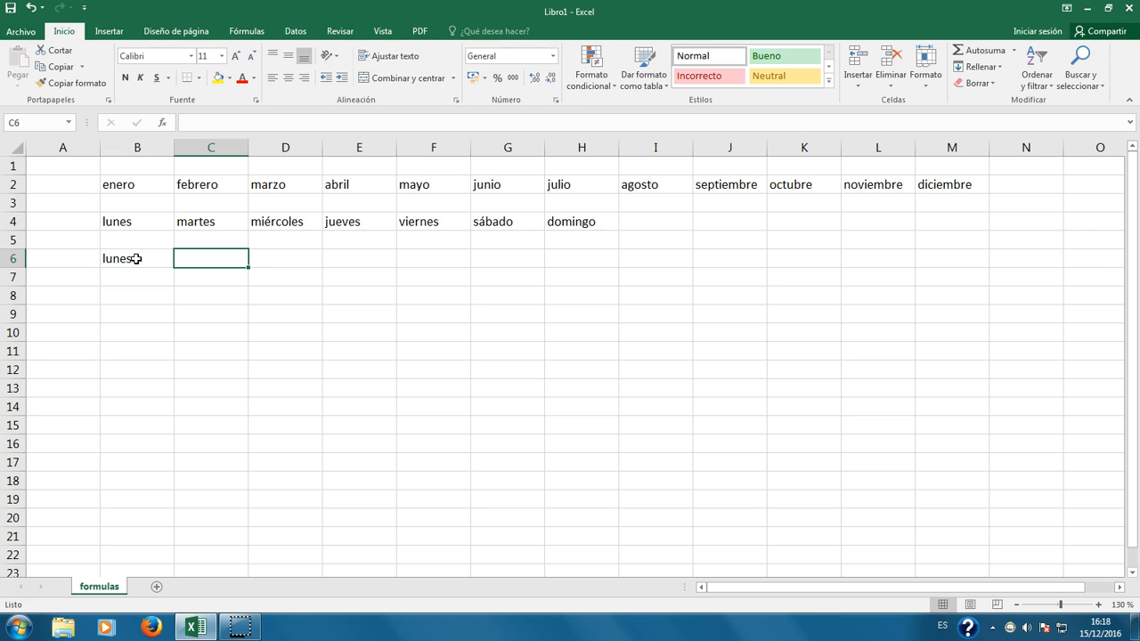
type("lunes")
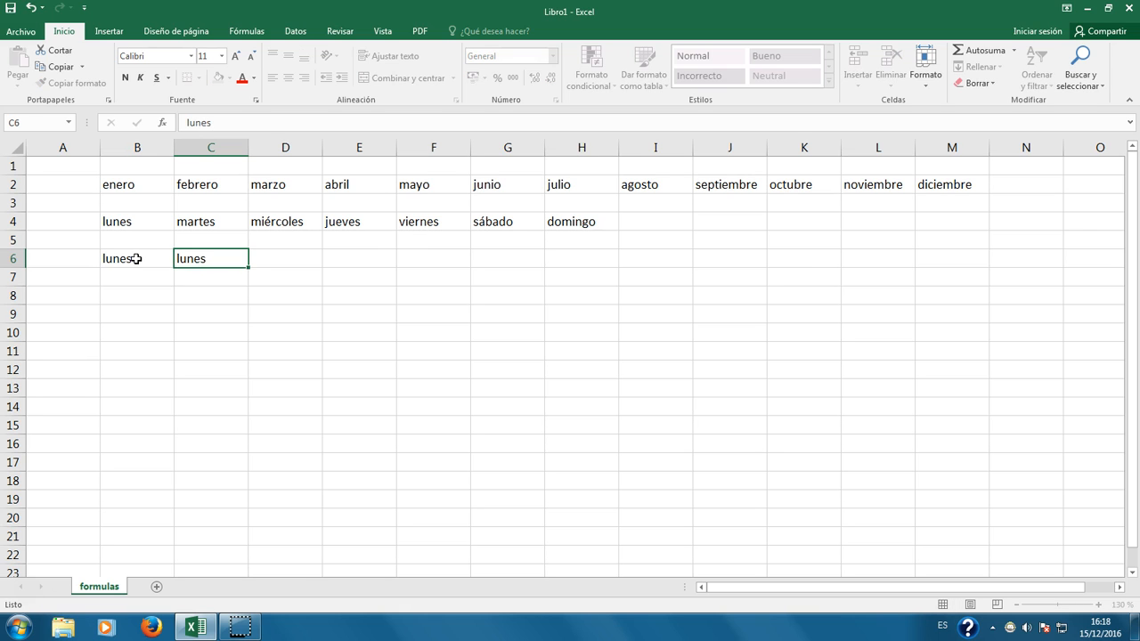
key("Return")
left_click(136, 258)
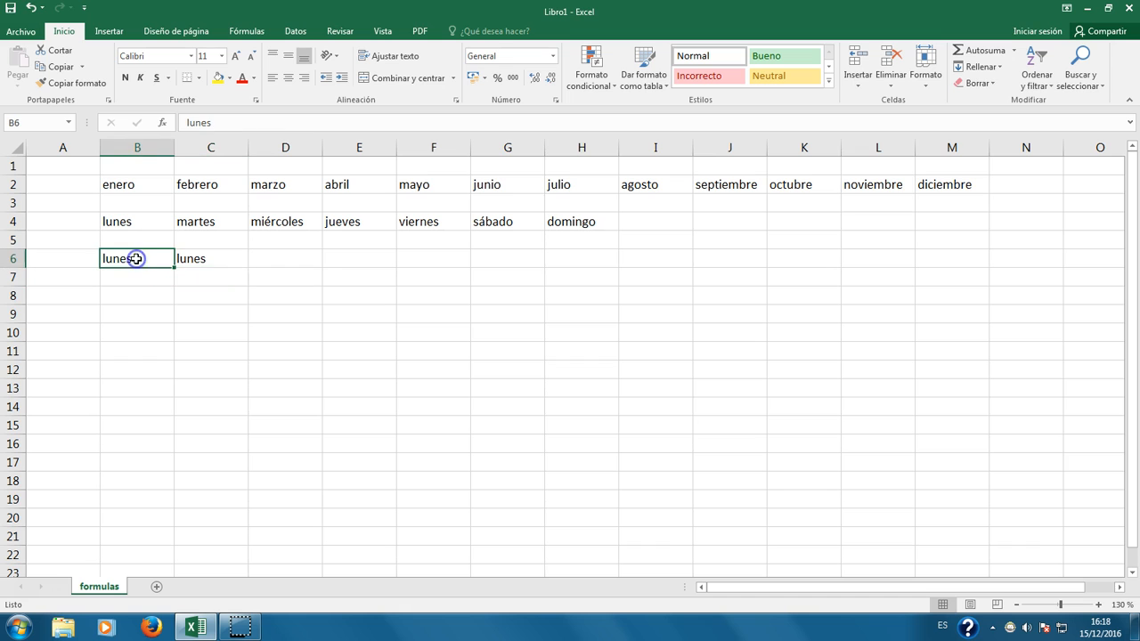
mouse_move(127, 257)
left_mouse_down()
mouse_move(440, 270)
mouse_move(942, 263)
left_mouse_up()
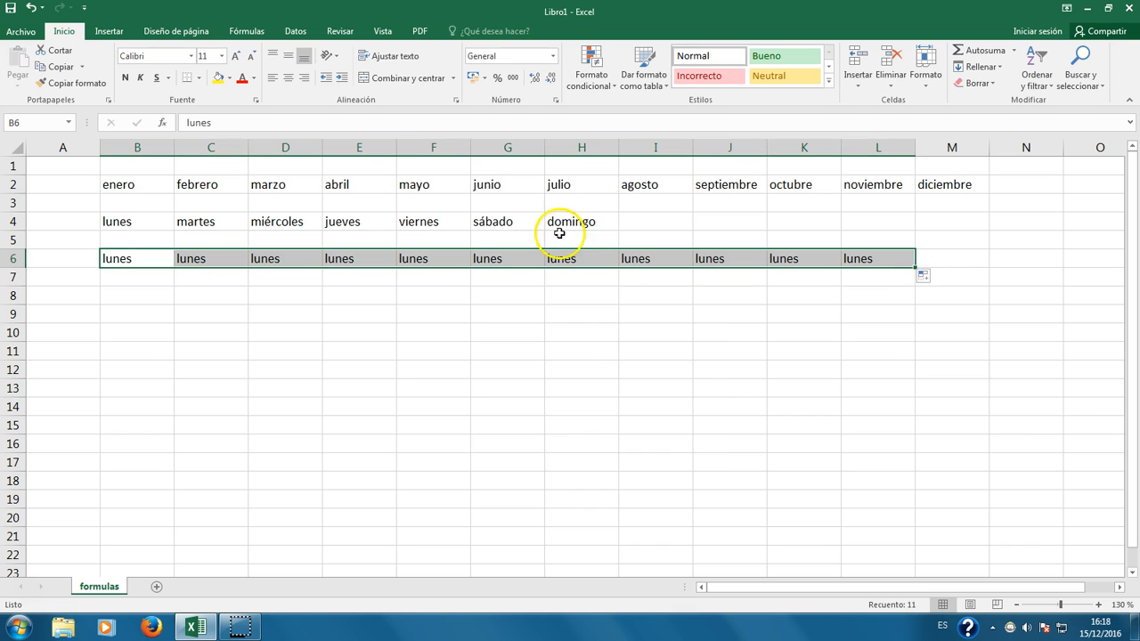
left_click(136, 294)
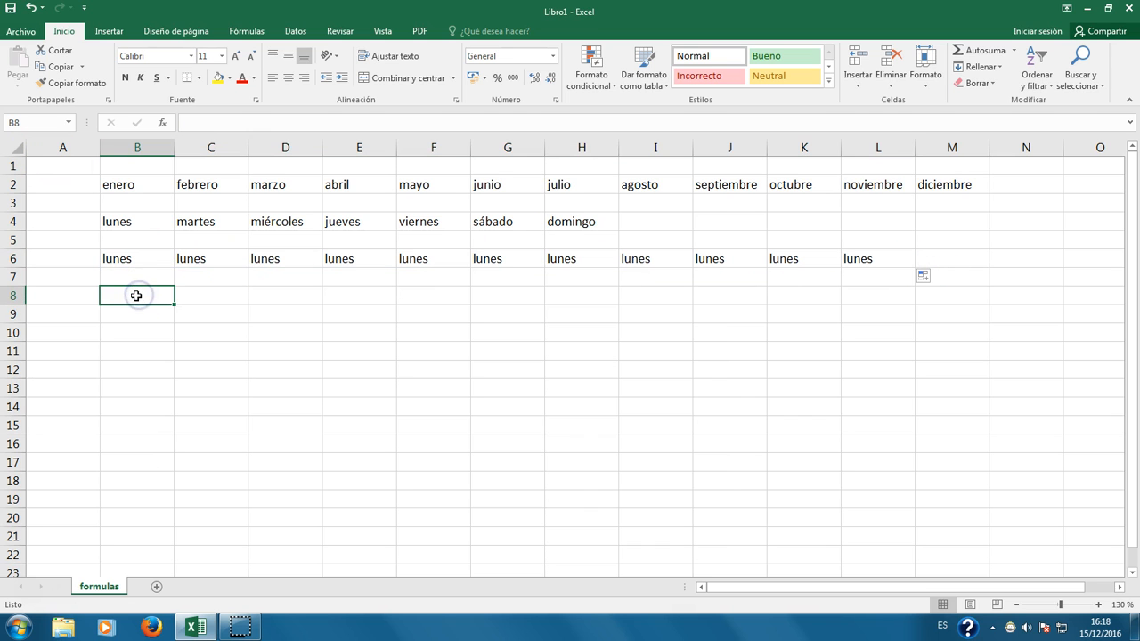
Step: Enter 1 in B8, copy it across row 8 to L8, then clear the copies
type("1")
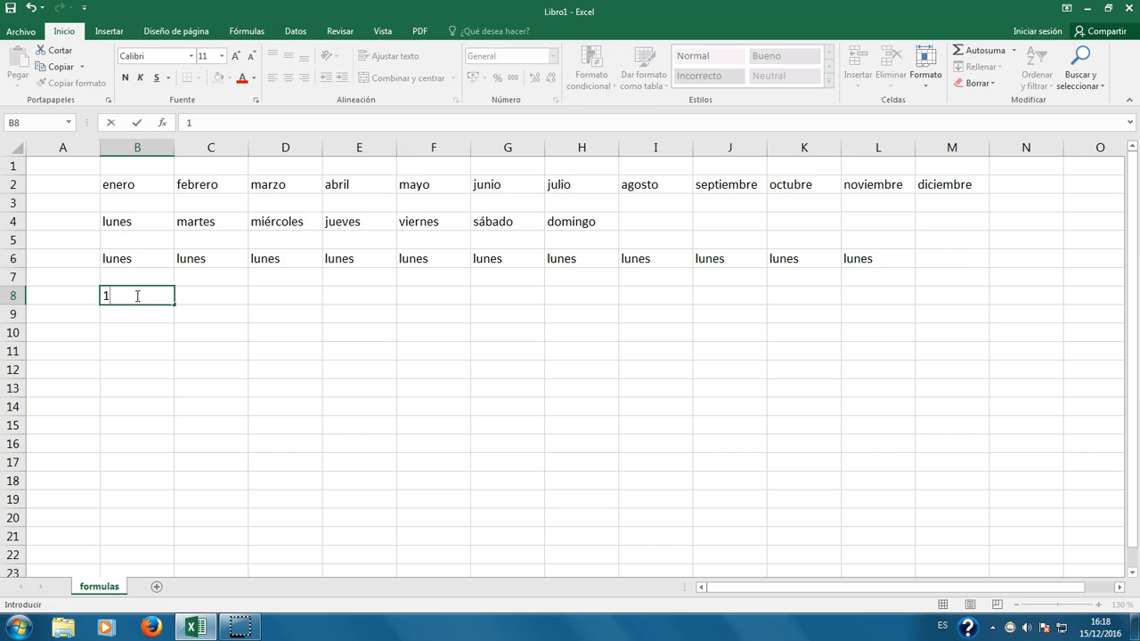
key("Tab")
left_click(136, 296)
left_click_drag(173, 303, 888, 318)
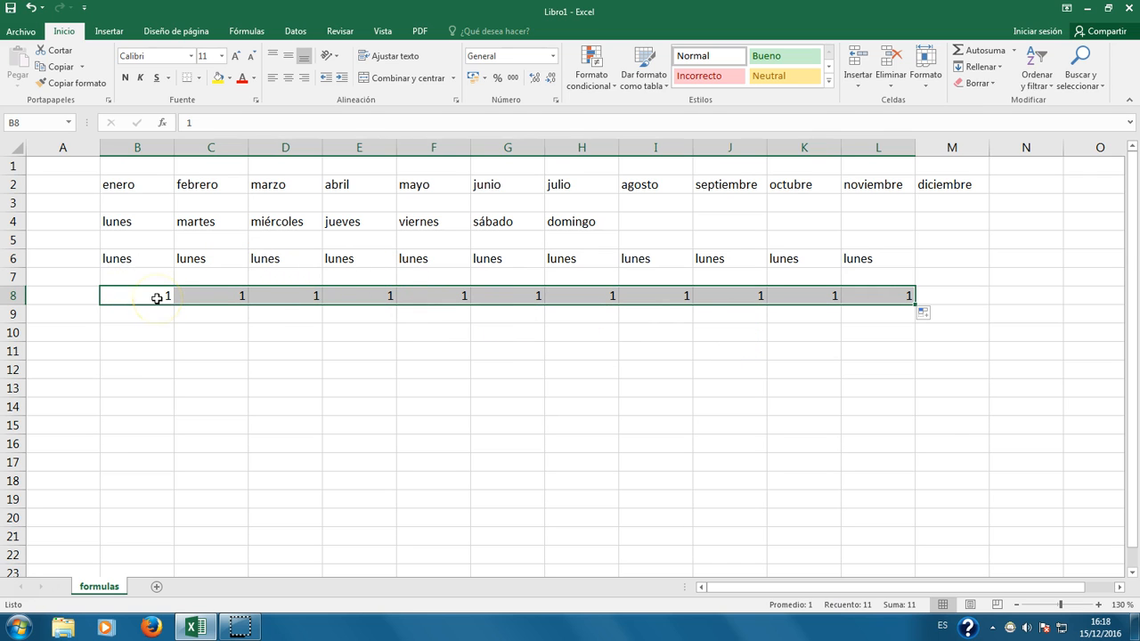
key("Delete")
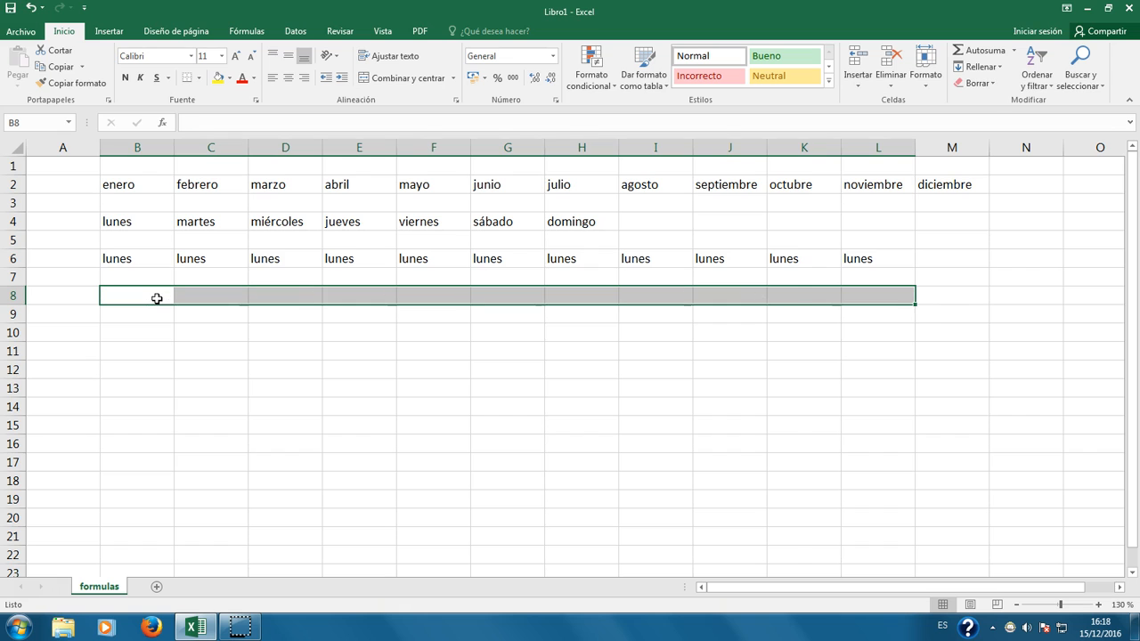
Step: Enter 1 and 2 in B8:C8 and extend the series to L8, giving 1 through 11
left_click(156, 298)
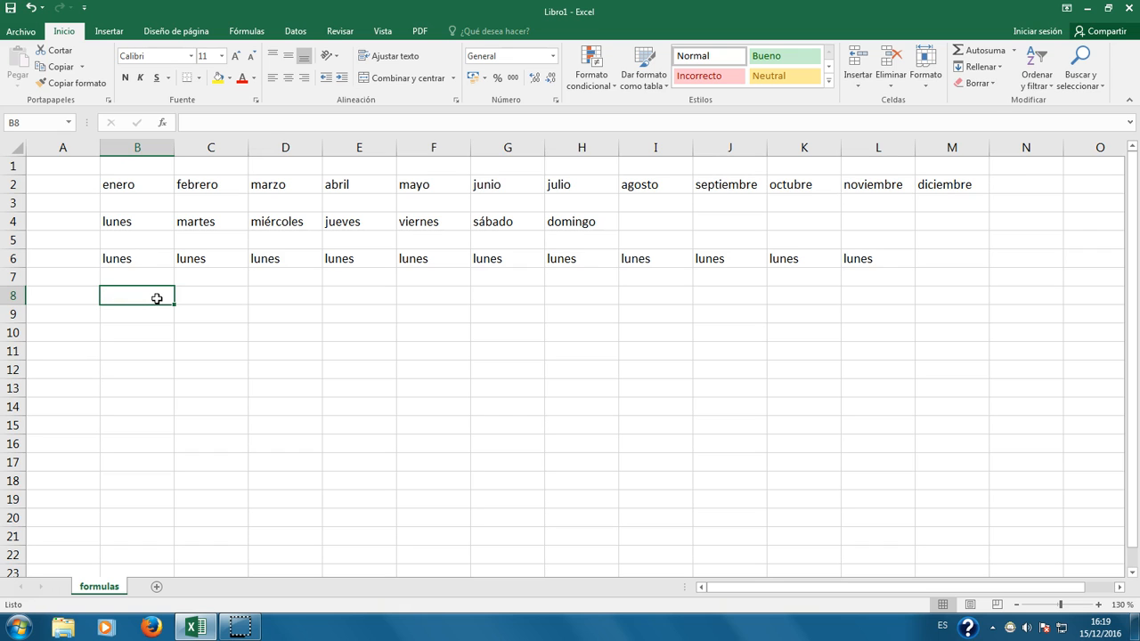
type("1")
key("Tab")
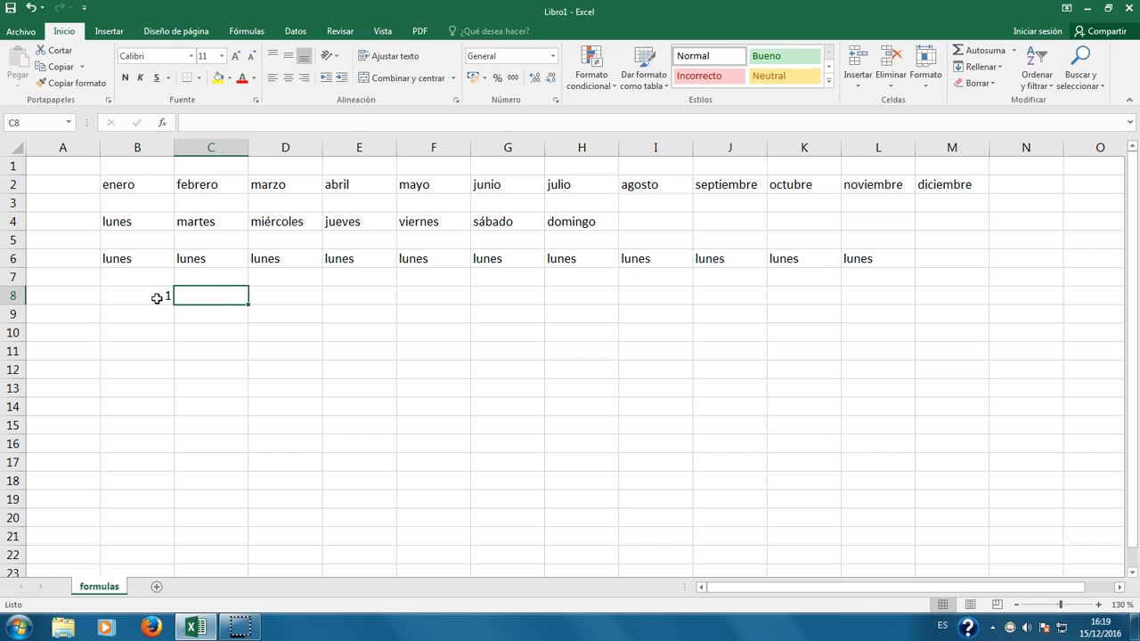
type("2")
key("Return")
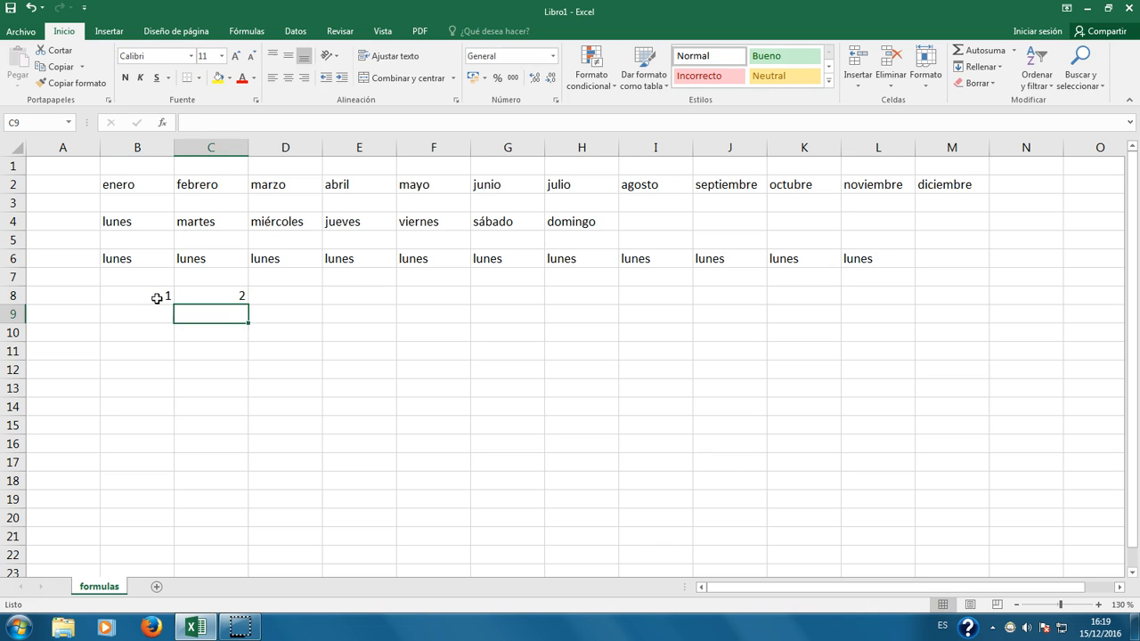
left_click_drag(157, 299, 915, 306)
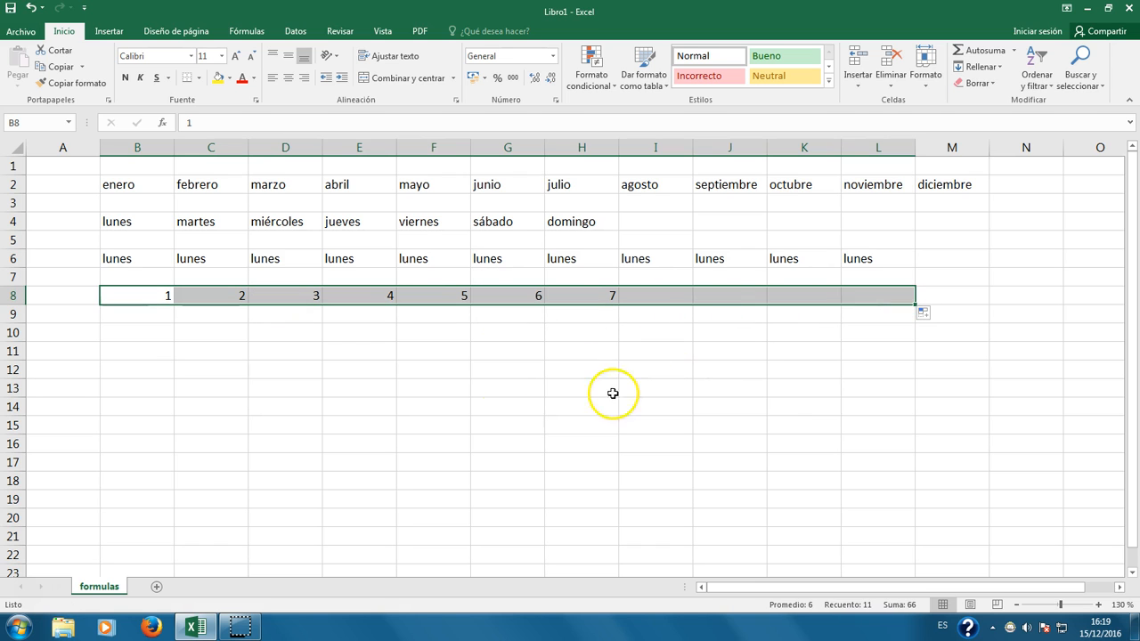
left_click(152, 295)
left_click(152, 335)
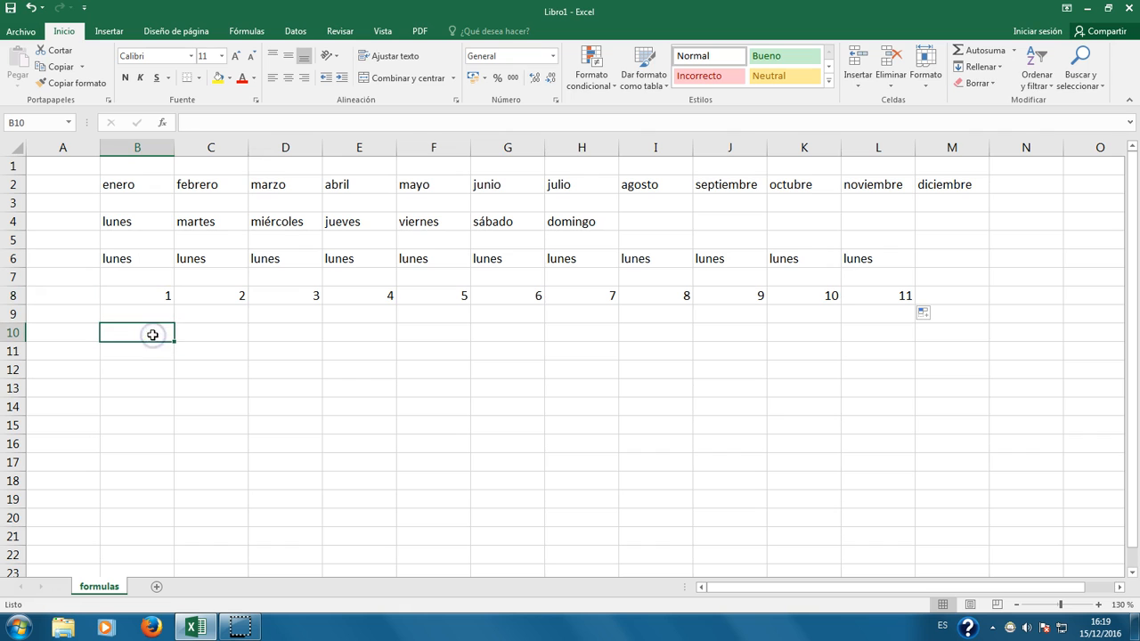
Step: Enter 10 and 12 in B10:C10 and extend the series to L10, ending at 30
type("10")
key("Tab")
type("12")
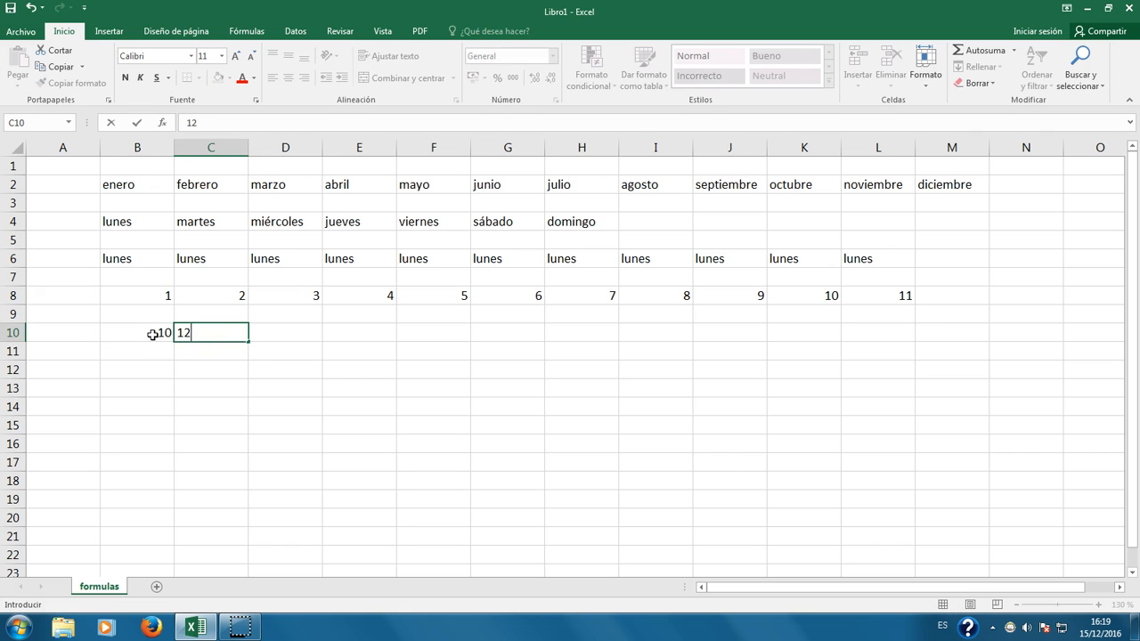
key("Return")
left_click_drag(156, 333, 910, 340)
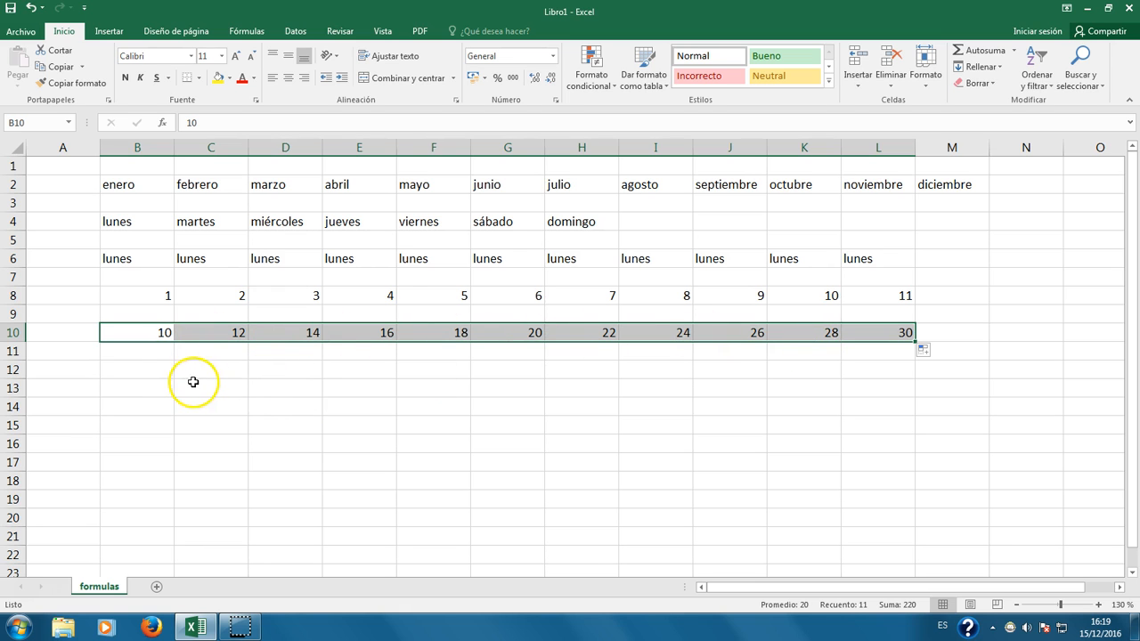
Step: Enter 5 and 10 in B12:C12 and extend the series to L12, ending at 55
left_click(154, 375)
type("5")
key("Tab")
type("10")
key("Return")
left_click_drag(142, 369, 251, 378)
left_click_drag(178, 374, 245, 372)
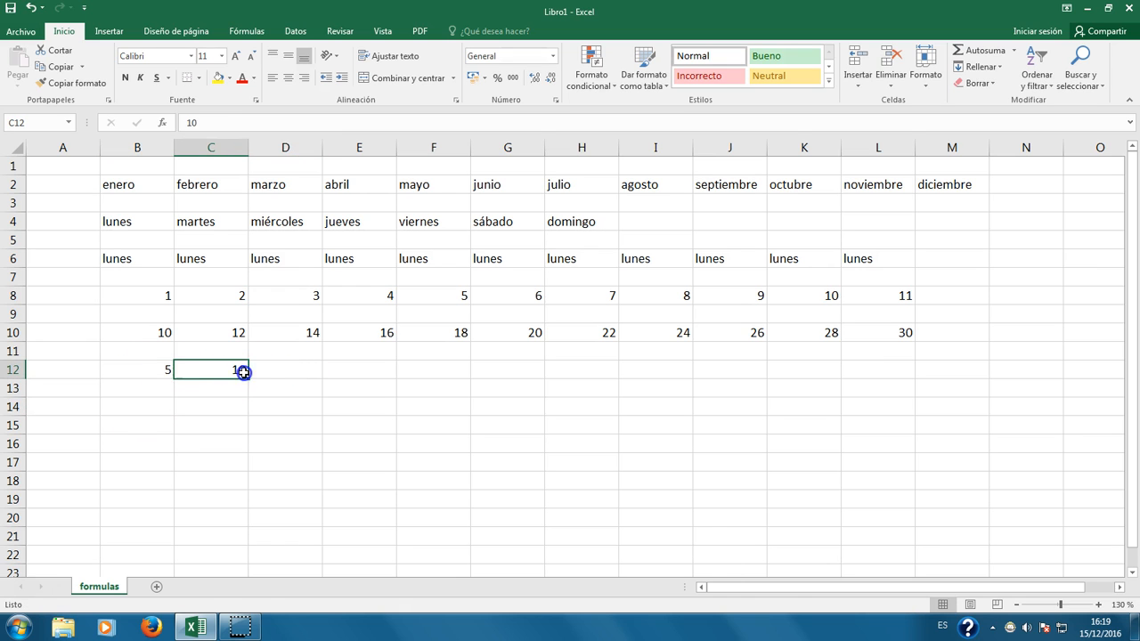
left_click_drag(166, 372, 250, 374)
left_click(194, 400)
left_click_drag(154, 371, 913, 381)
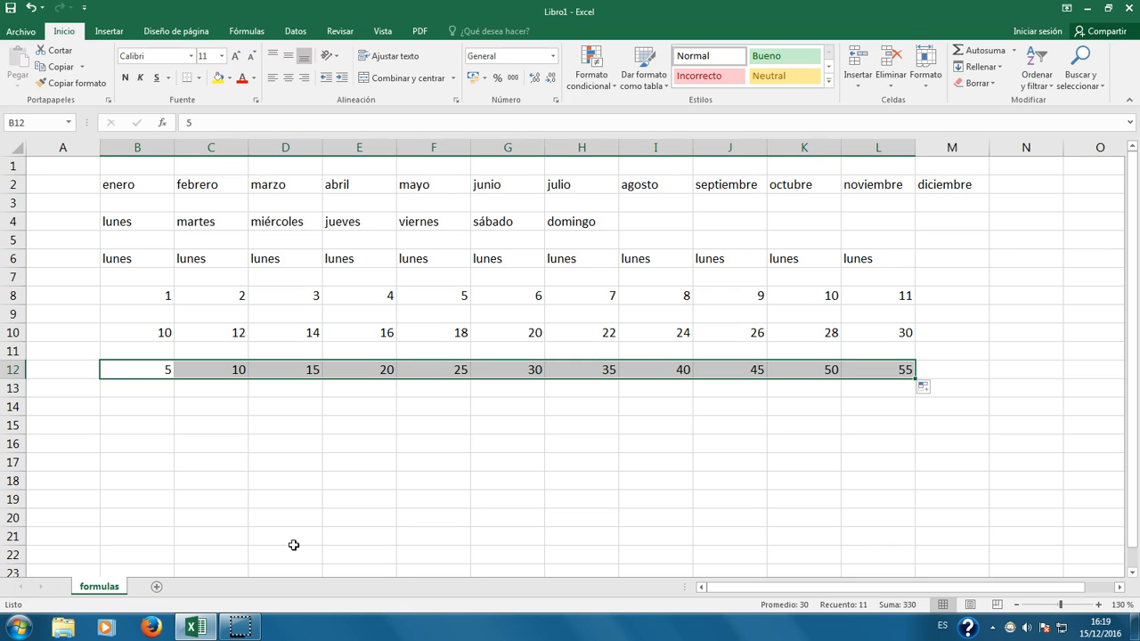
left_click(145, 406)
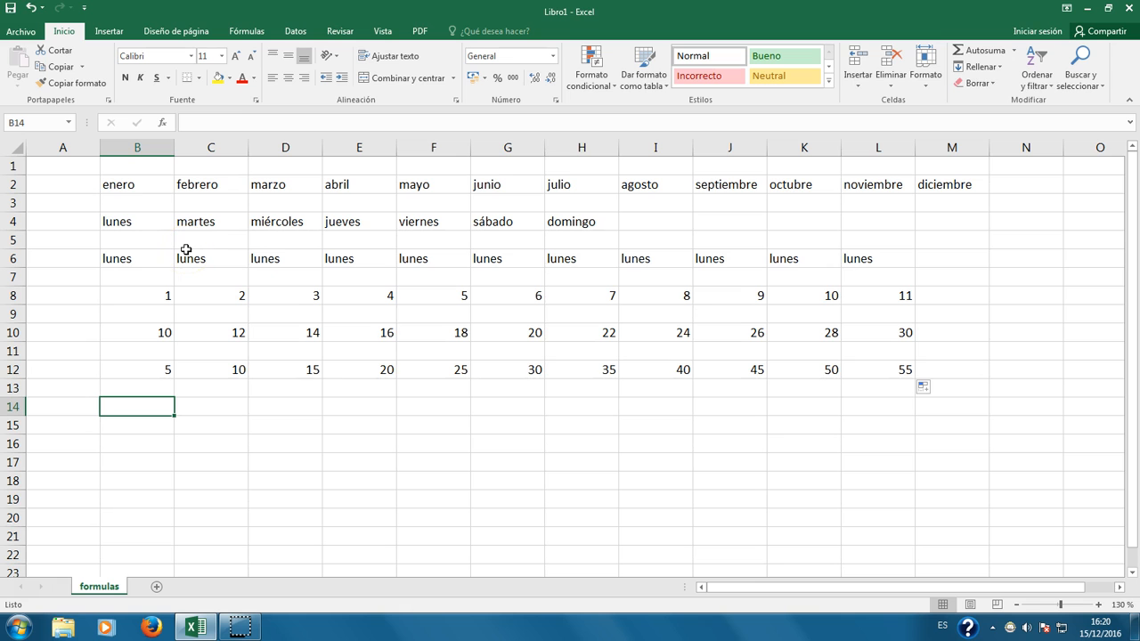
Step: Make enero, febrero and marzo bold and abril, mayo and junio italic
left_click_drag(124, 184, 313, 185)
left_click(147, 258)
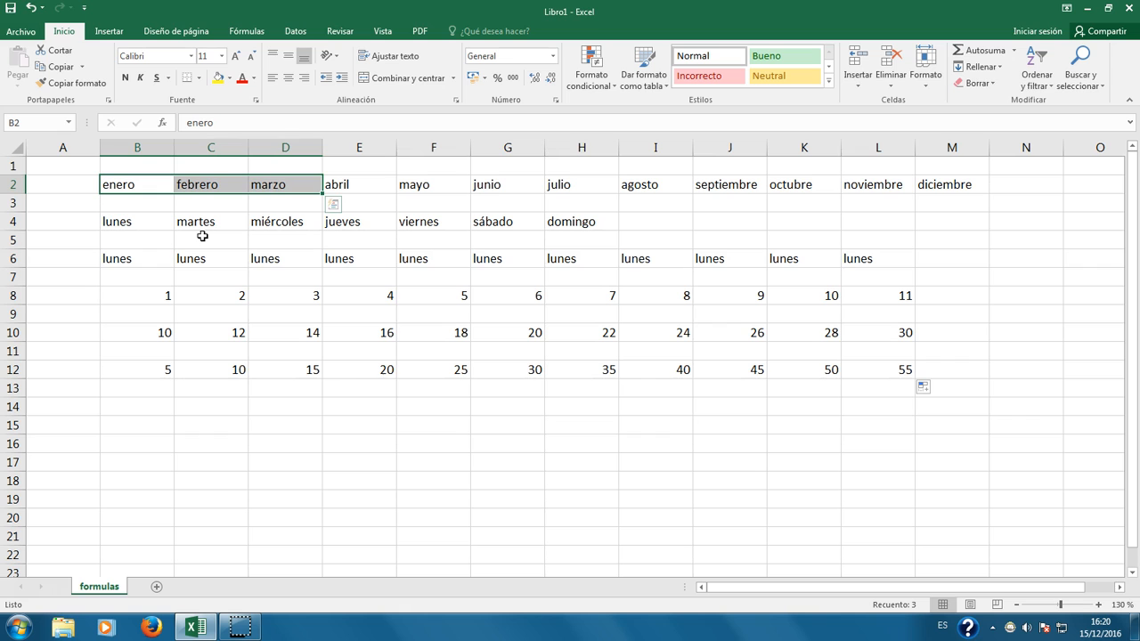
left_click(124, 82)
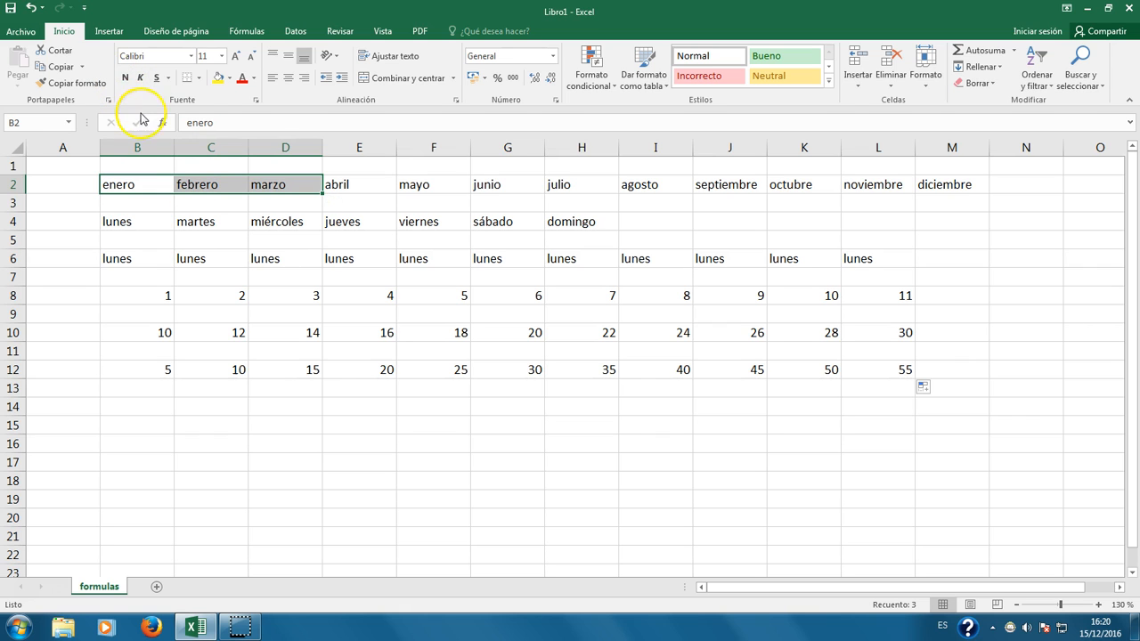
left_click(125, 78)
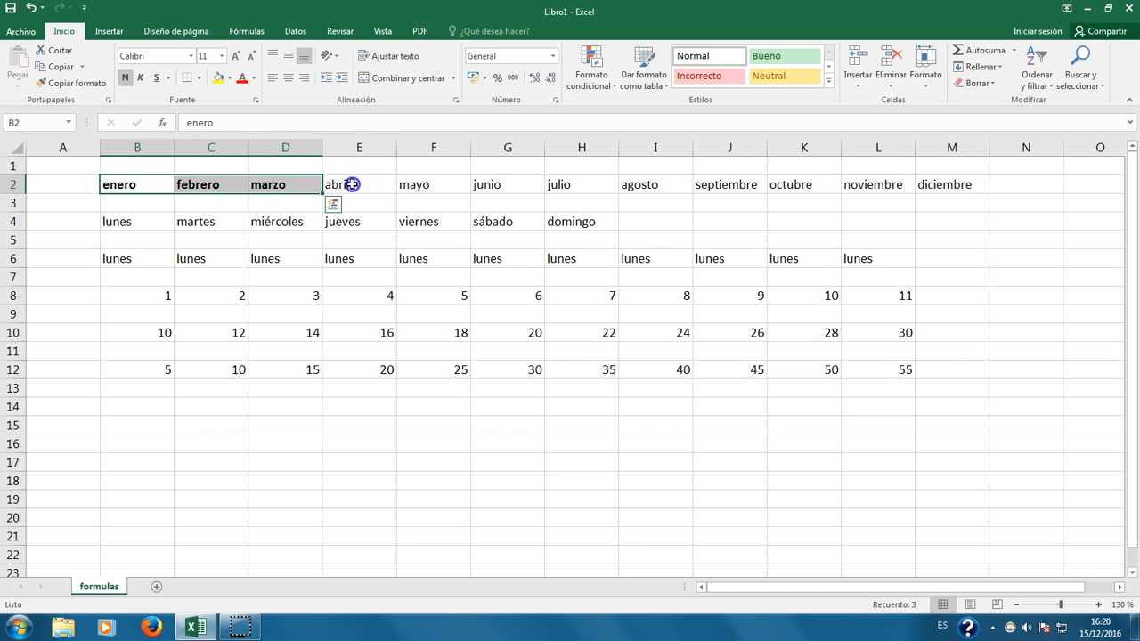
left_click_drag(351, 183, 483, 184)
left_click(139, 87)
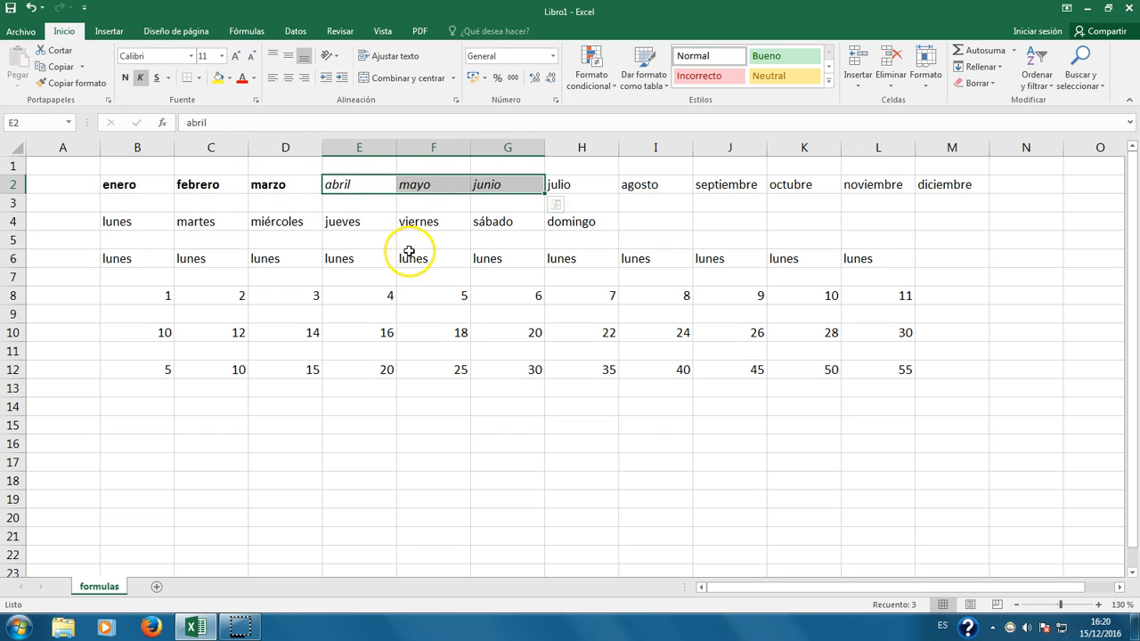
Step: Give julio and agosto a Subrayado doble (double underline)
left_click(608, 184)
left_click_drag(608, 184, 689, 185)
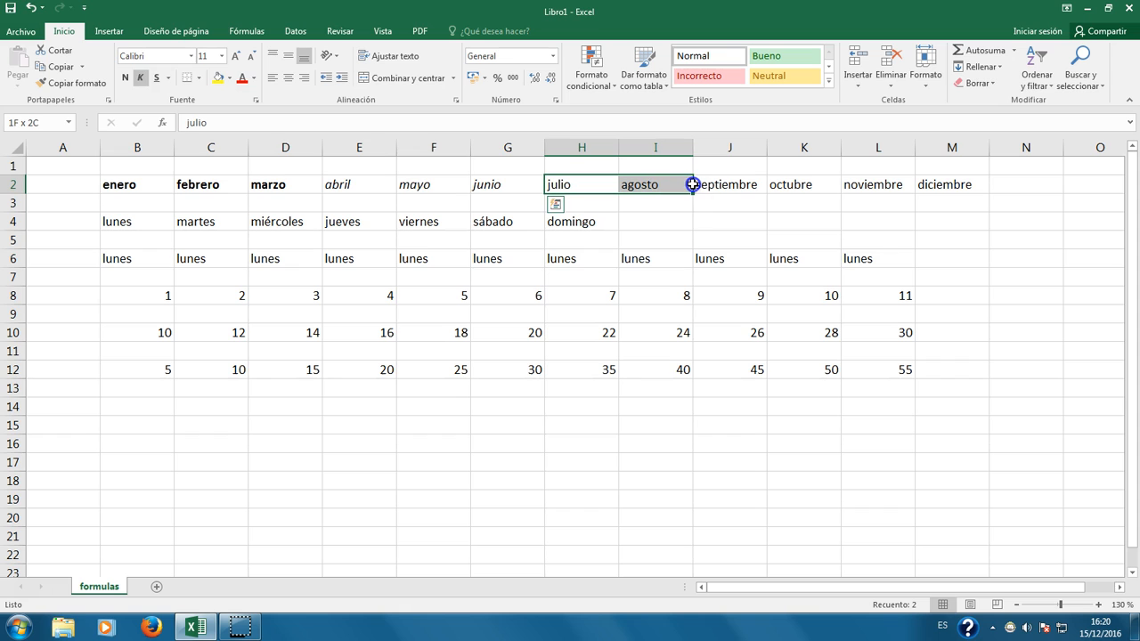
left_click(157, 77)
left_click(172, 78)
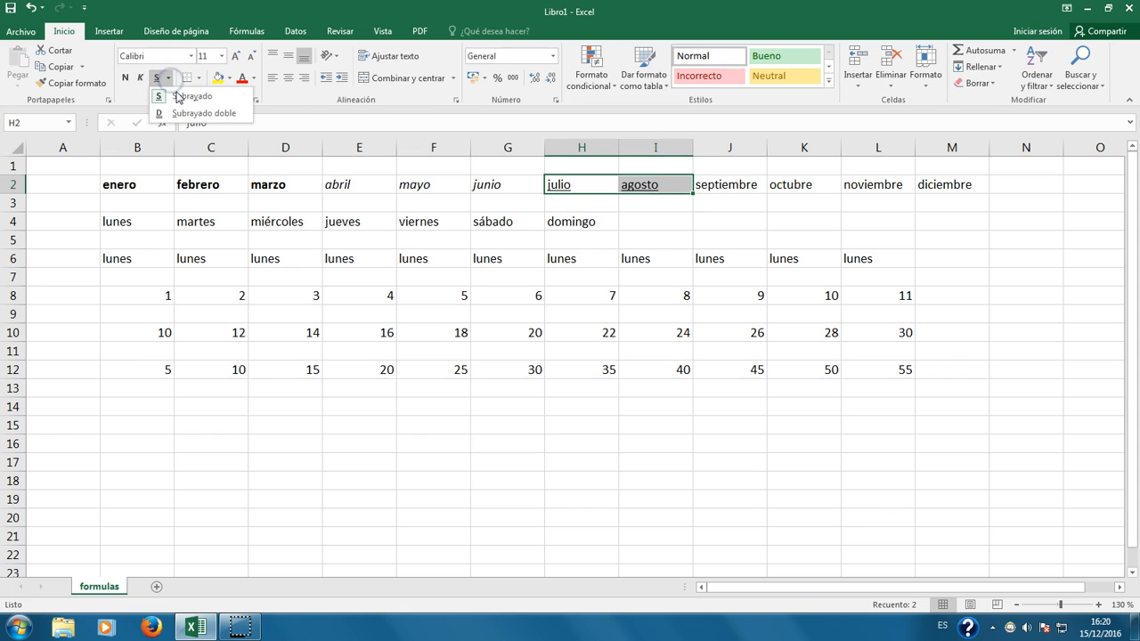
left_click(189, 110)
left_click(172, 78)
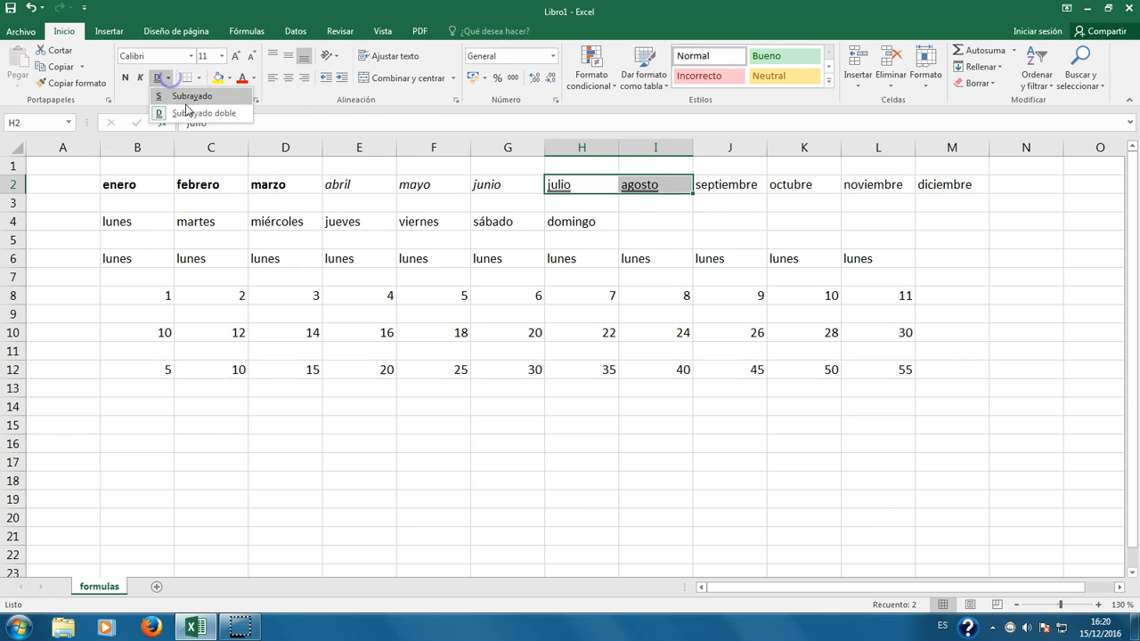
left_click(188, 99)
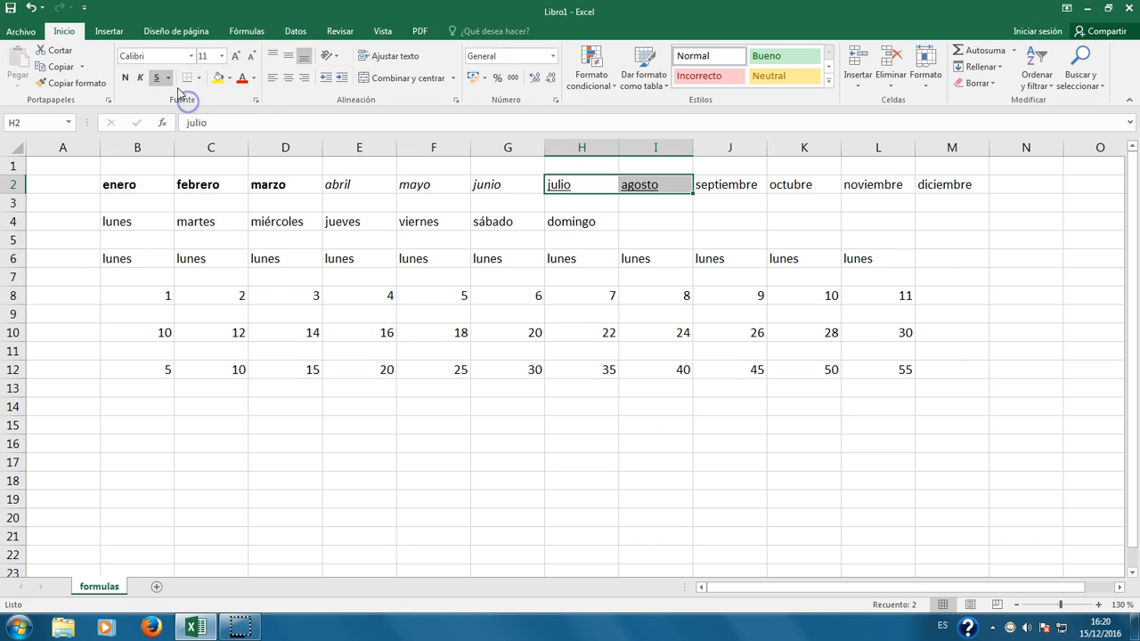
left_click(168, 79)
left_click(184, 113)
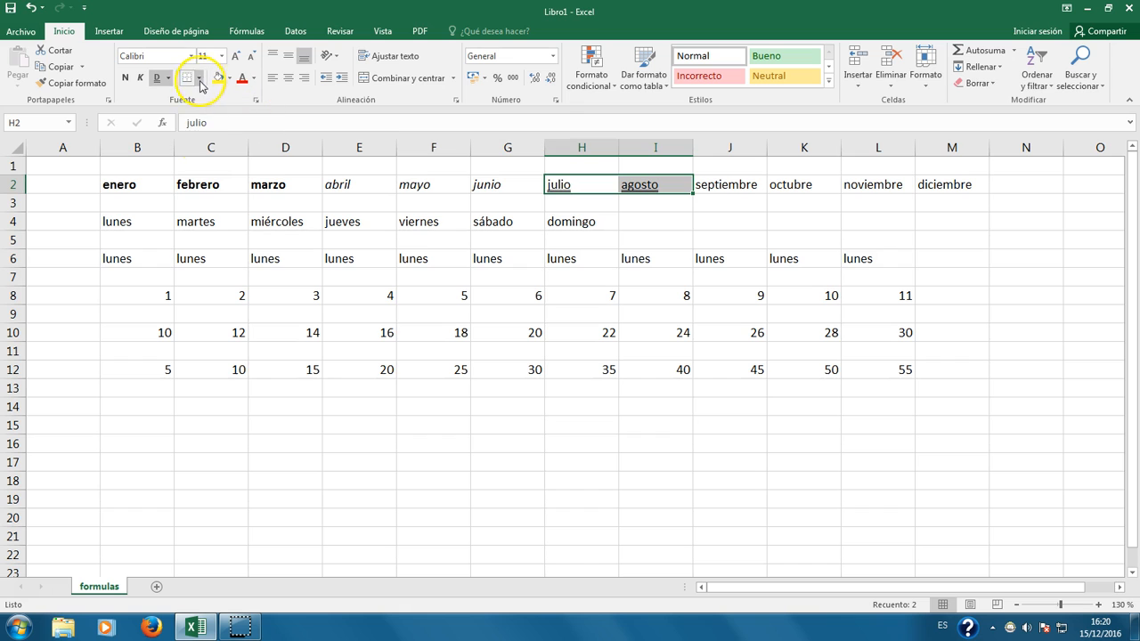
left_click(127, 220)
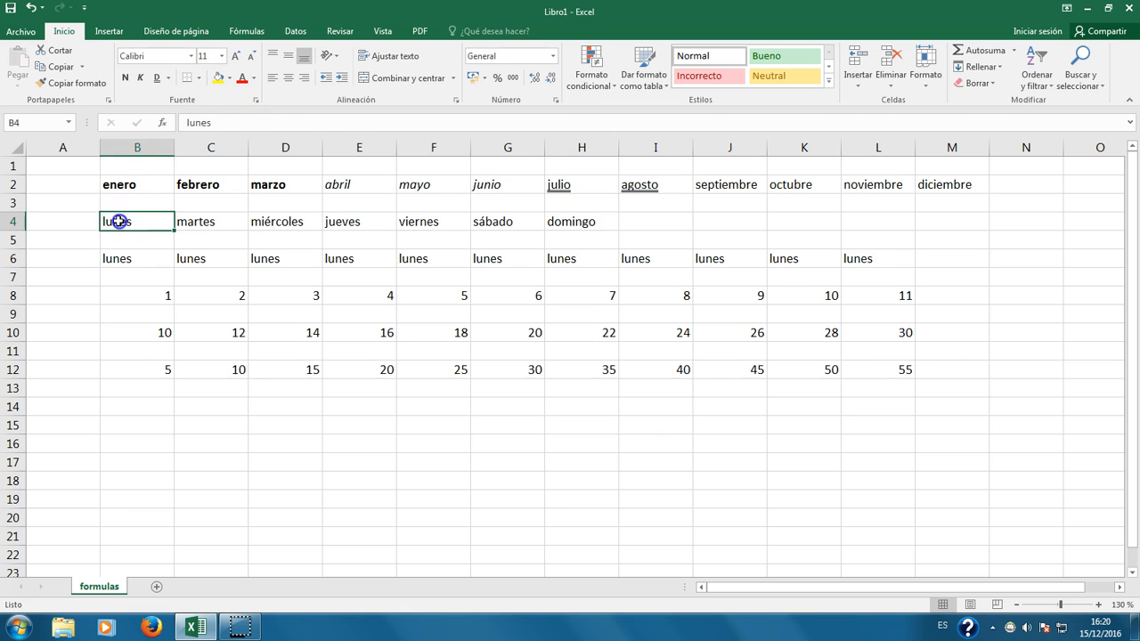
left_click_drag(147, 222, 267, 222)
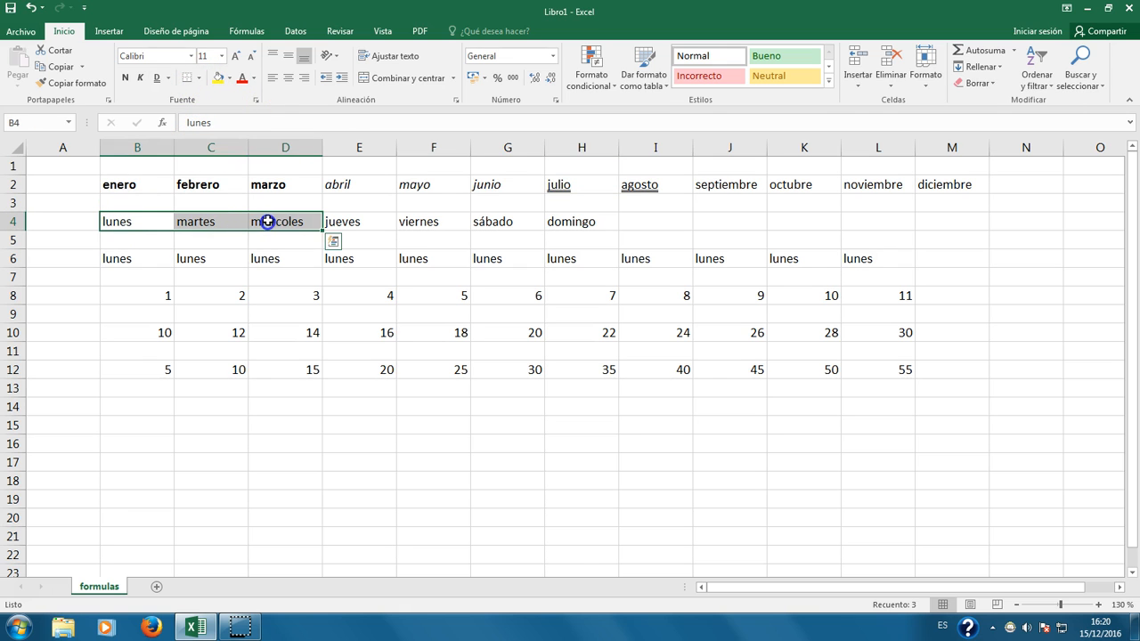
left_click_drag(140, 183, 269, 194)
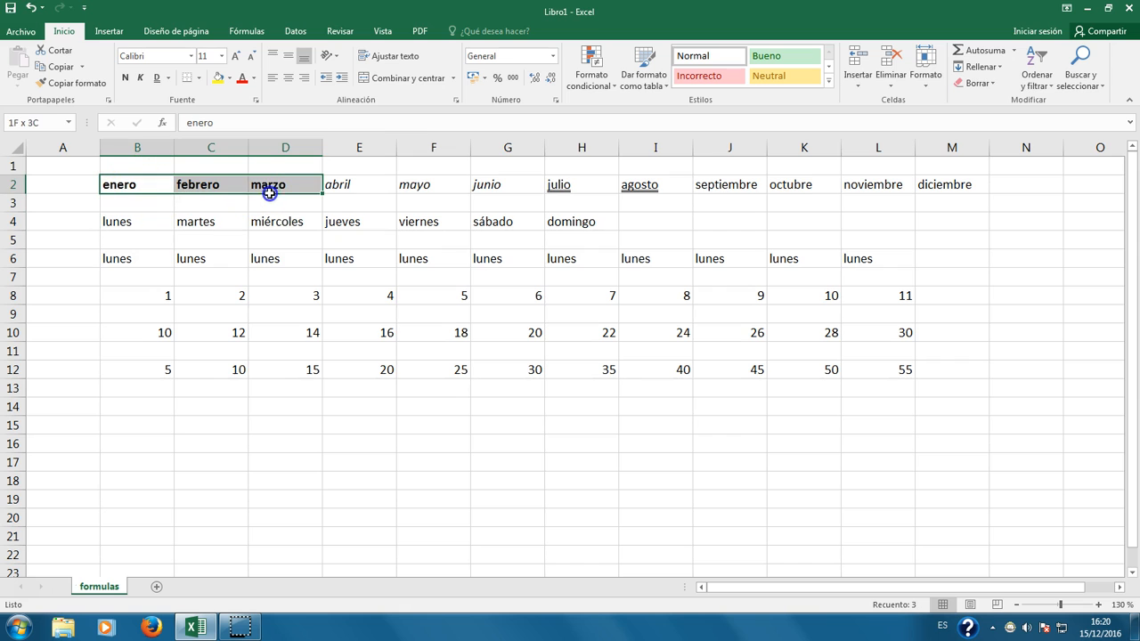
Step: Fill enero–marzo with light green and abril–junio with blue
left_click(229, 78)
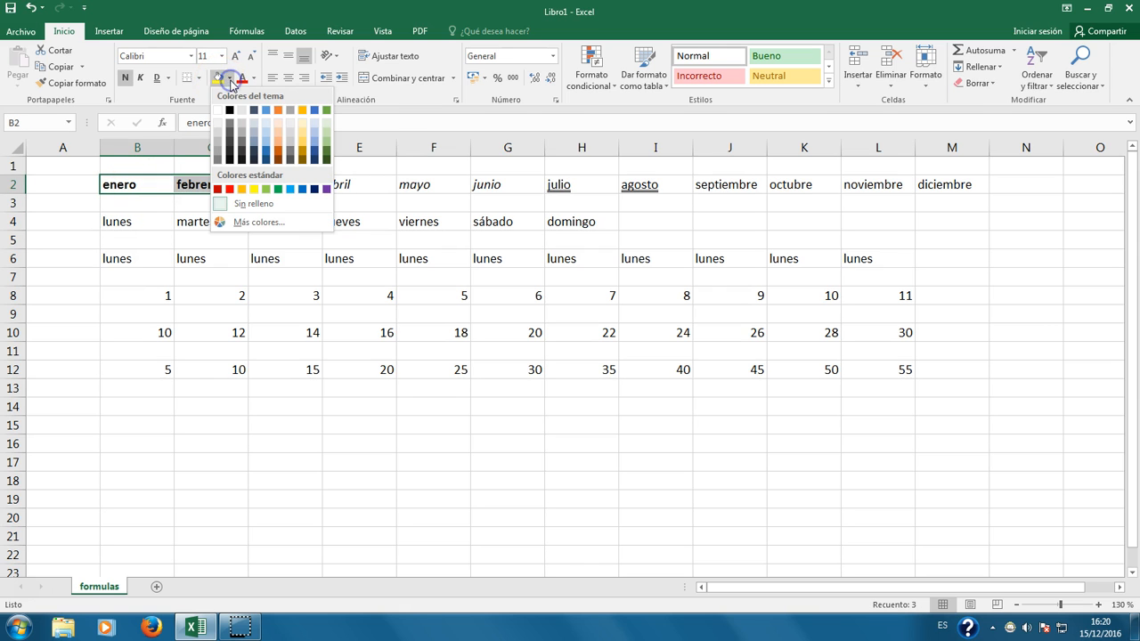
left_click(326, 128)
left_click(365, 184)
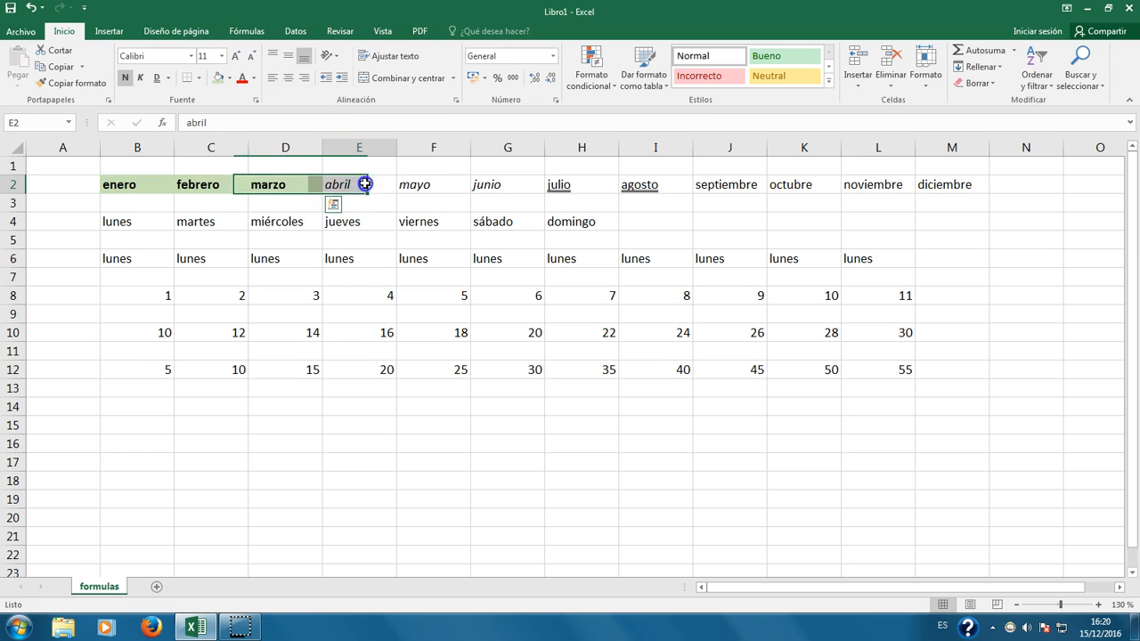
left_click_drag(365, 184, 499, 189)
left_click(229, 78)
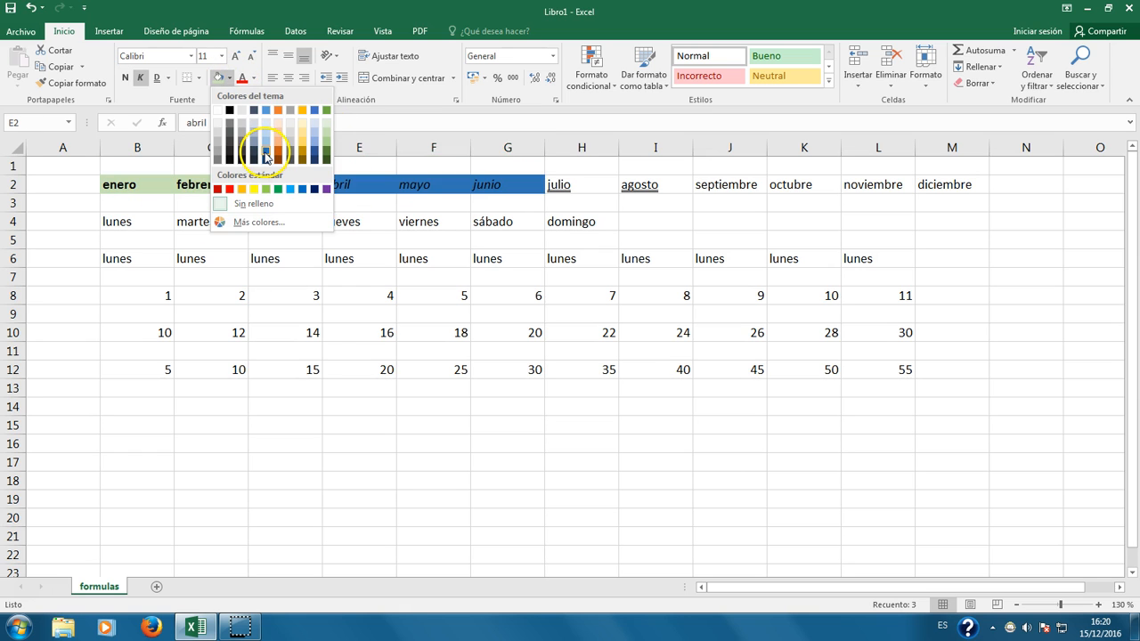
left_click(264, 157)
Step: Fill lunes through miércoles with a custom orange from the colour picker
left_click(205, 221)
left_click_drag(112, 219, 263, 224)
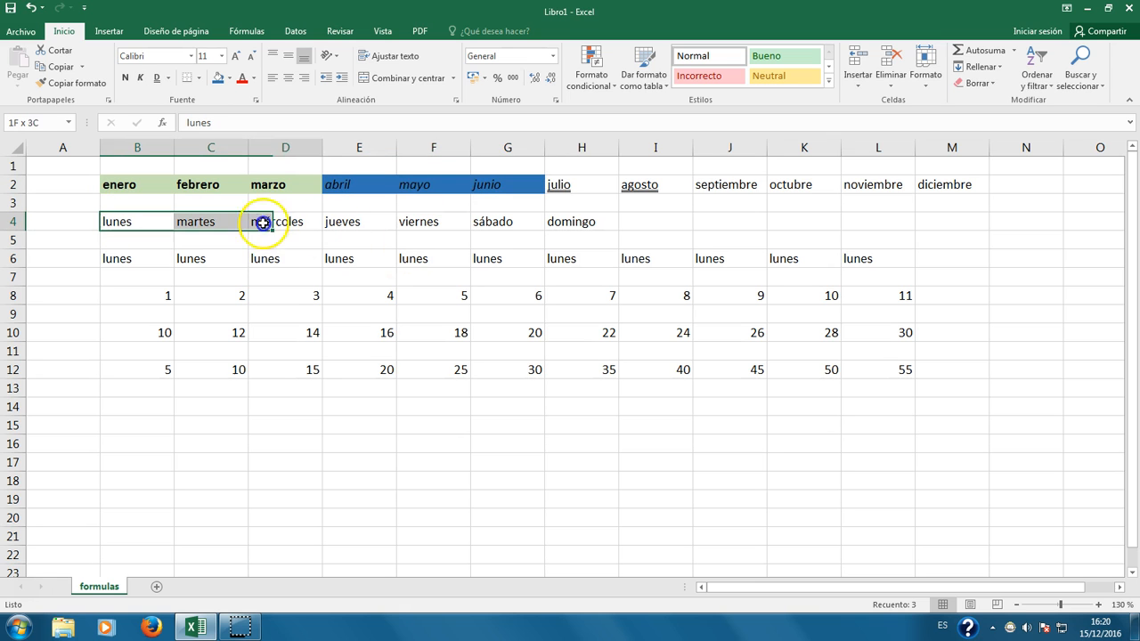
left_click(229, 79)
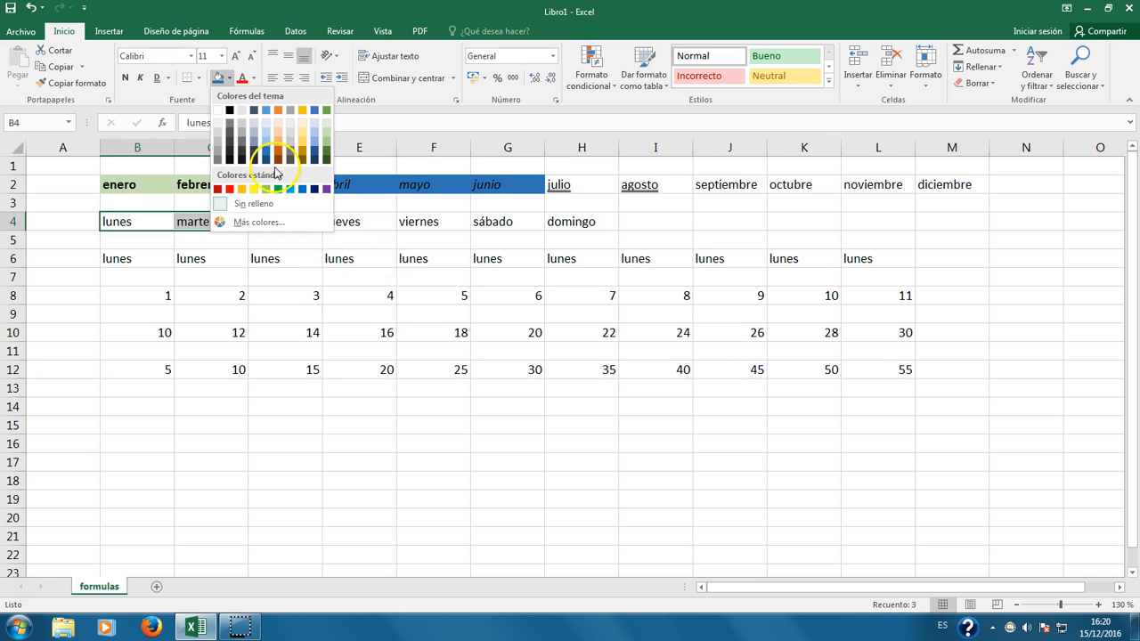
left_click(260, 222)
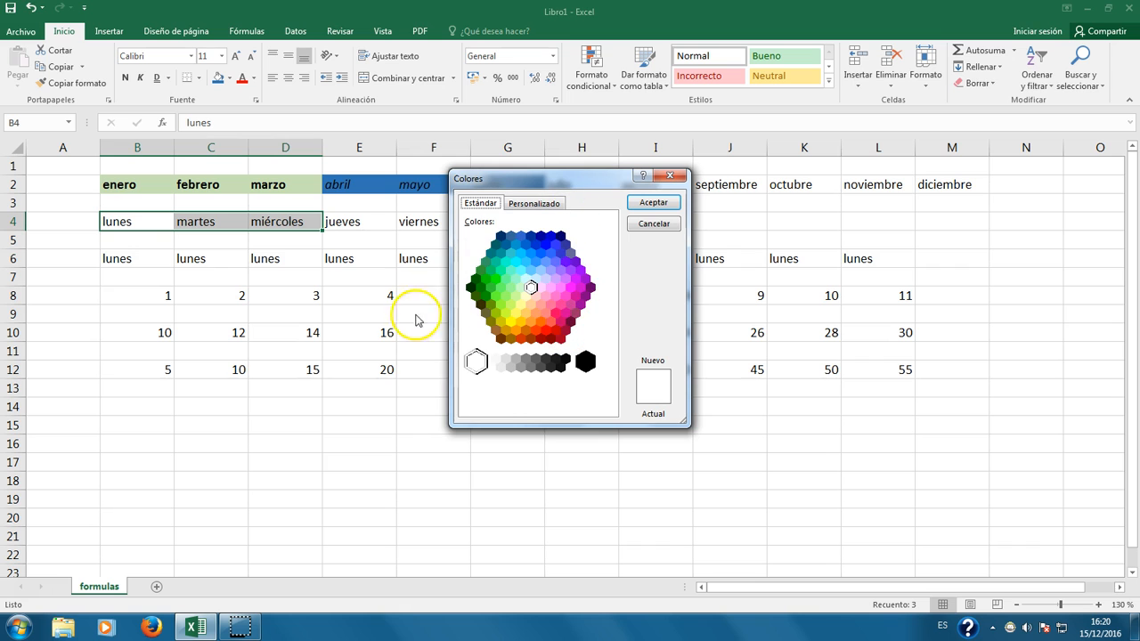
left_click(513, 305)
left_click(534, 260)
left_click(533, 205)
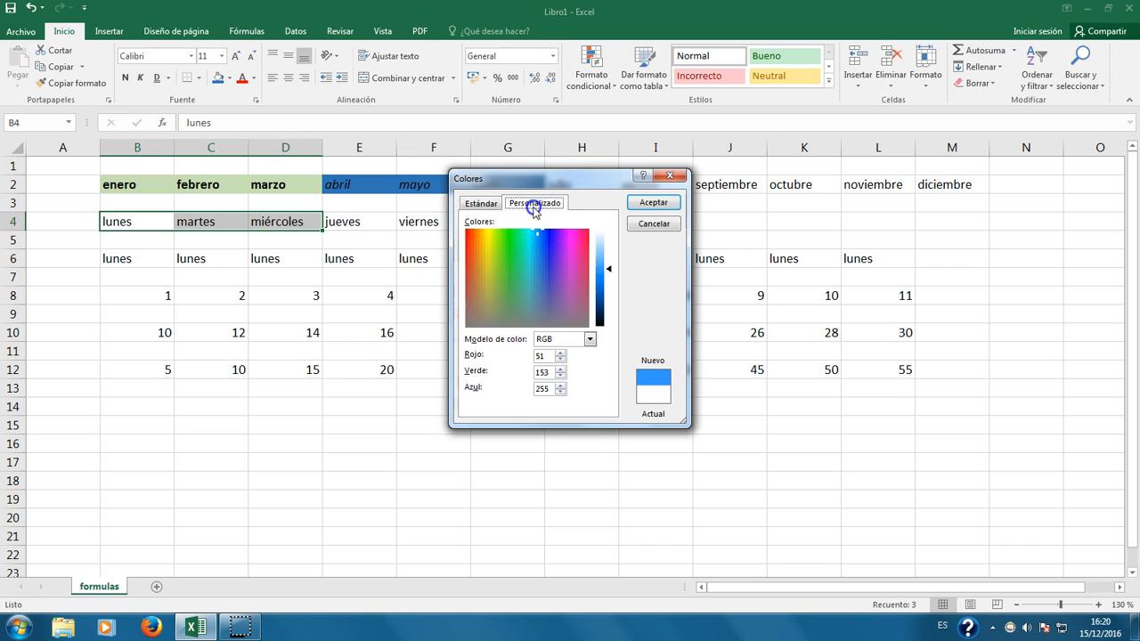
left_click(508, 262)
left_click(538, 240)
left_click(512, 234)
left_click(475, 239)
left_click(653, 202)
Step: Make the text of jueves through domingo (E4:H4) red
left_click(214, 277)
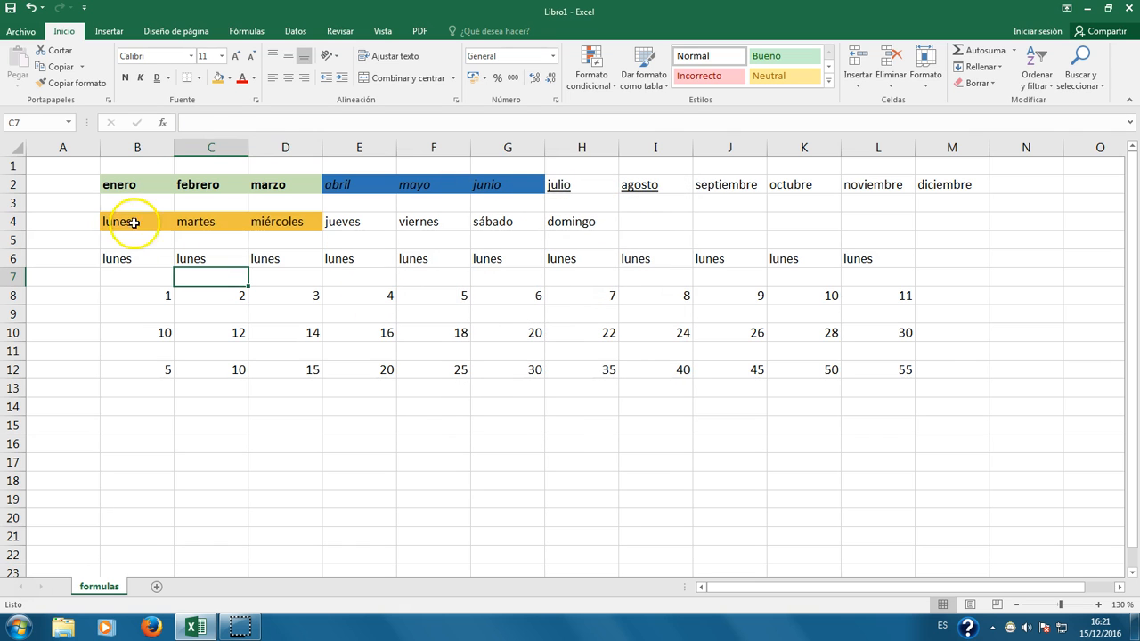
left_click(229, 78)
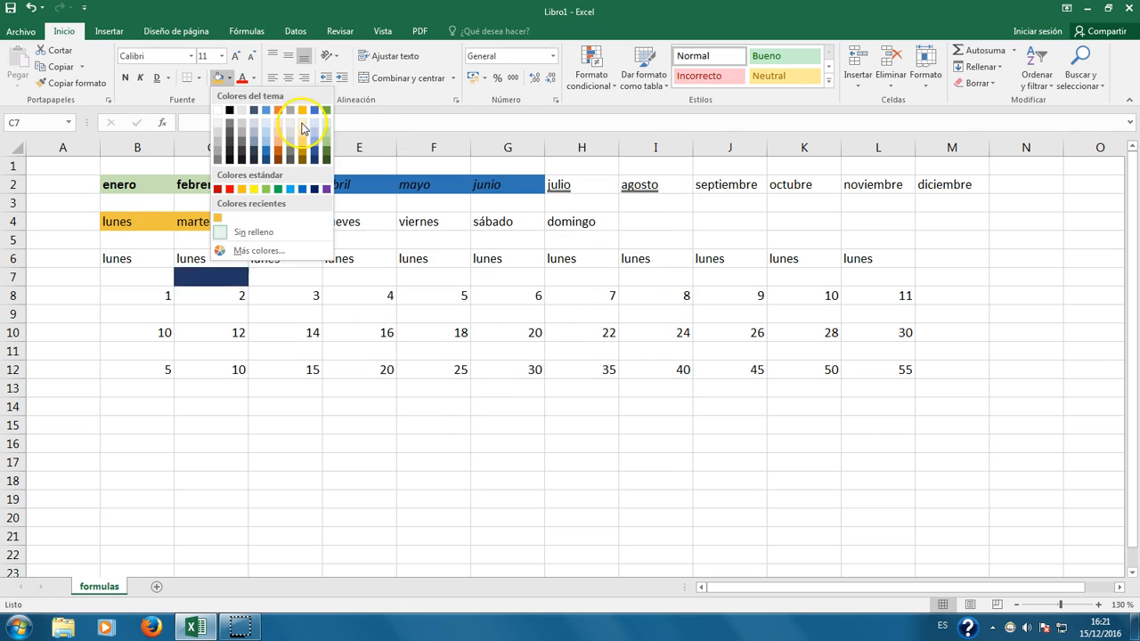
left_click(237, 275)
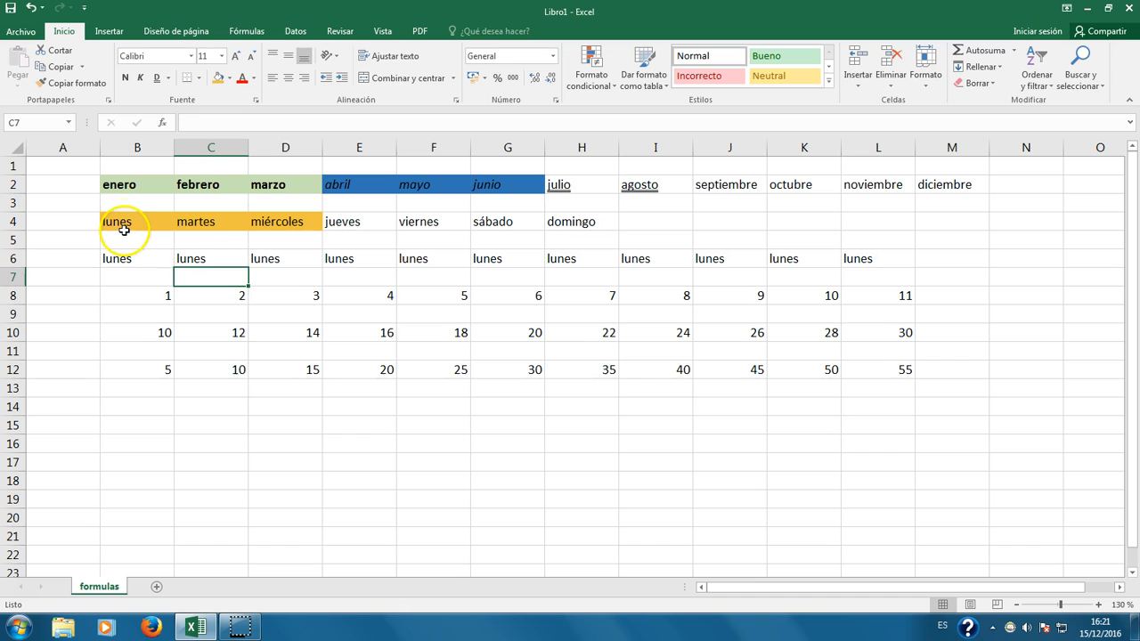
left_click_drag(122, 224, 242, 223)
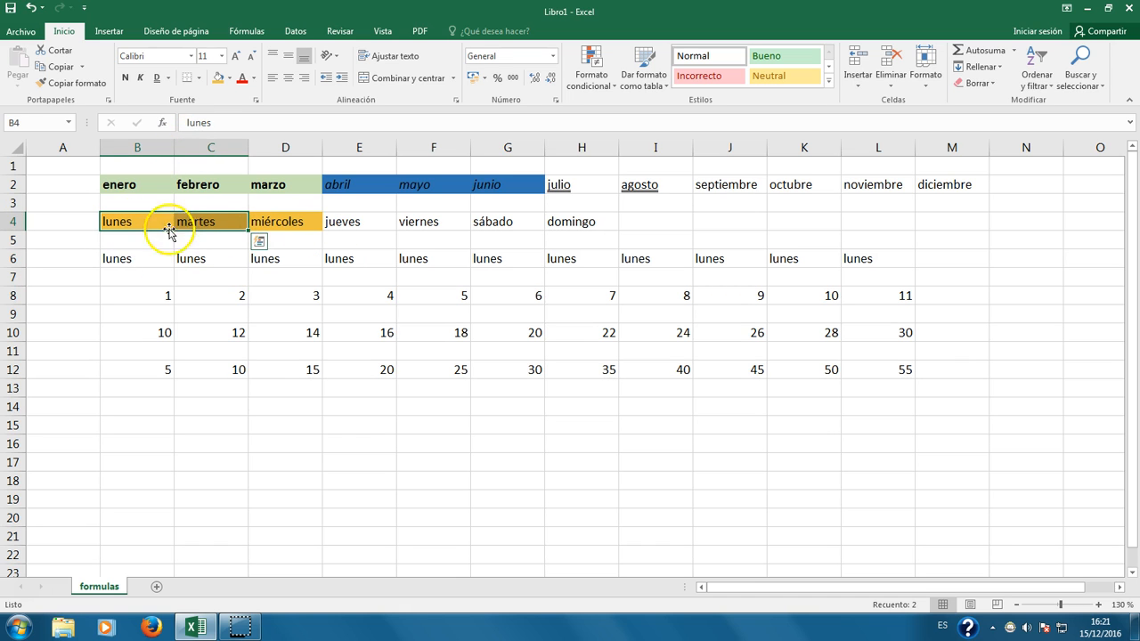
left_click_drag(107, 223, 577, 224)
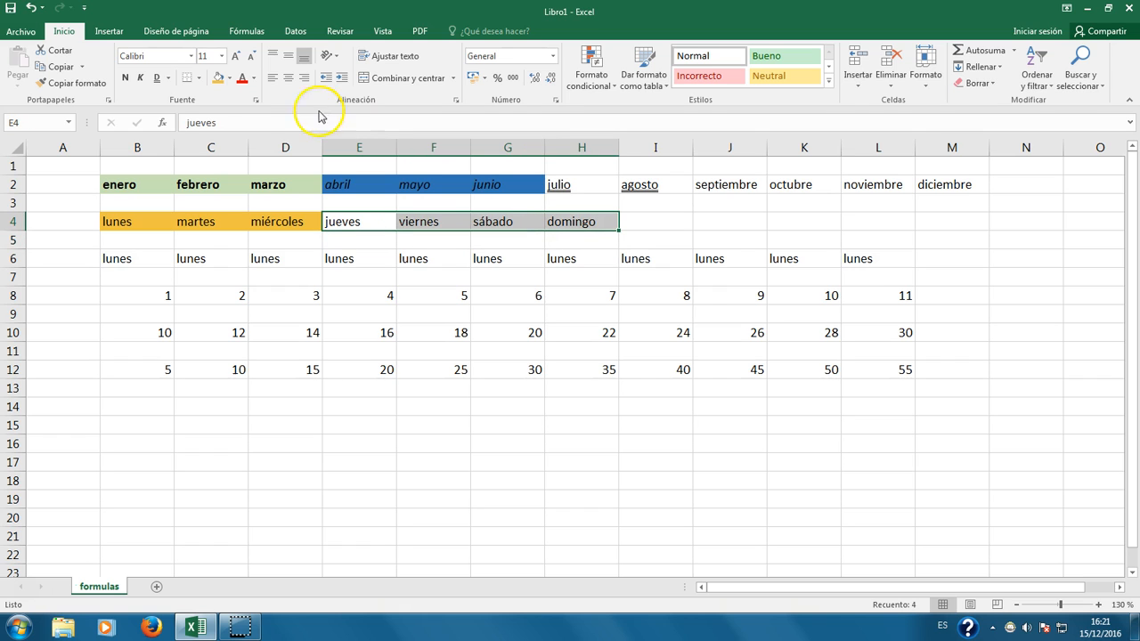
left_click(253, 80)
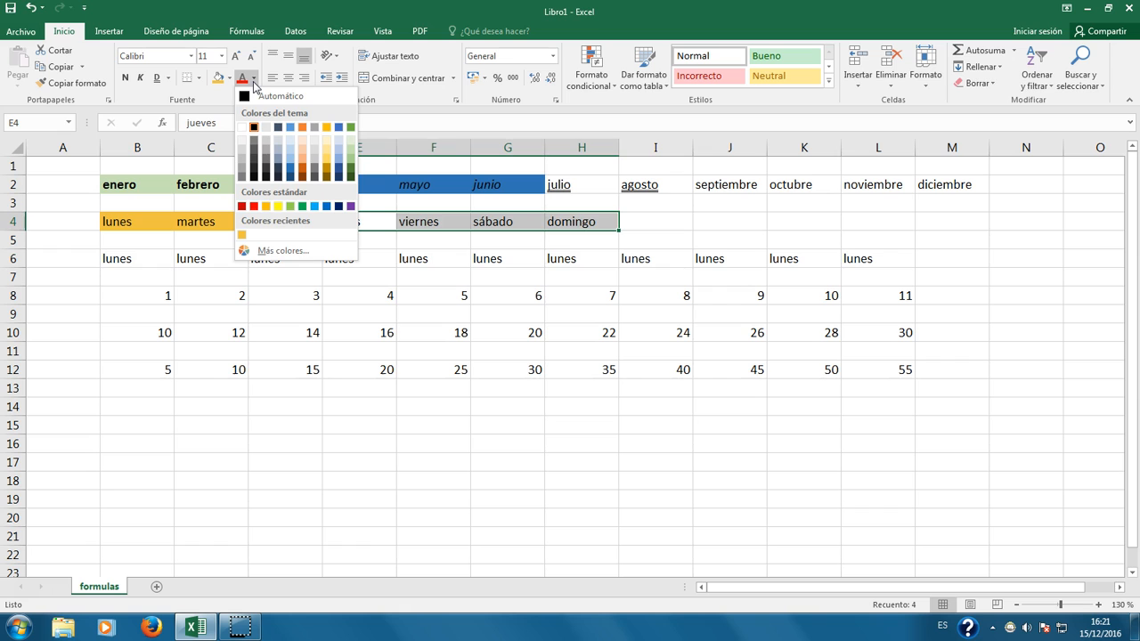
left_click(252, 206)
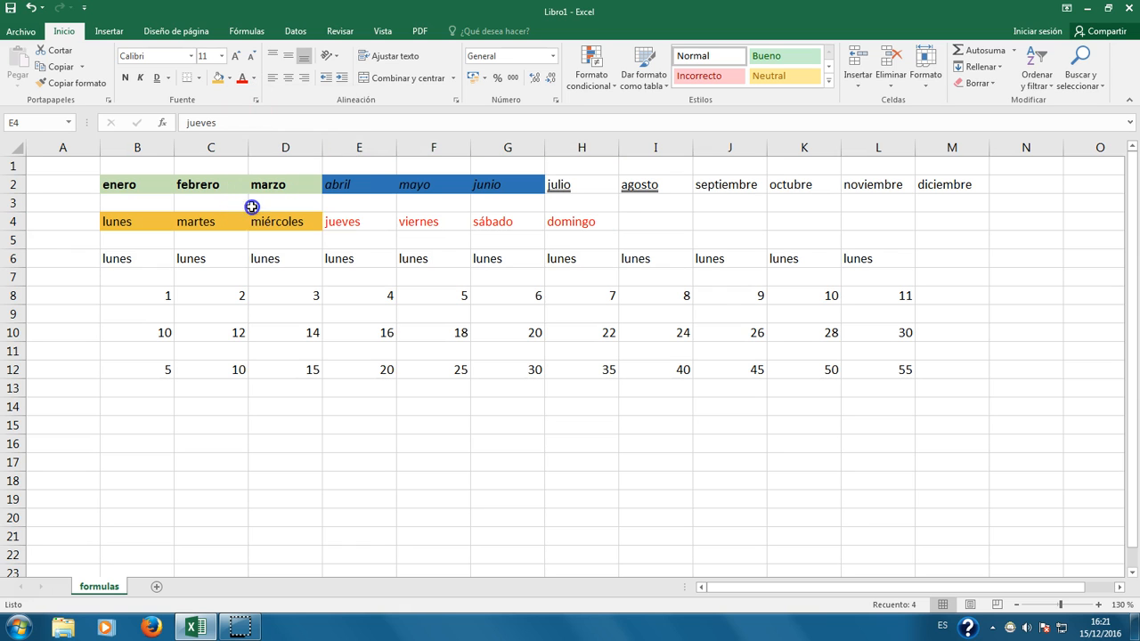
left_click_drag(343, 221, 580, 230)
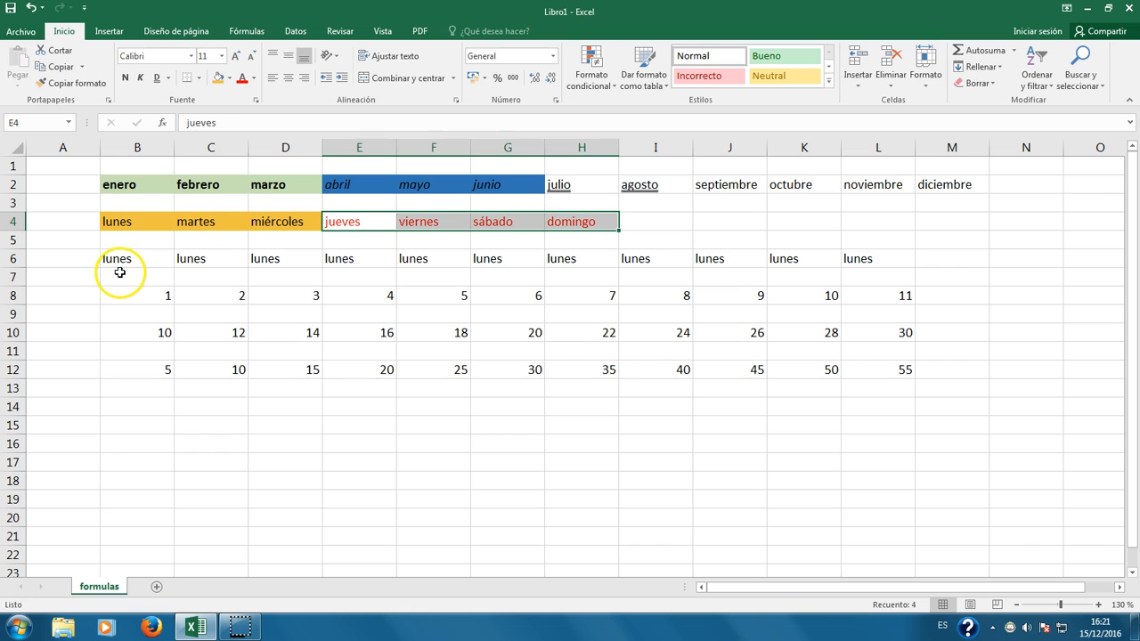
Step: Set the B2:M4 labels to 24-point Calibri after briefly trying Algerian
left_click_drag(129, 184, 944, 231)
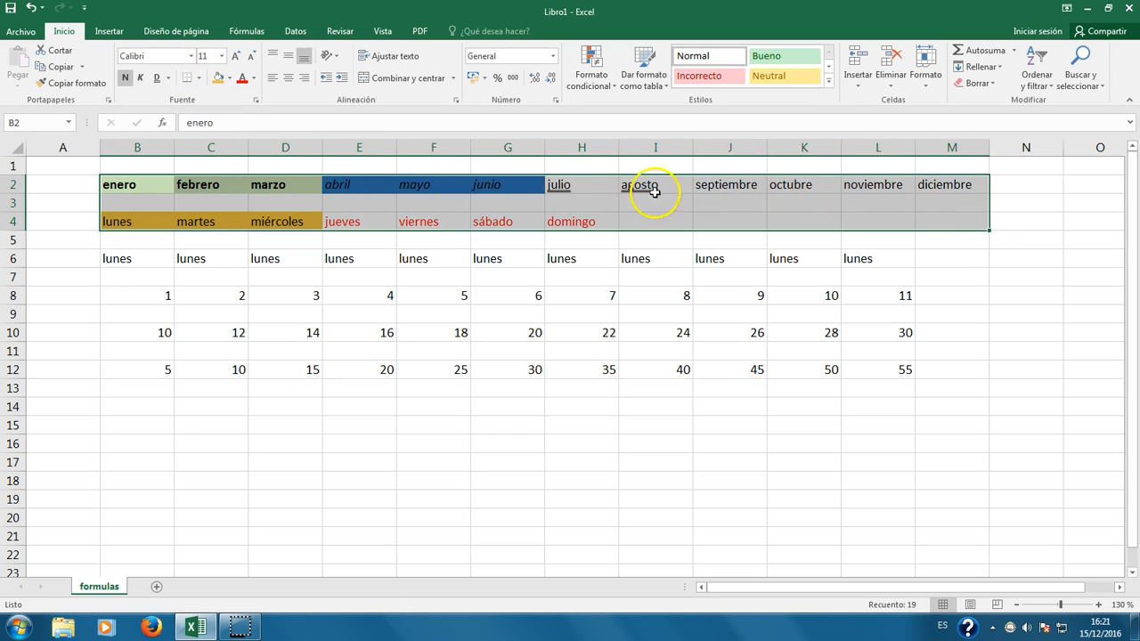
left_click(191, 55)
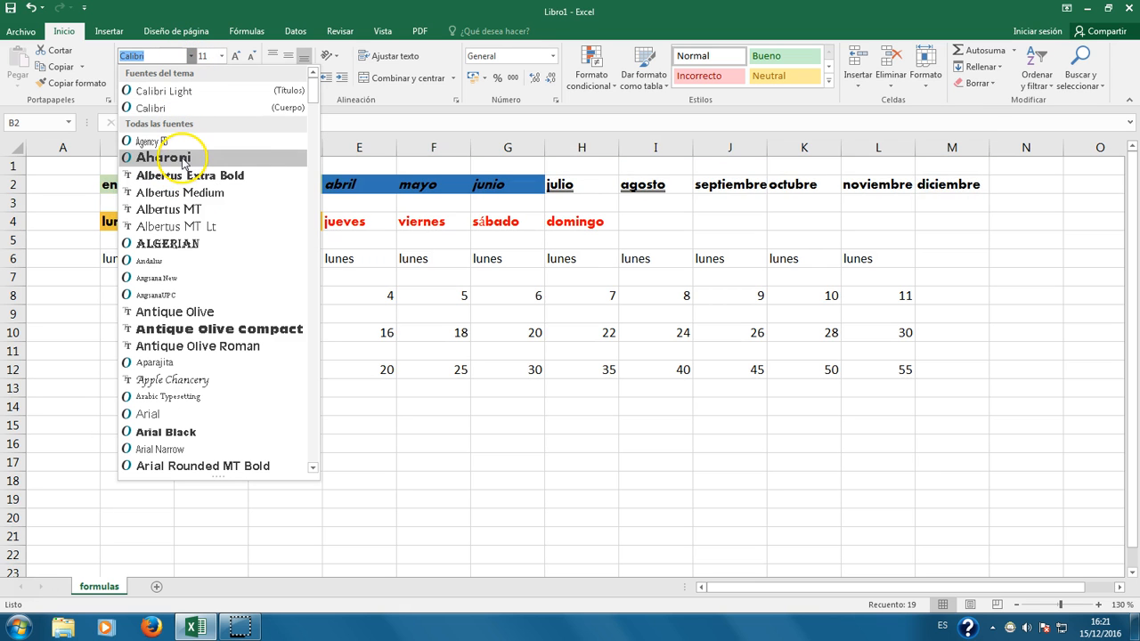
left_click(169, 243)
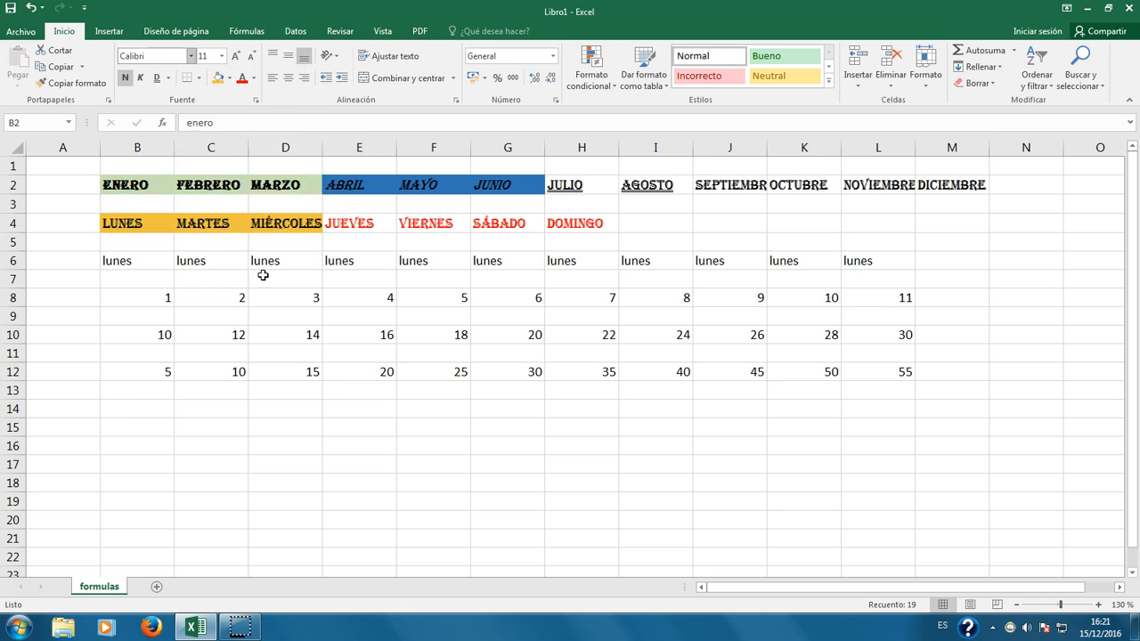
left_click(192, 56)
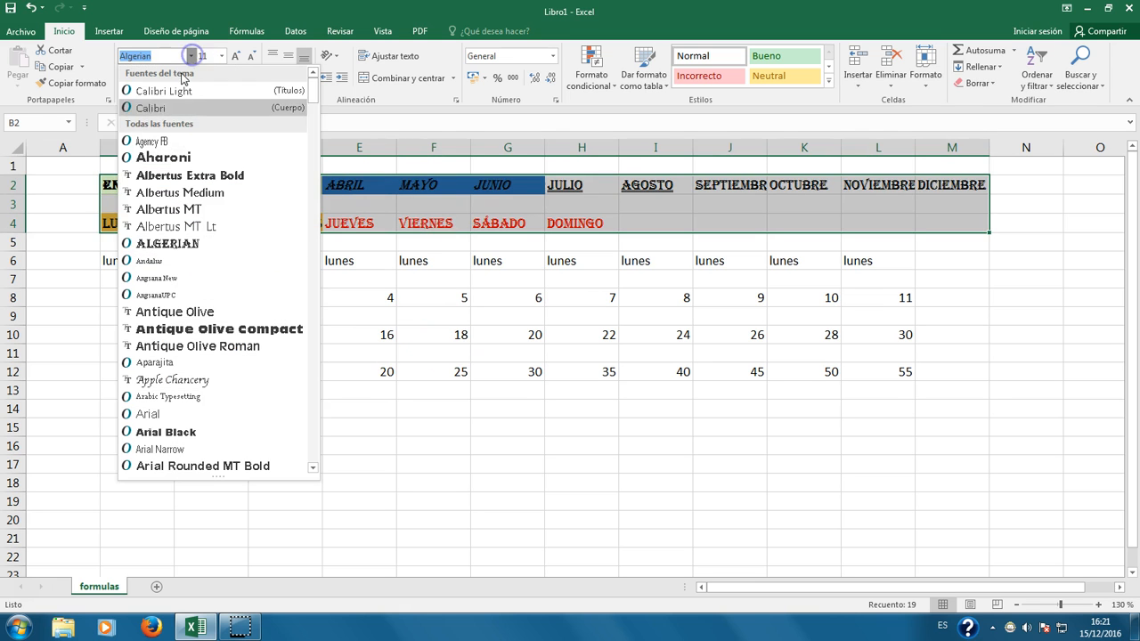
left_click(170, 104)
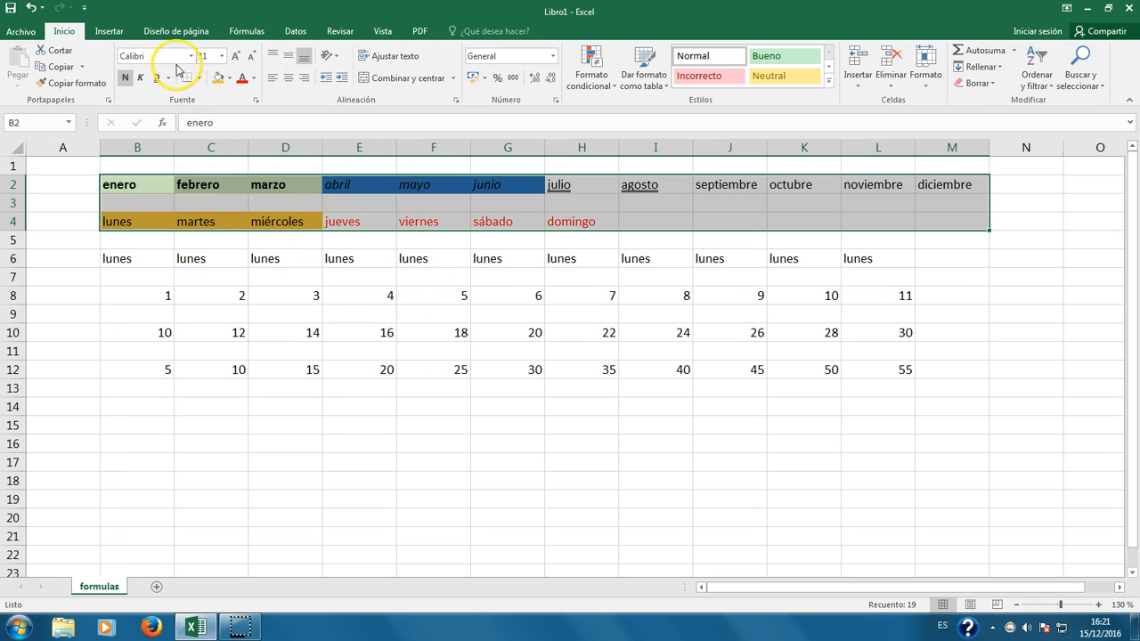
left_click(223, 56)
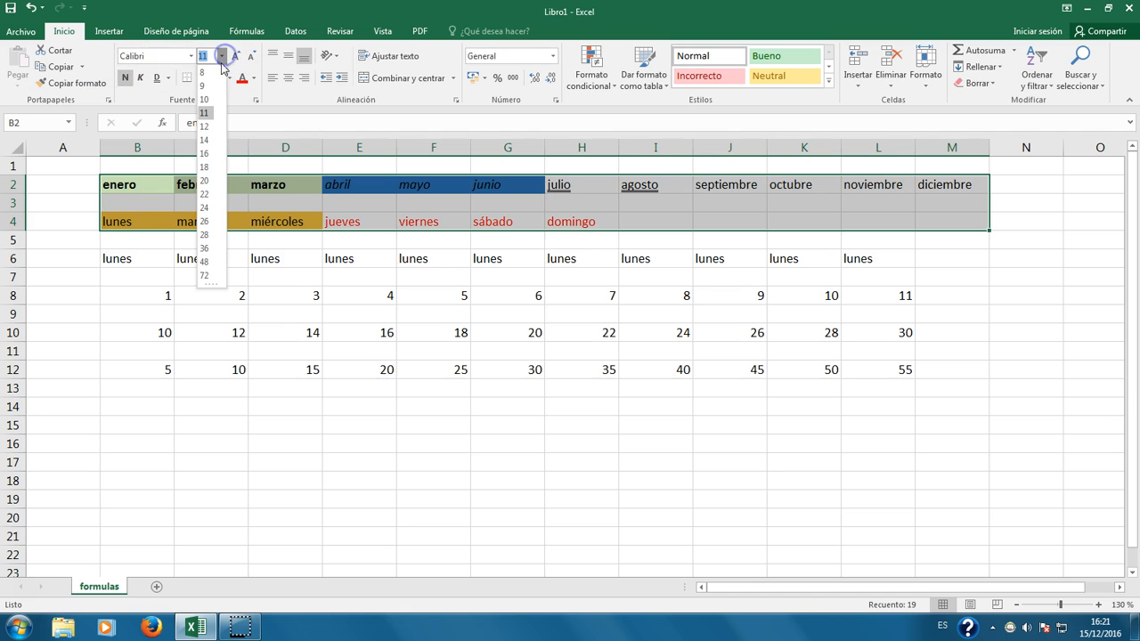
left_click(206, 208)
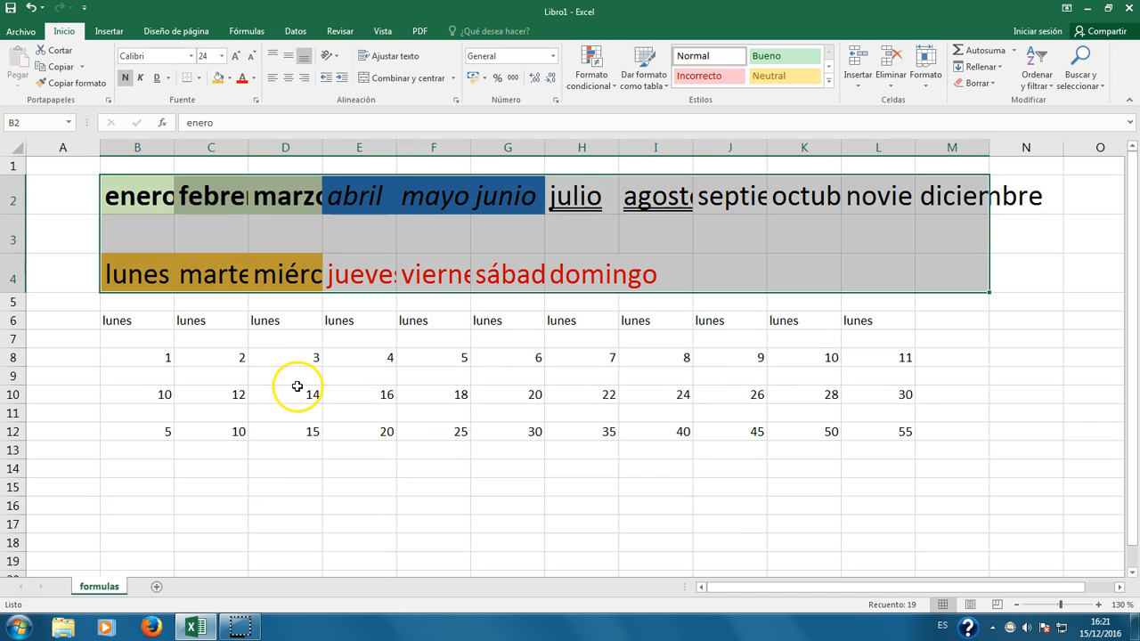
left_click(296, 383)
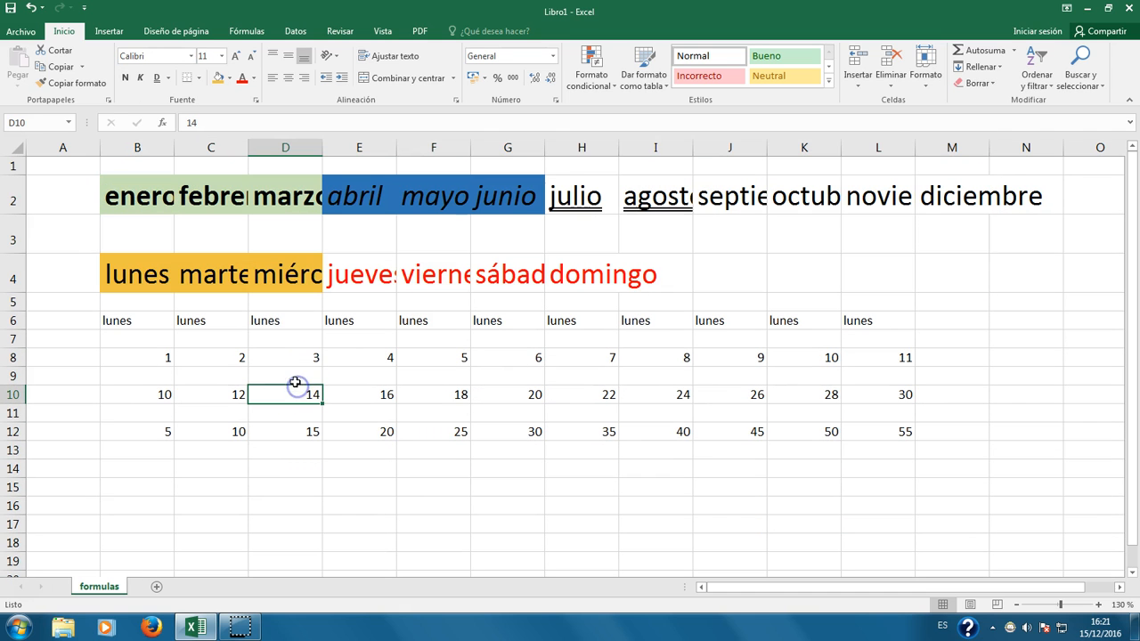
Step: Auto-fit column C so febrero fits fully
left_click(138, 195)
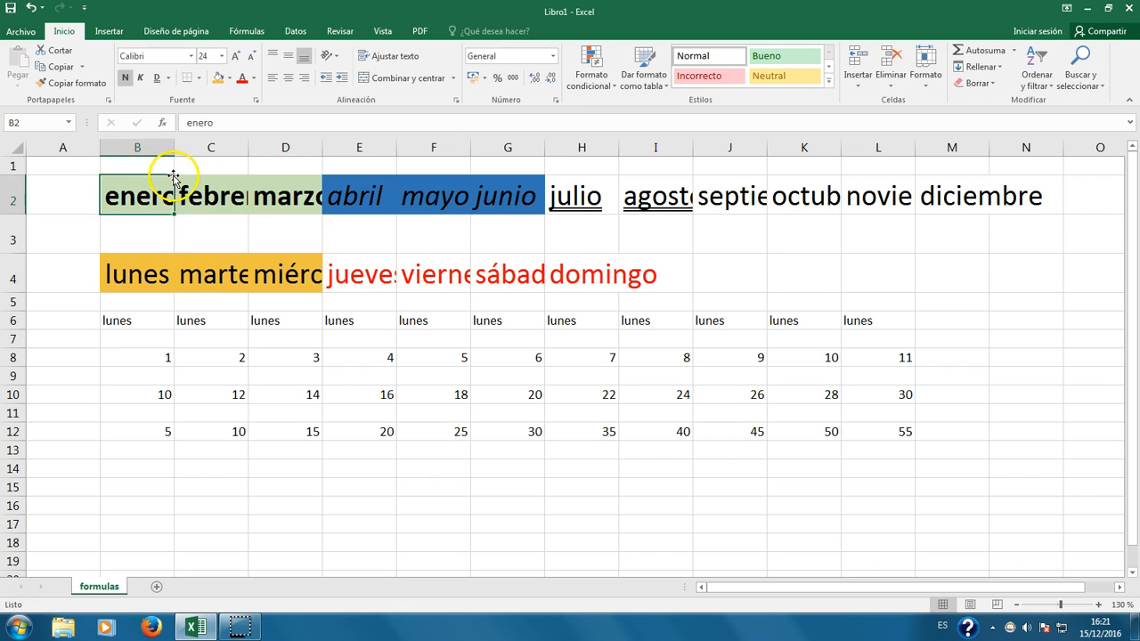
left_click(242, 284)
left_click(233, 371)
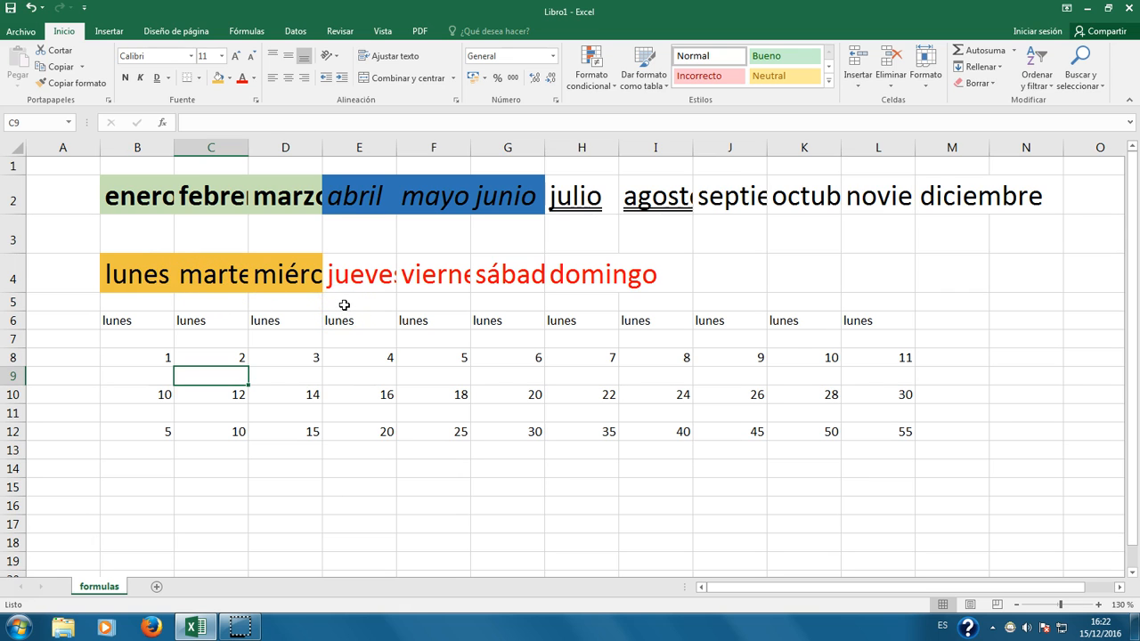
left_click(222, 277)
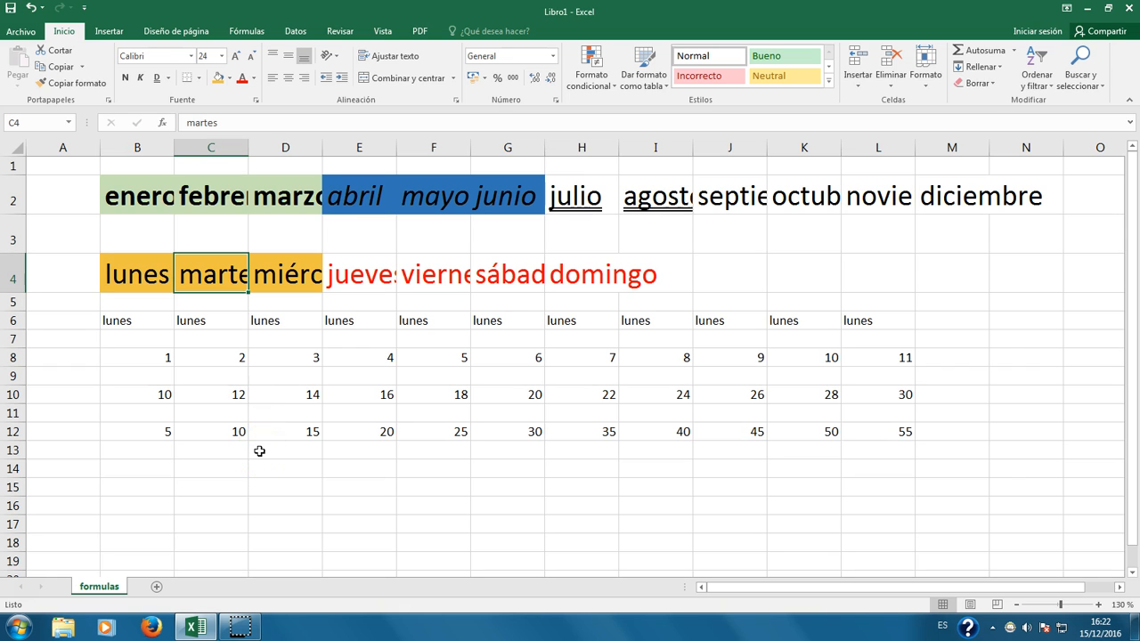
left_click(215, 204)
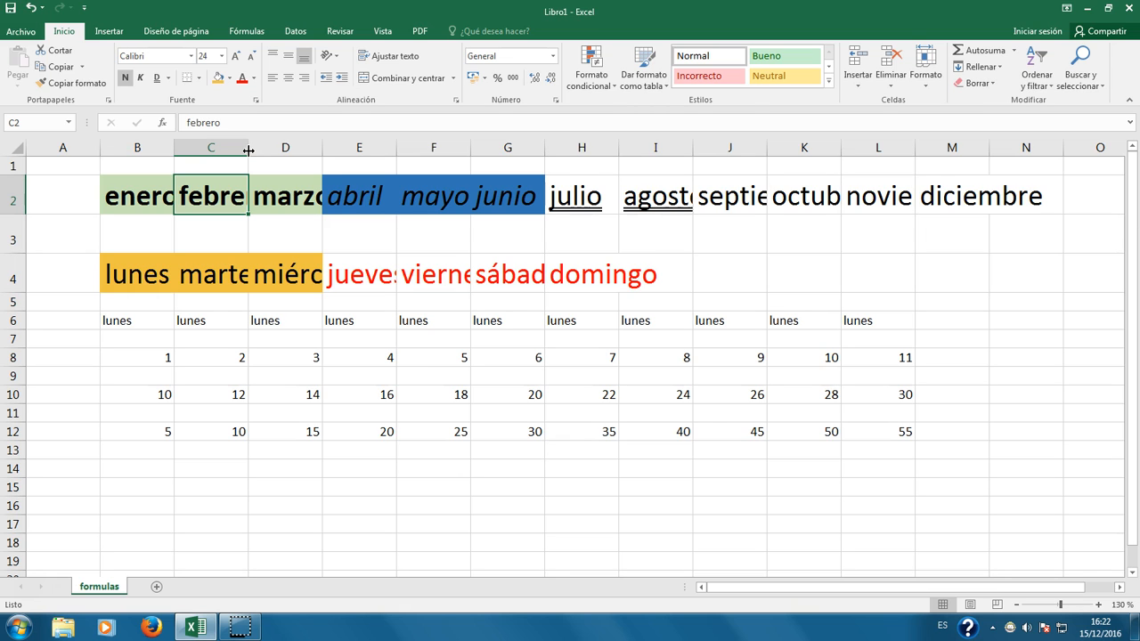
mouse_move(248, 150)
left_mouse_down()
mouse_move(372, 145)
mouse_move(247, 151)
left_mouse_up()
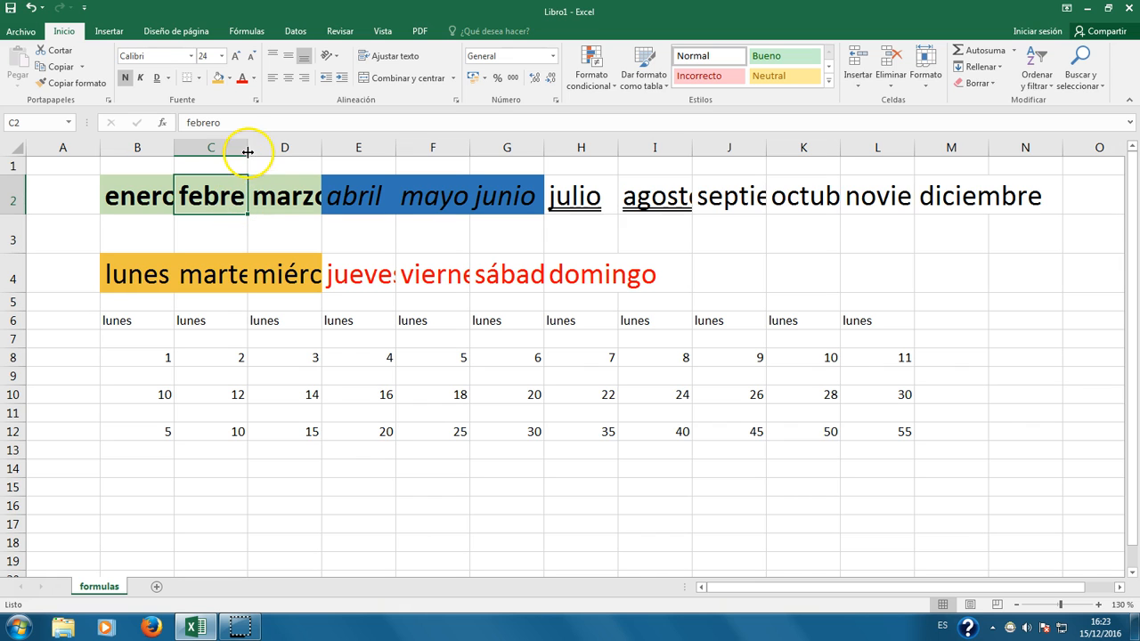
left_click(237, 201)
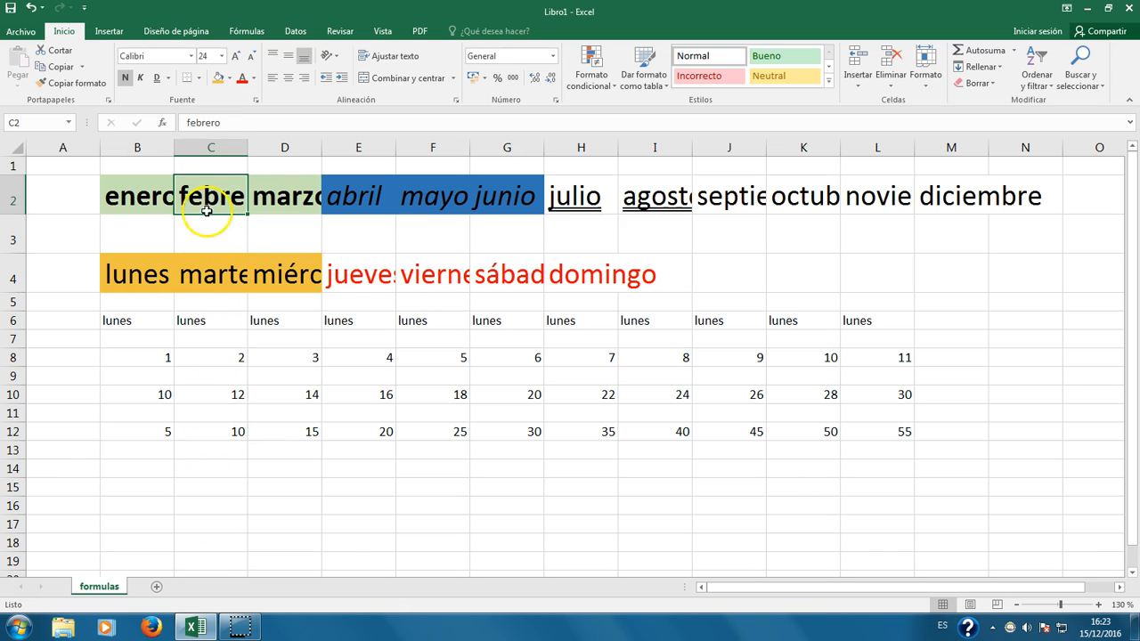
double_click(247, 148)
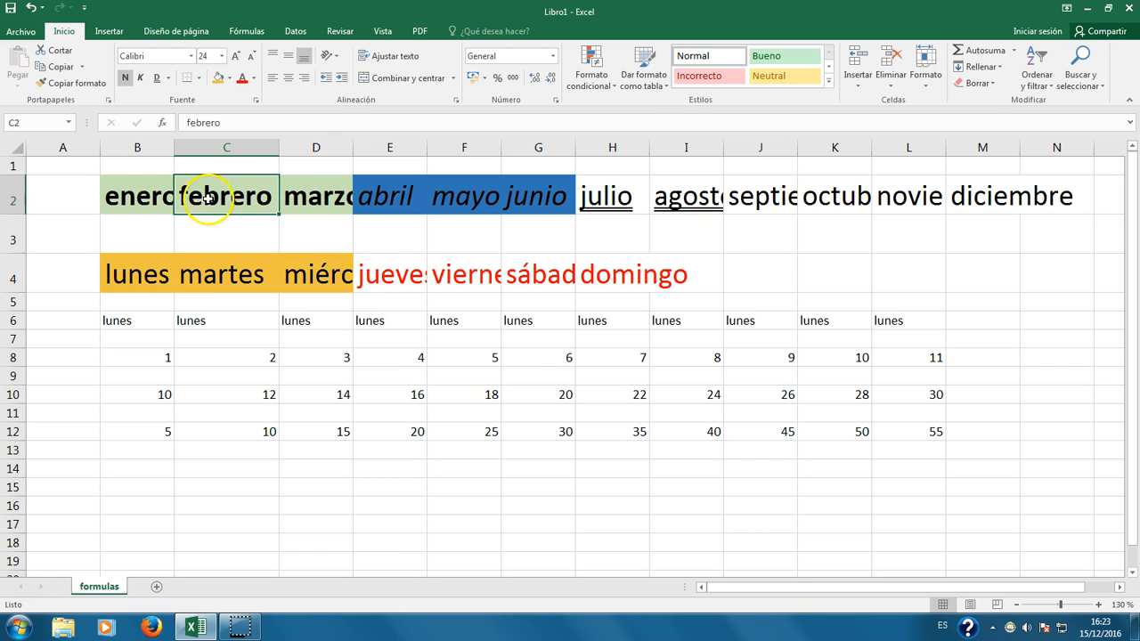
Step: Auto-fit columns B through N, then delete all their cell contents
left_click_drag(137, 145, 1040, 176)
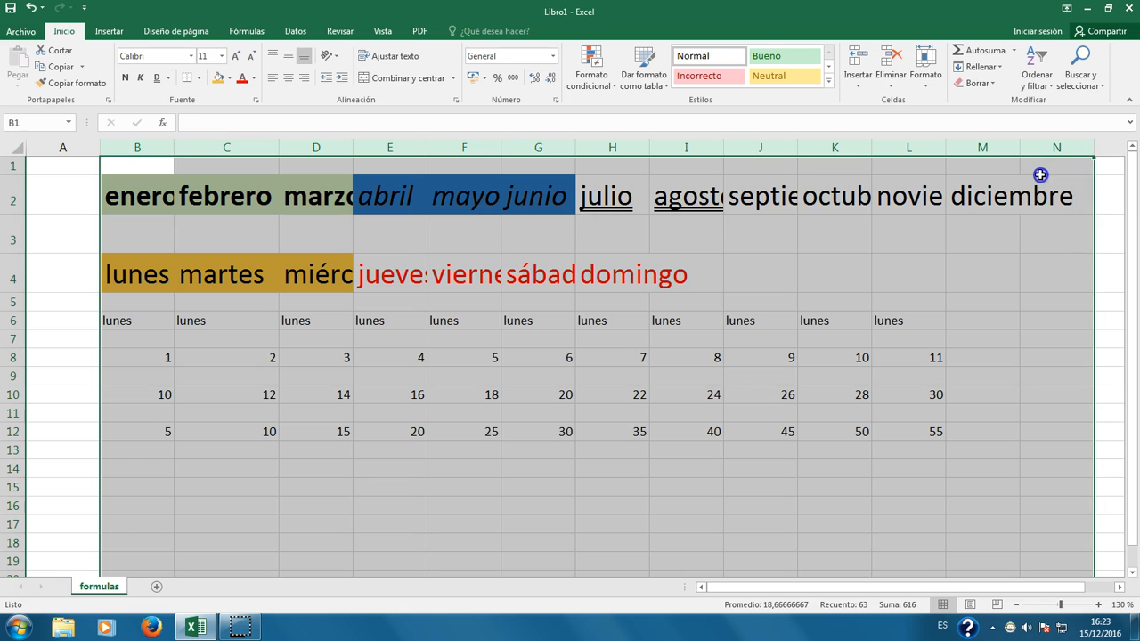
double_click(797, 147)
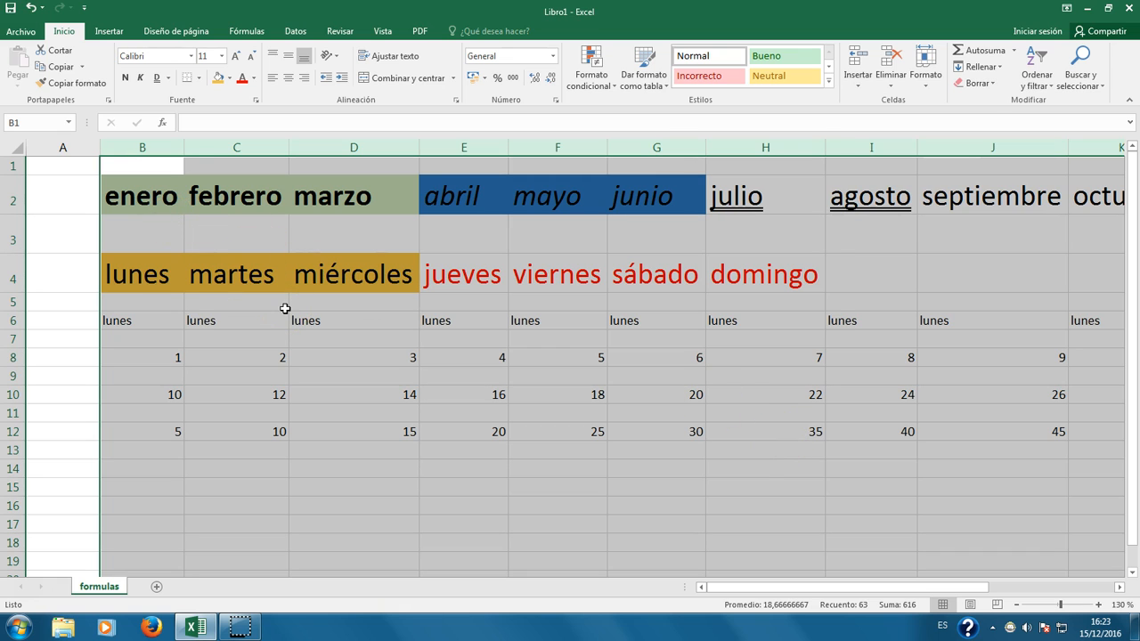
key("Delete")
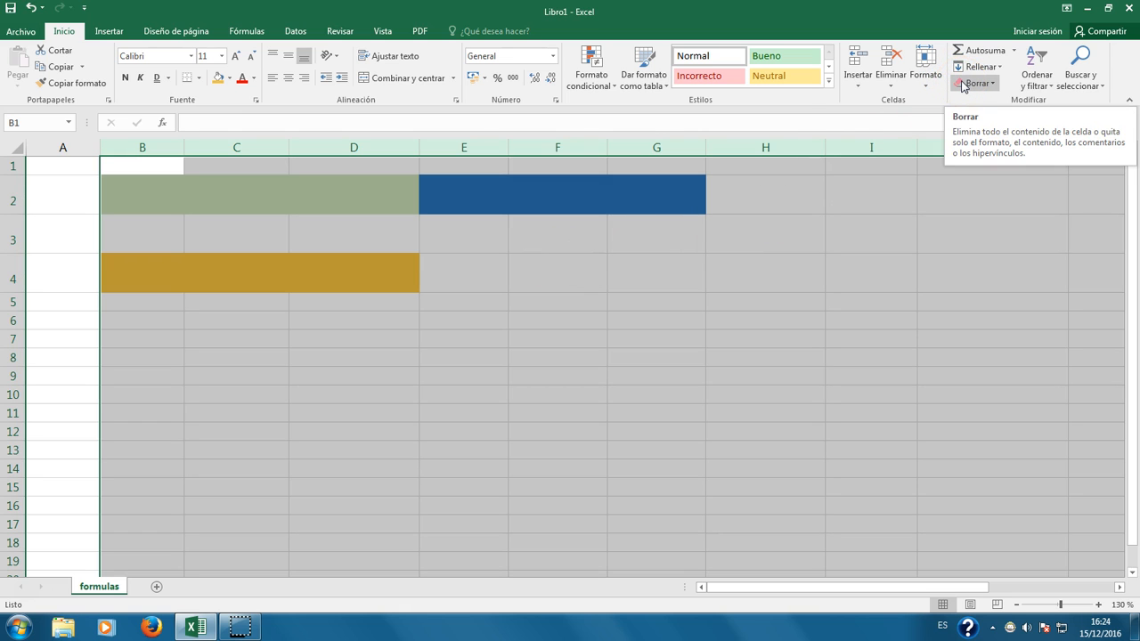
Step: Apply Borrar todo to the selected columns to wipe the remaining coloured fills
left_click(992, 84)
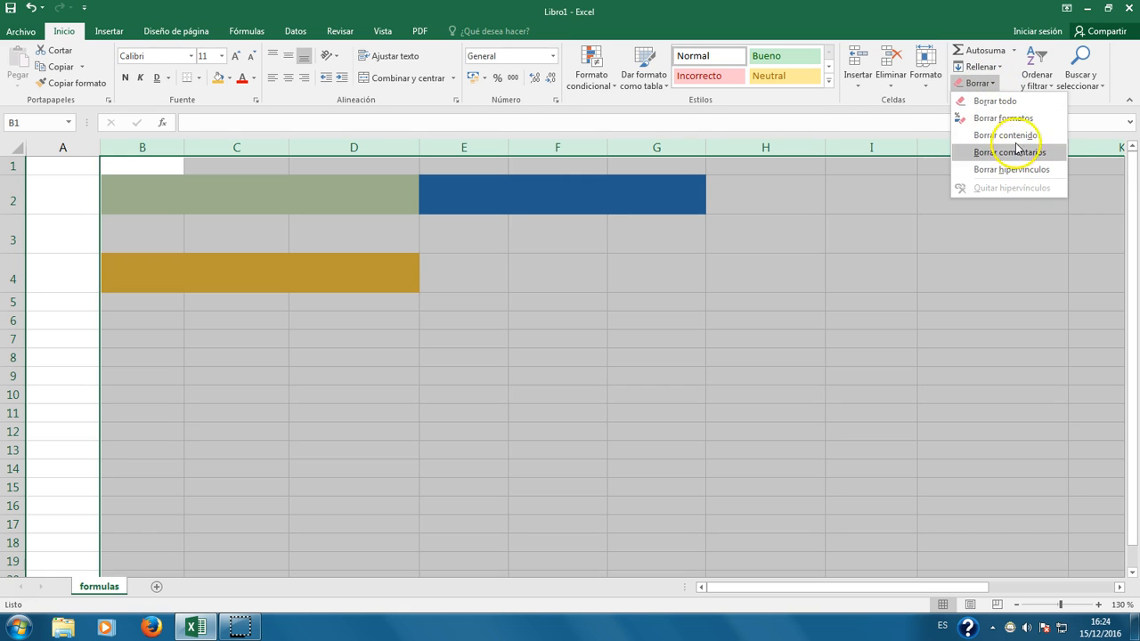
left_click(986, 101)
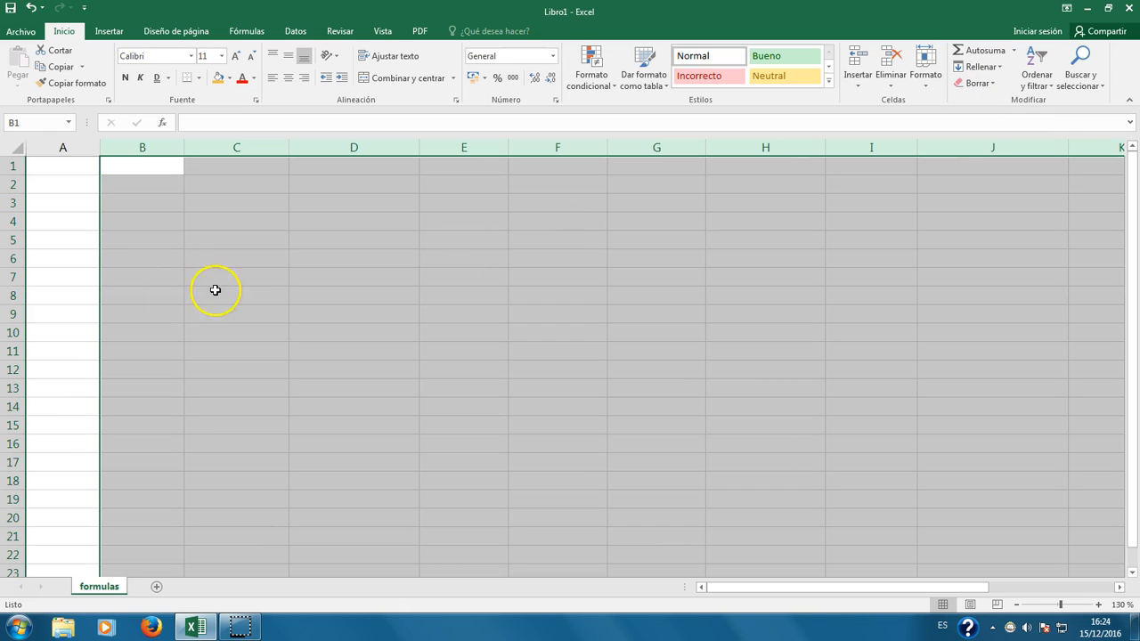
left_click(981, 85)
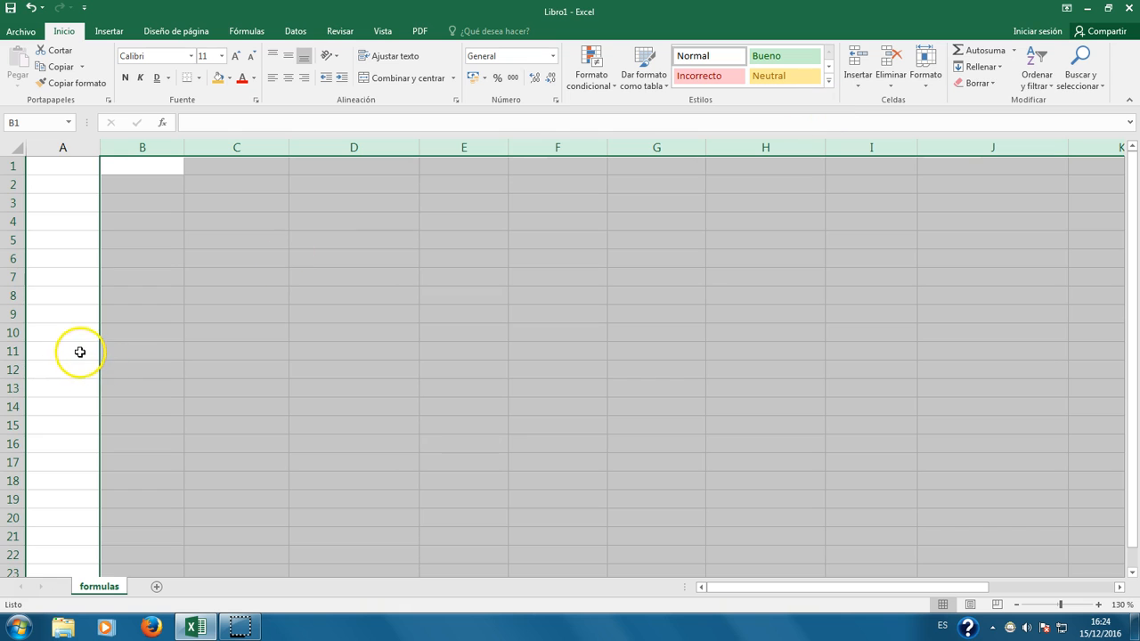
left_click(231, 294)
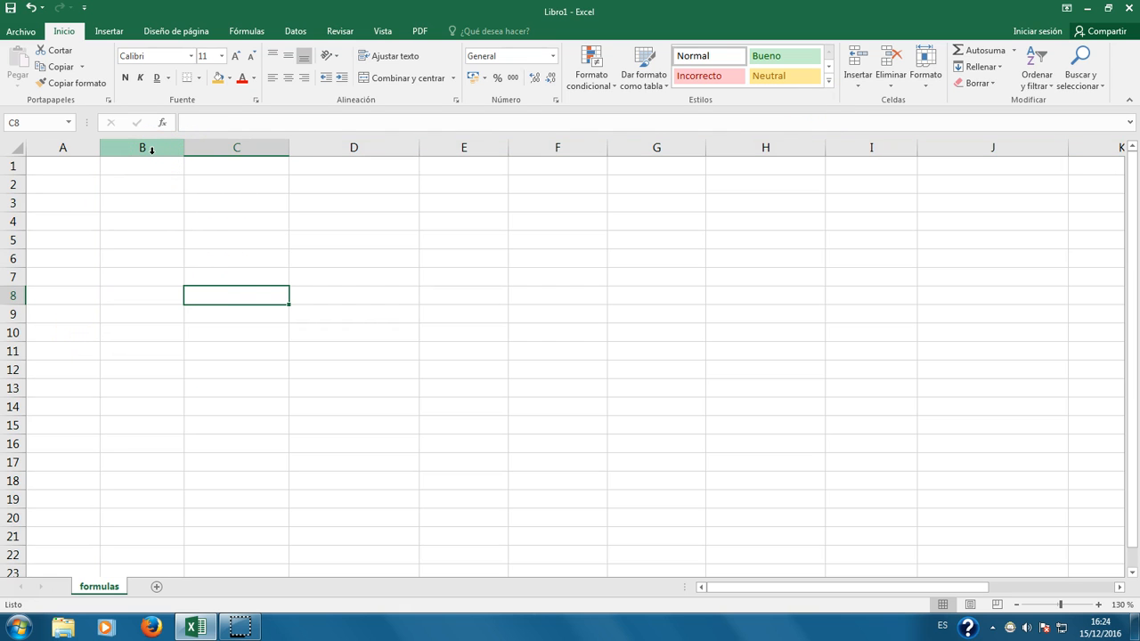
Step: Narrow columns B–I to width 5 and raise rows 1–12 to height 30
left_click_drag(151, 149, 876, 181)
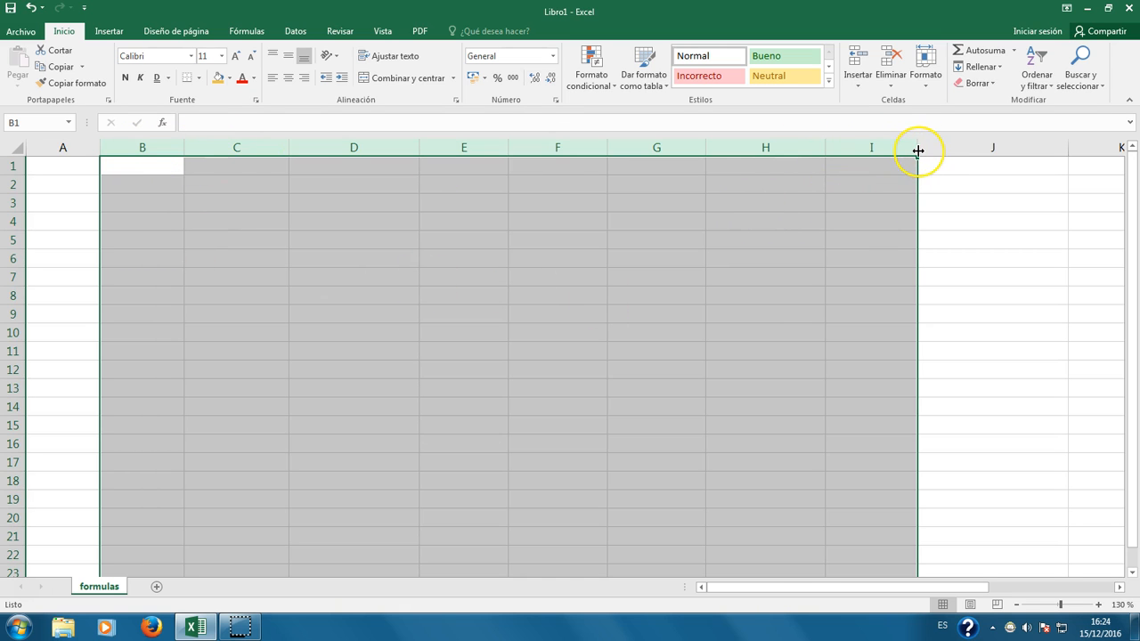
left_click_drag(917, 151, 863, 140)
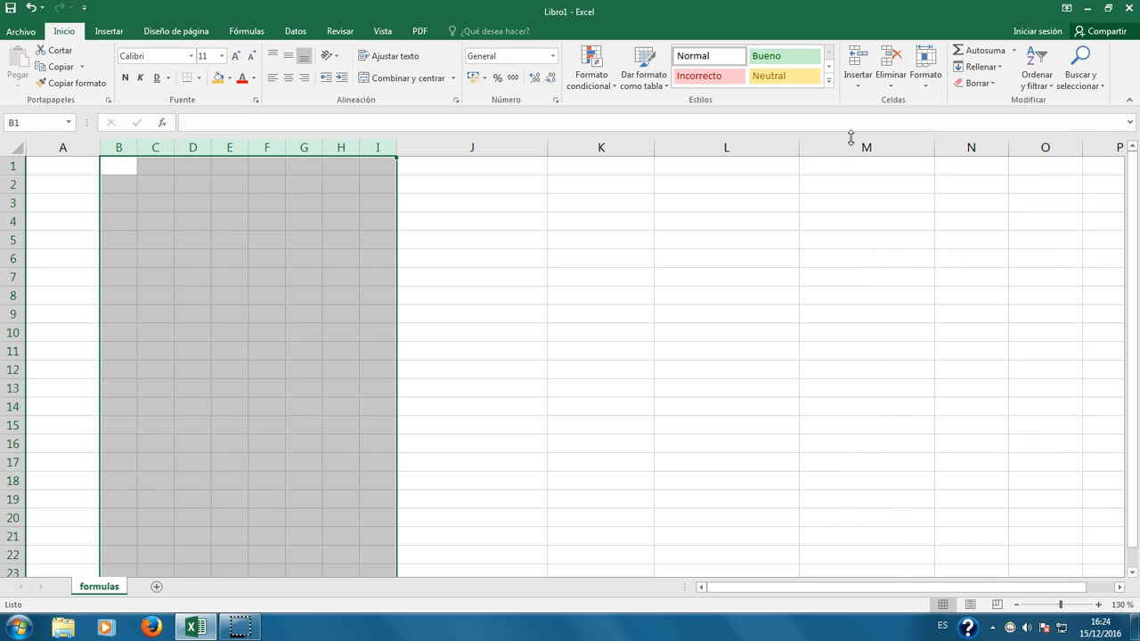
left_click_drag(137, 148, 175, 147)
left_click_drag(10, 166, 6, 378)
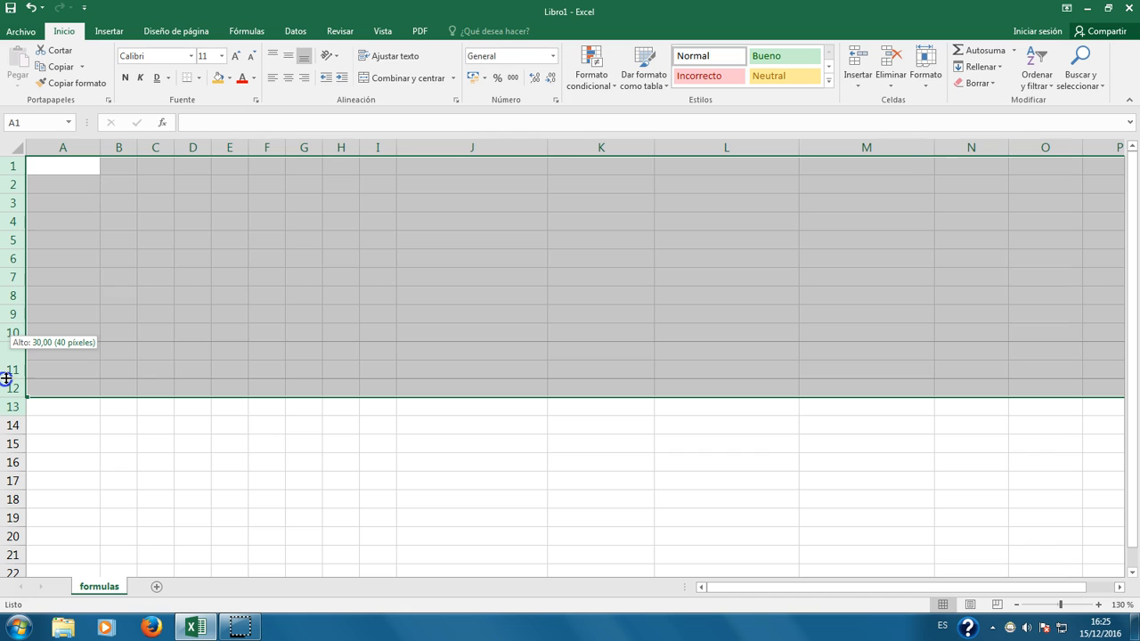
left_click_drag(6, 379, 7, 378)
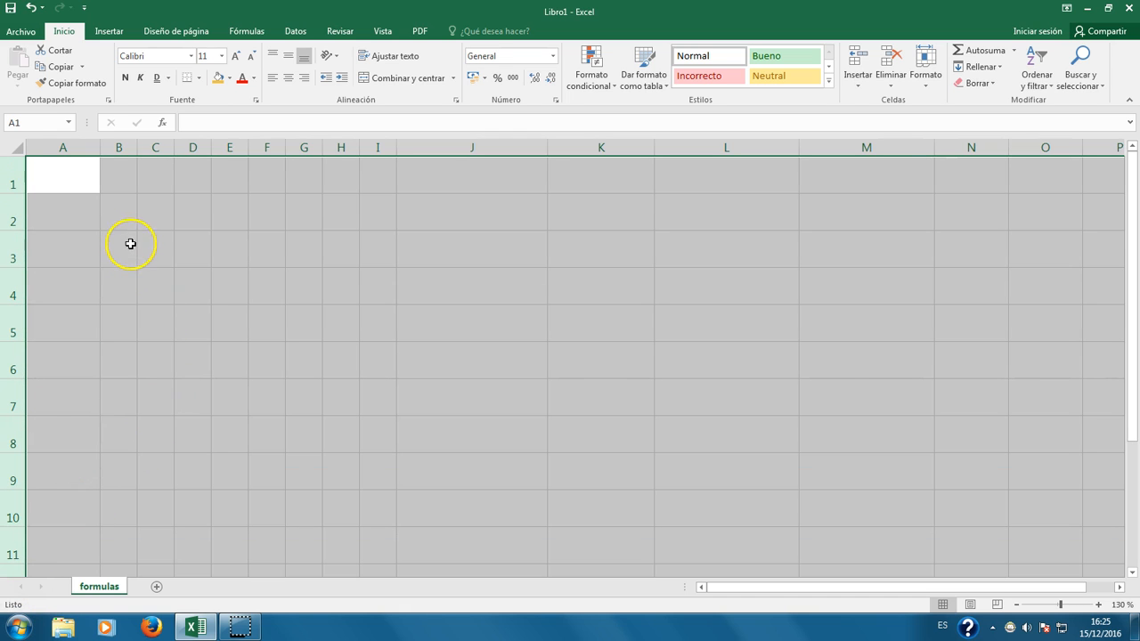
left_click(212, 326)
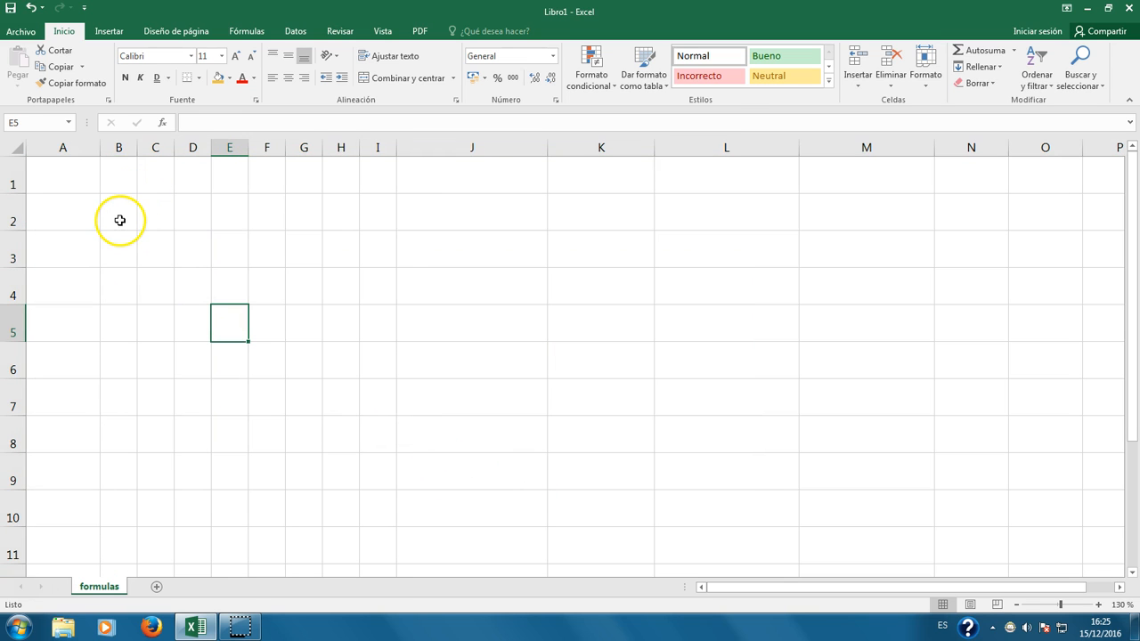
left_click(221, 56)
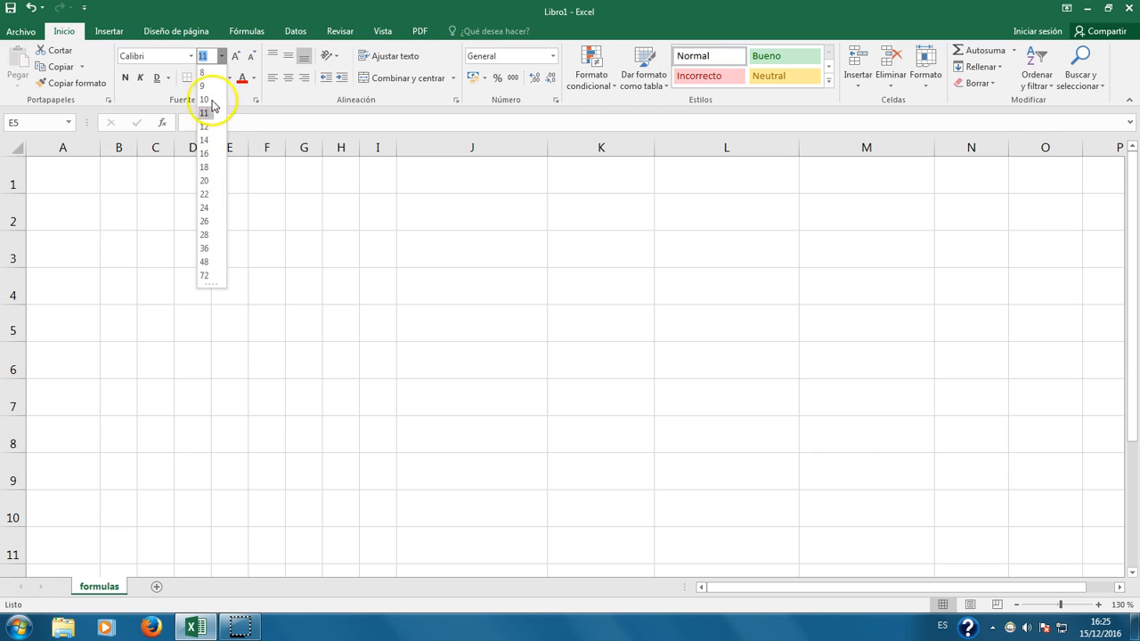
left_click(212, 57)
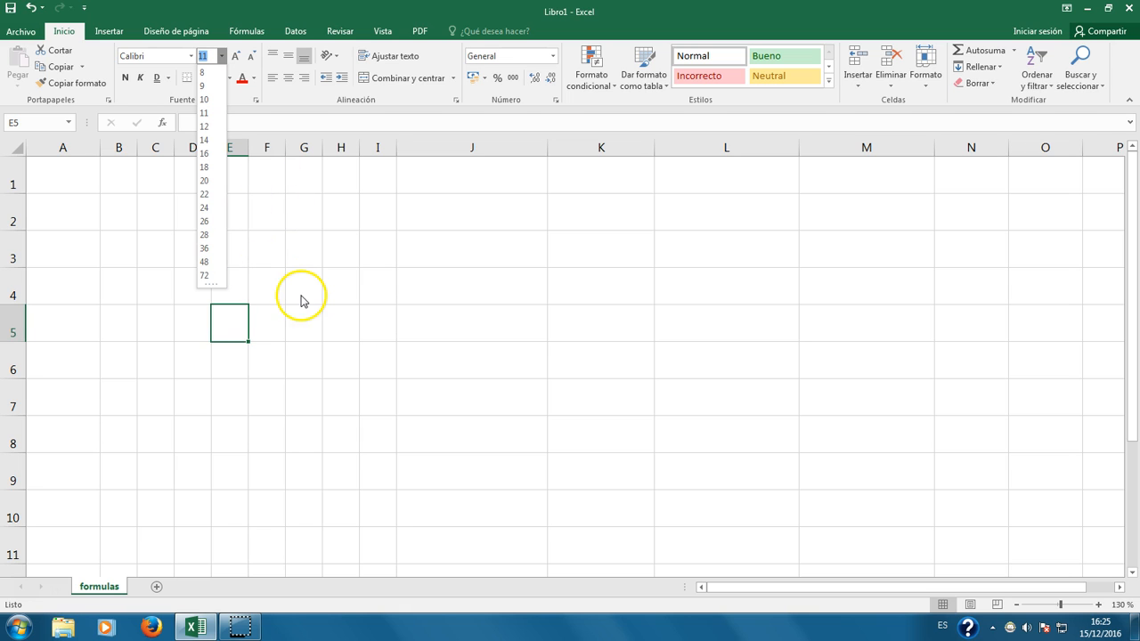
left_click(299, 294)
left_click(233, 56)
left_click(250, 56)
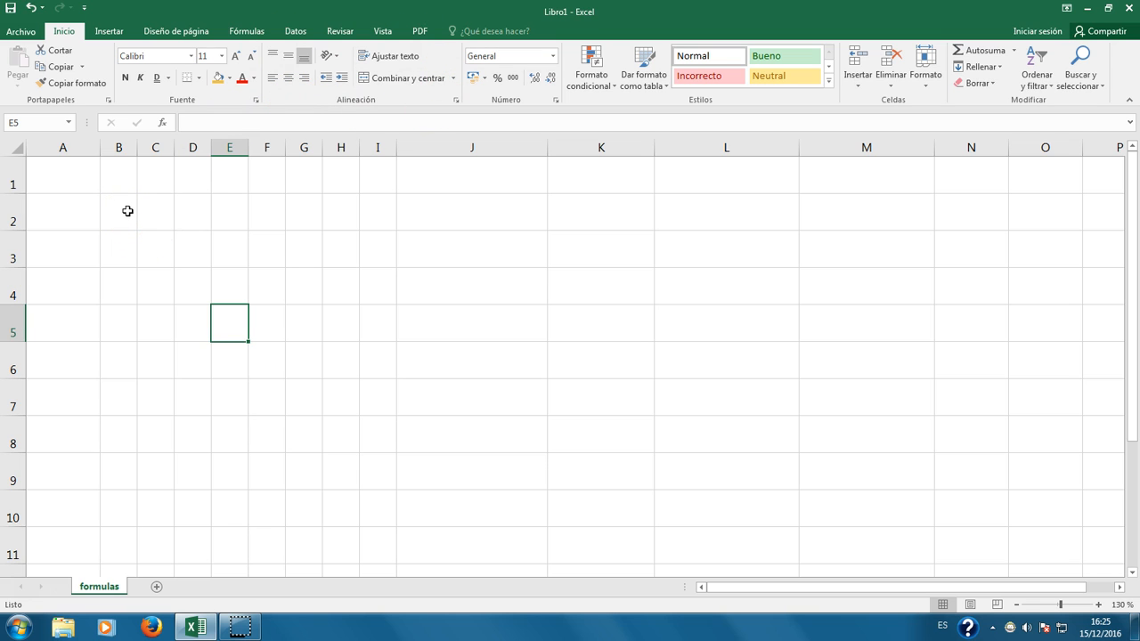
left_click(198, 79)
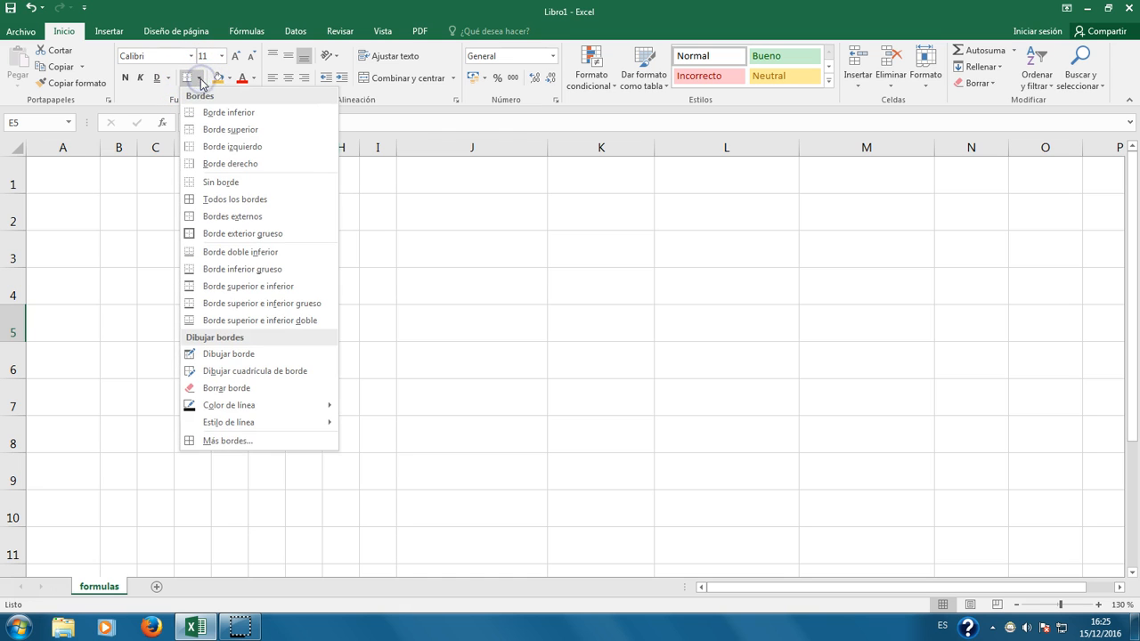
left_click(199, 80)
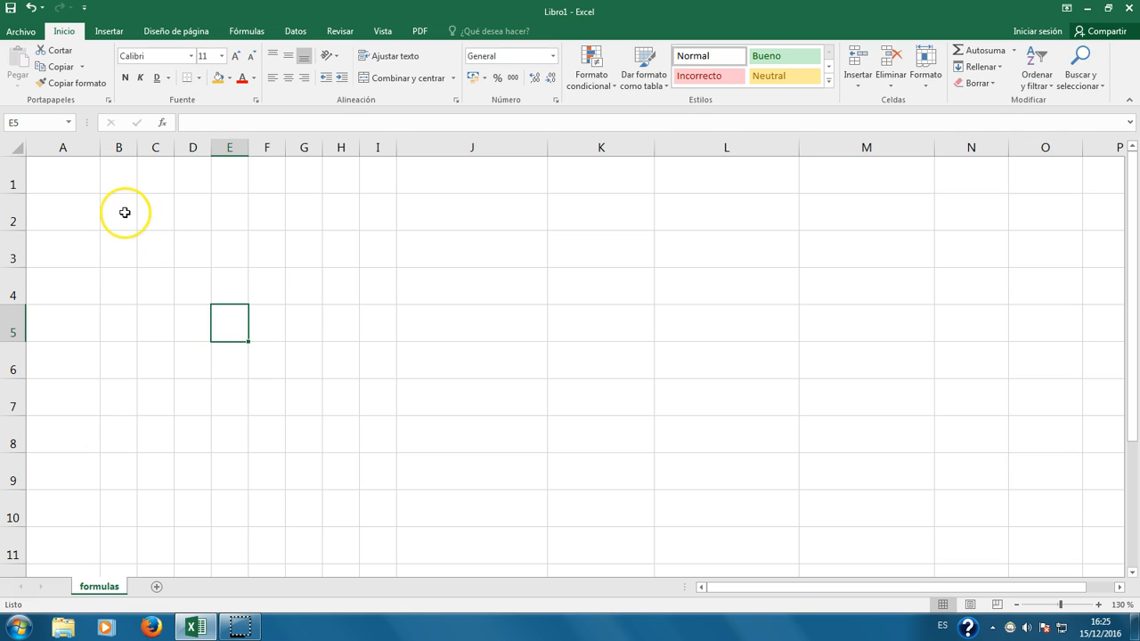
left_click_drag(124, 212, 378, 402)
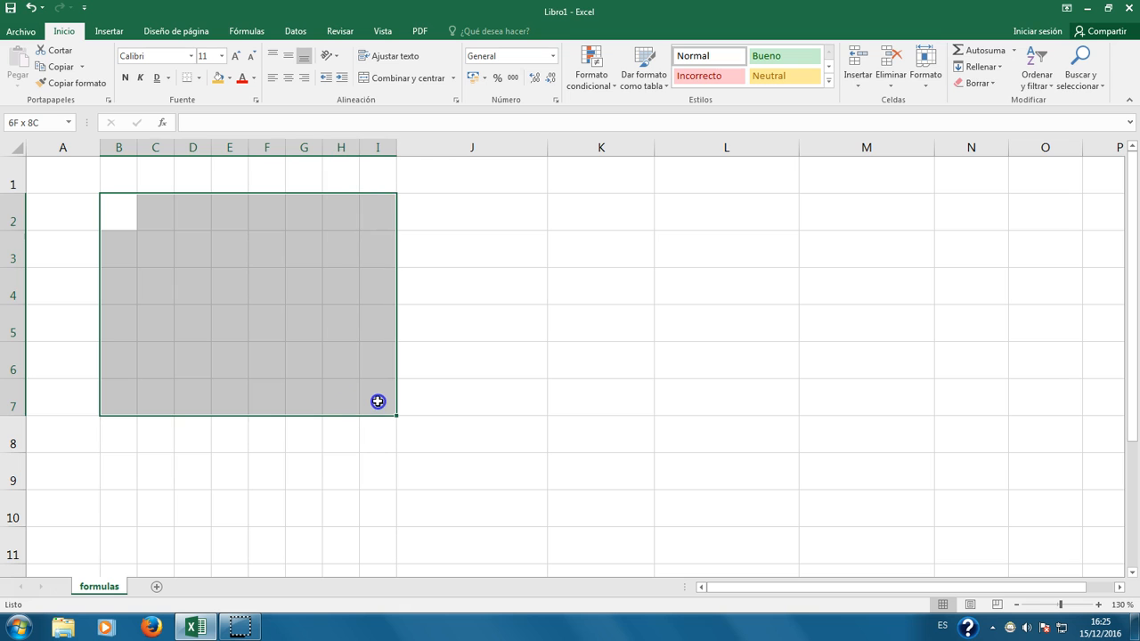
left_click(200, 79)
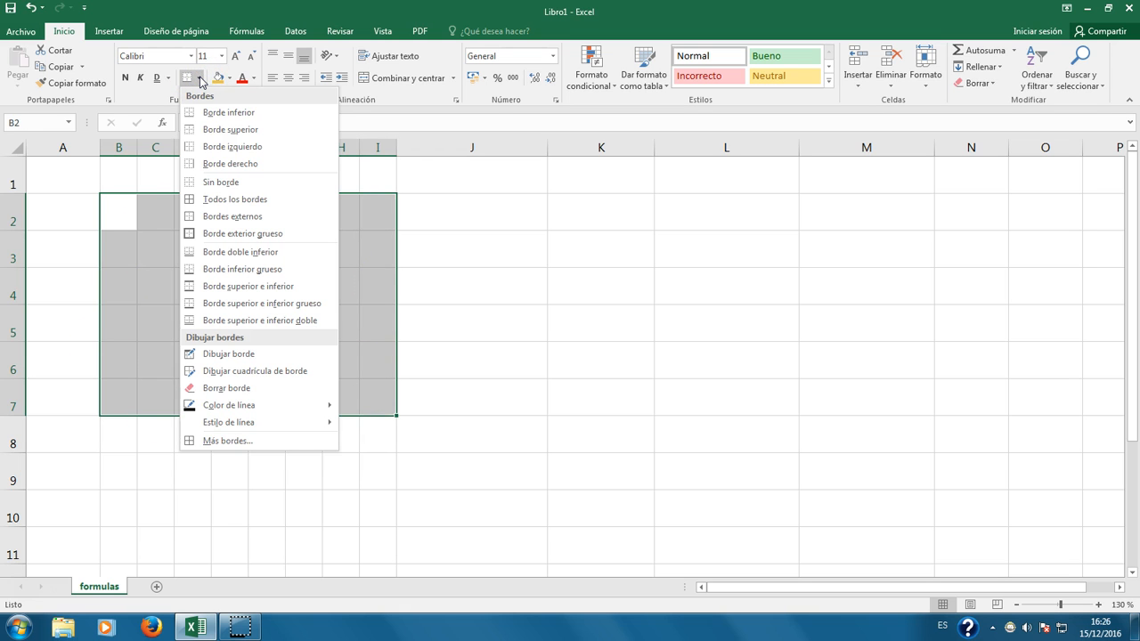
left_click(248, 113)
left_click(455, 331)
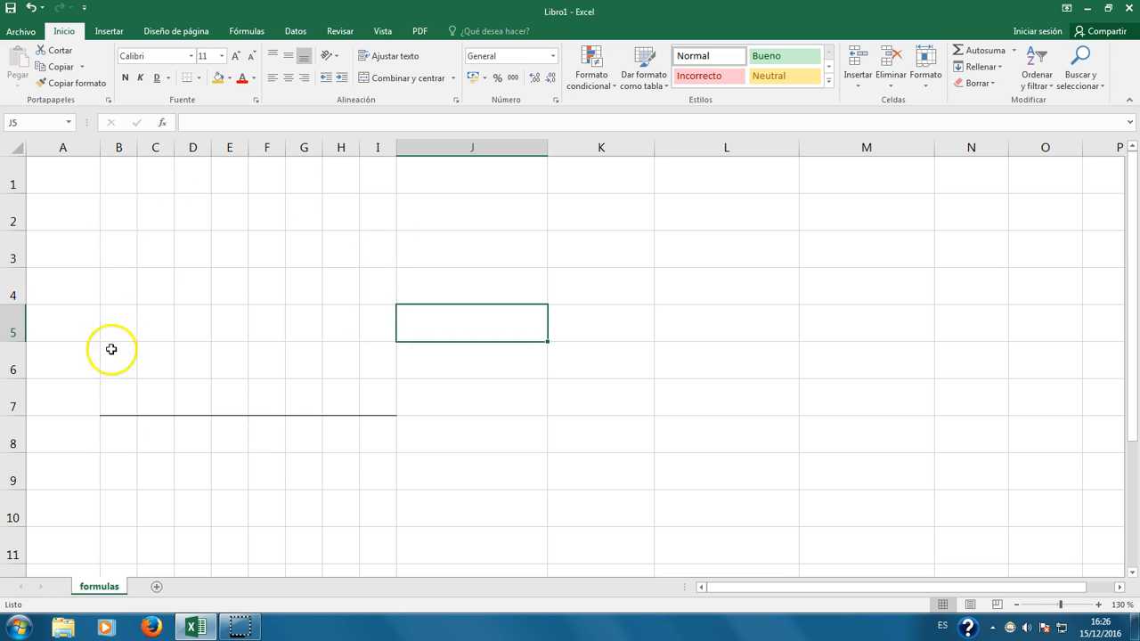
left_click(229, 285)
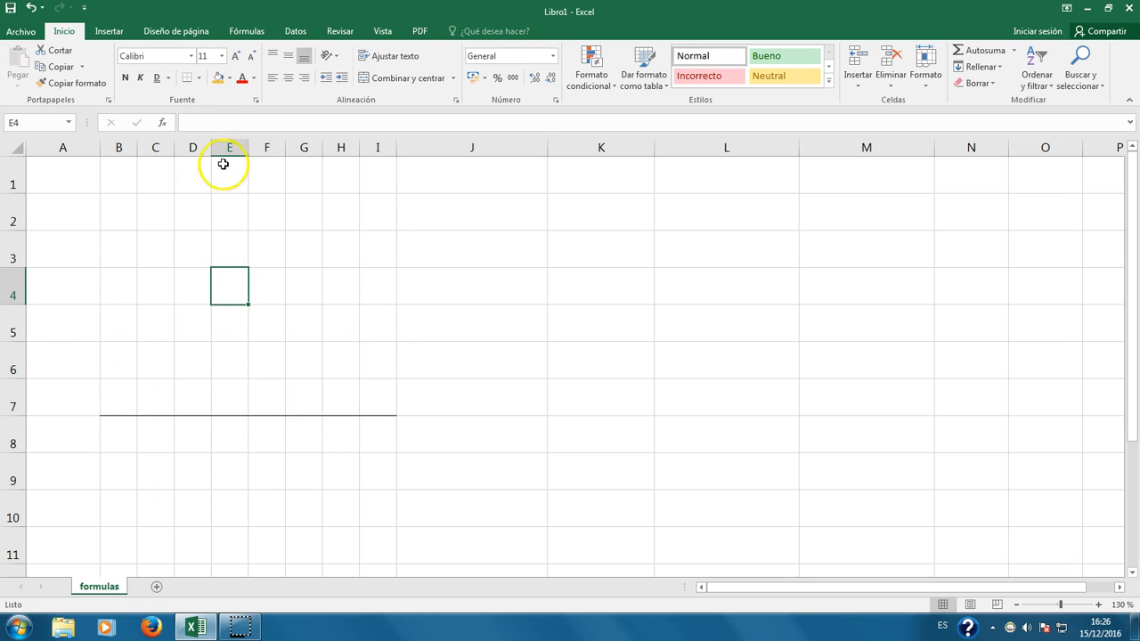
left_click(184, 79)
left_click(329, 312)
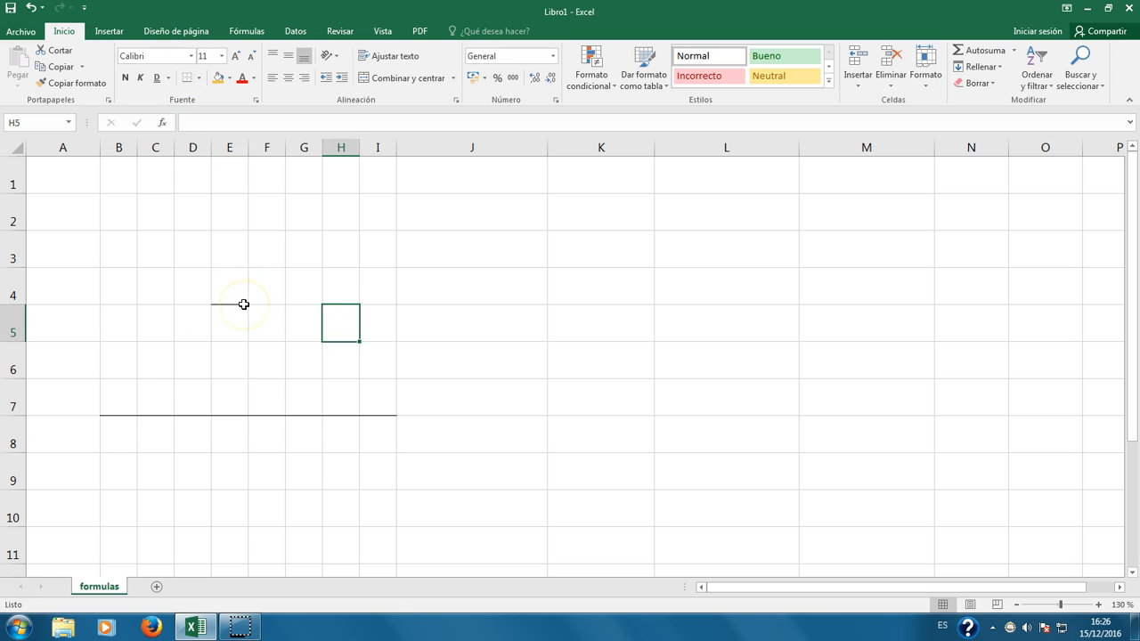
left_click_drag(133, 222, 379, 398)
left_click(198, 78)
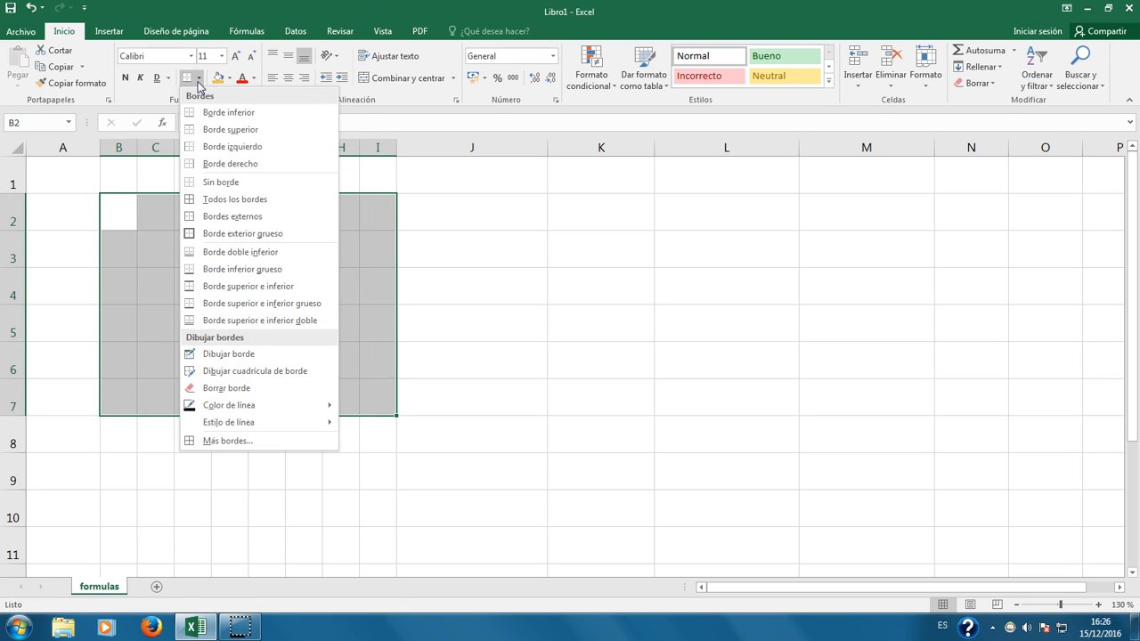
left_click(234, 183)
left_click(236, 328)
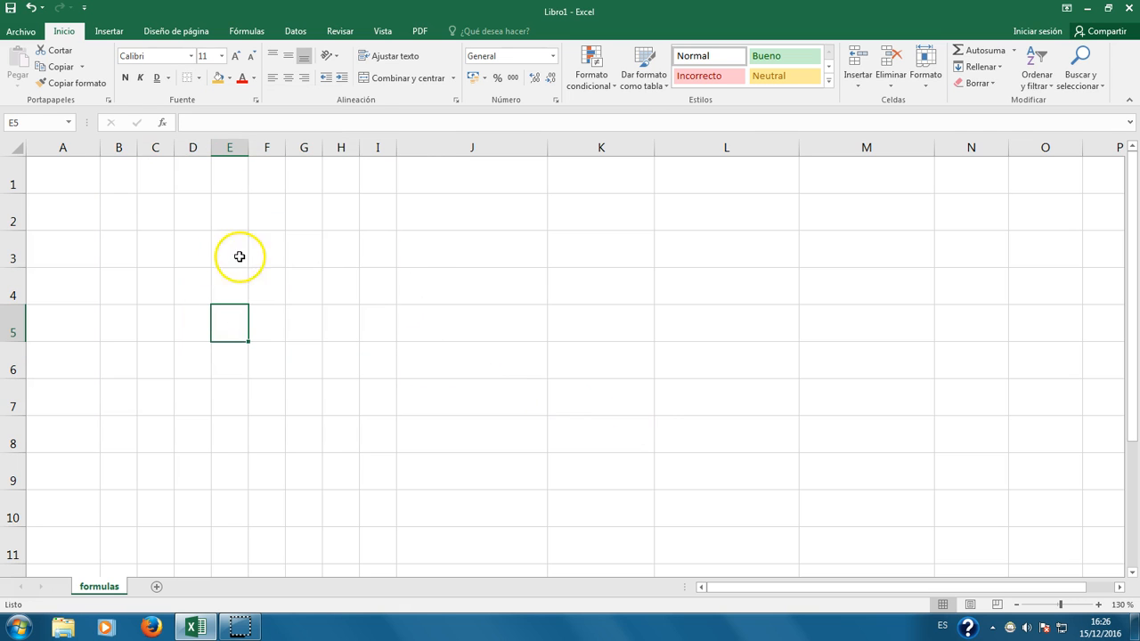
left_click_drag(124, 203, 370, 456)
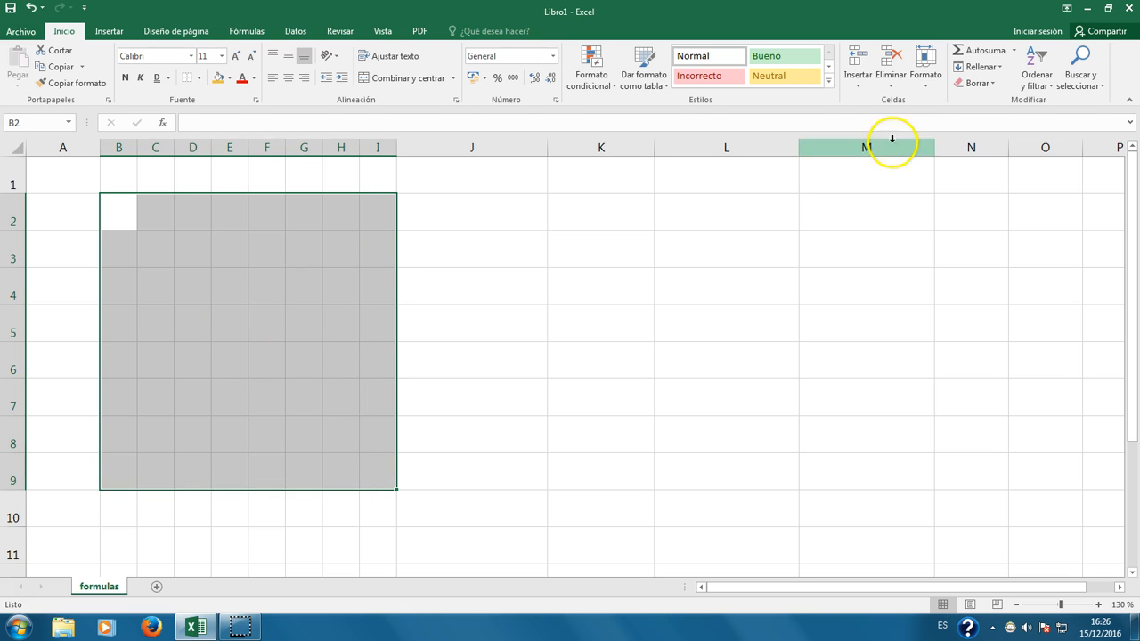
left_click(267, 324)
left_click_drag(116, 209, 379, 472)
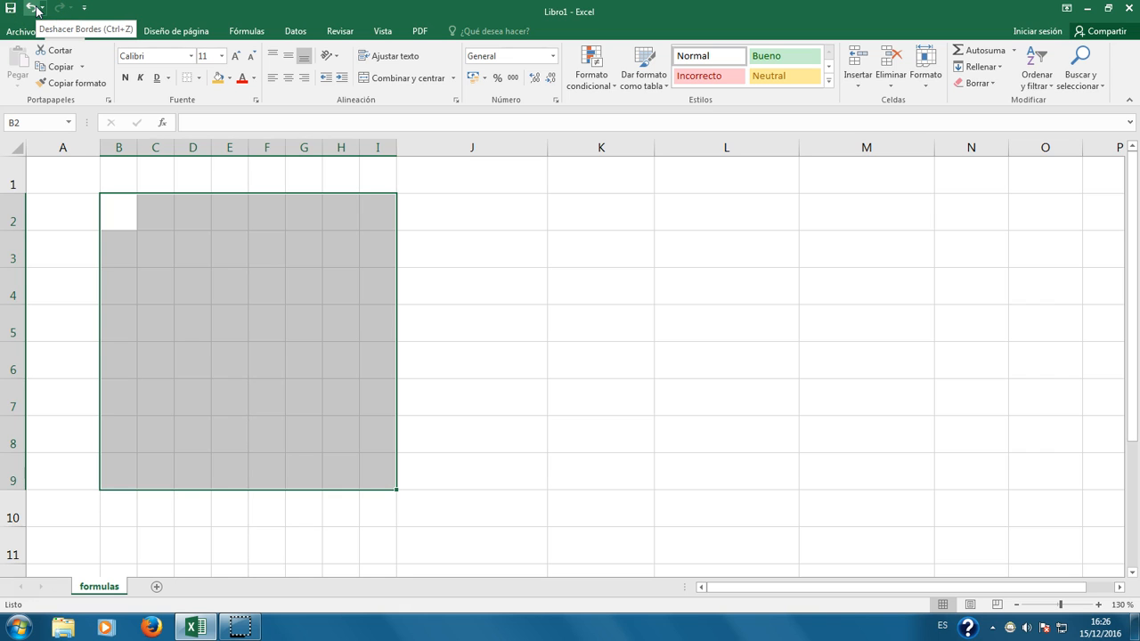
left_click(278, 311)
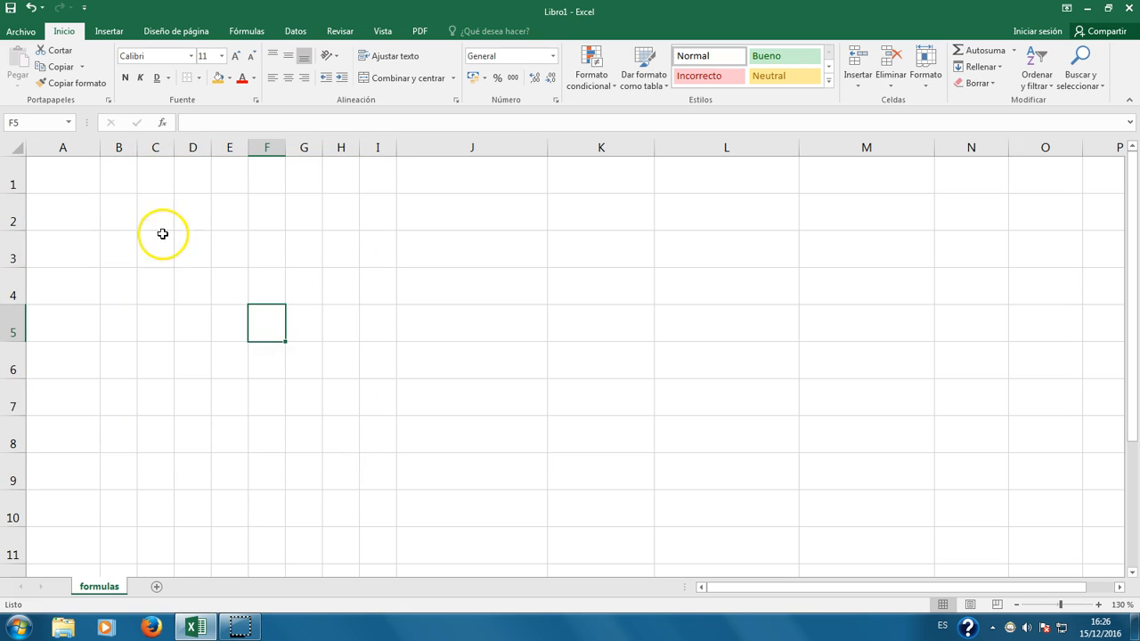
Step: Apply Todos los bordes to B2:I9 to form a full grid
left_click_drag(128, 206, 383, 468)
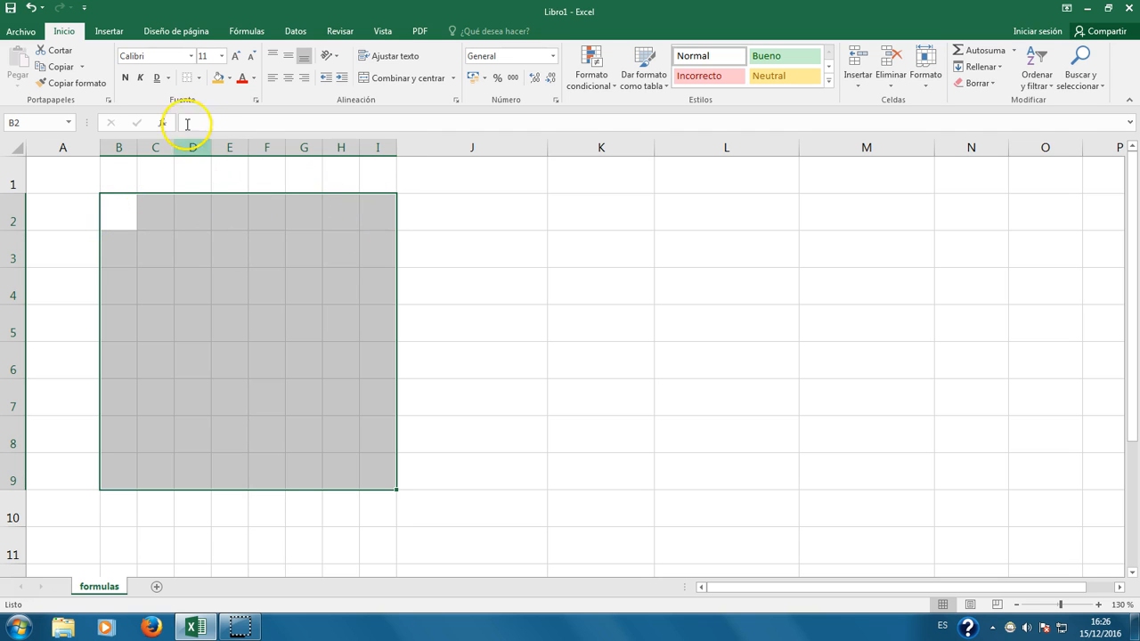
left_click(198, 78)
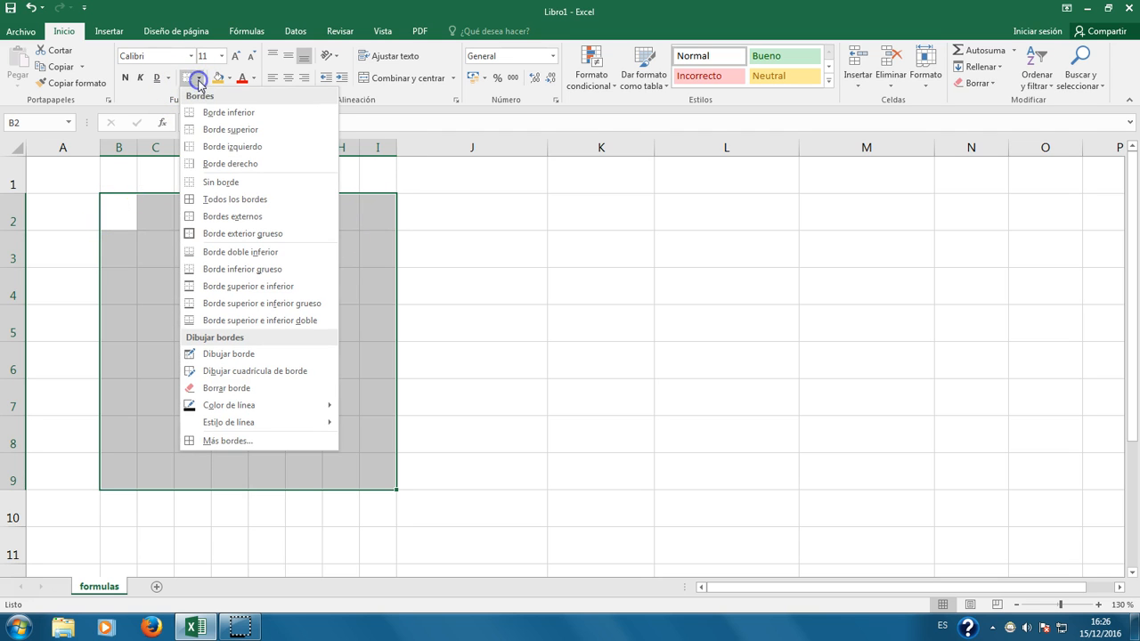
left_click(266, 201)
left_click(600, 362)
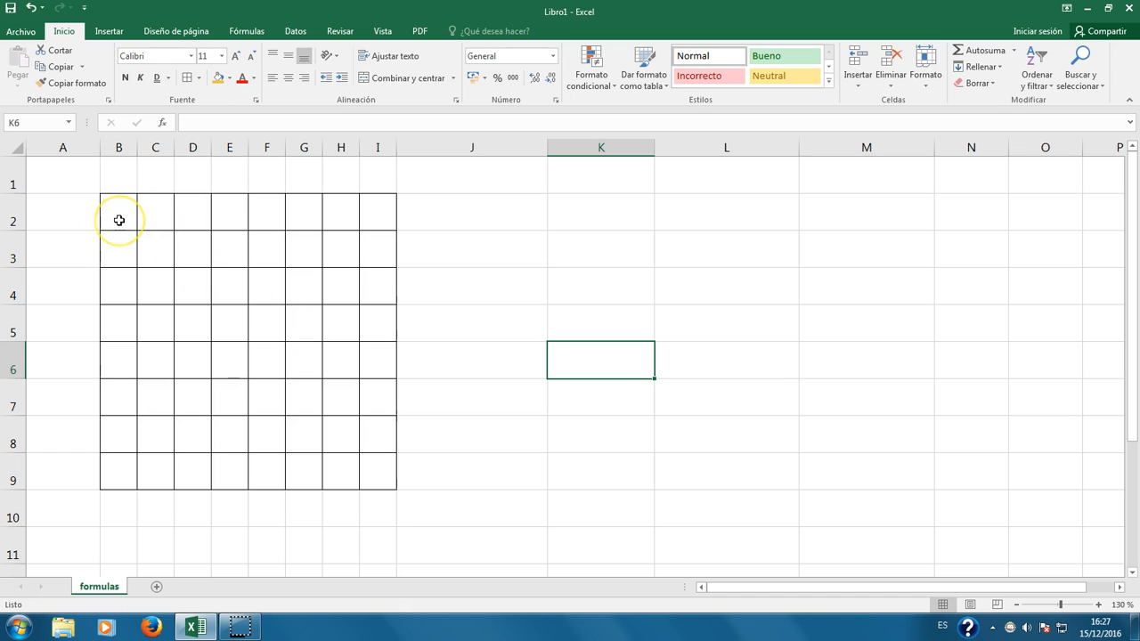
Step: Reselect B2:I9 and bring up Más bordes… for detailed border settings
left_click_drag(118, 220, 364, 486)
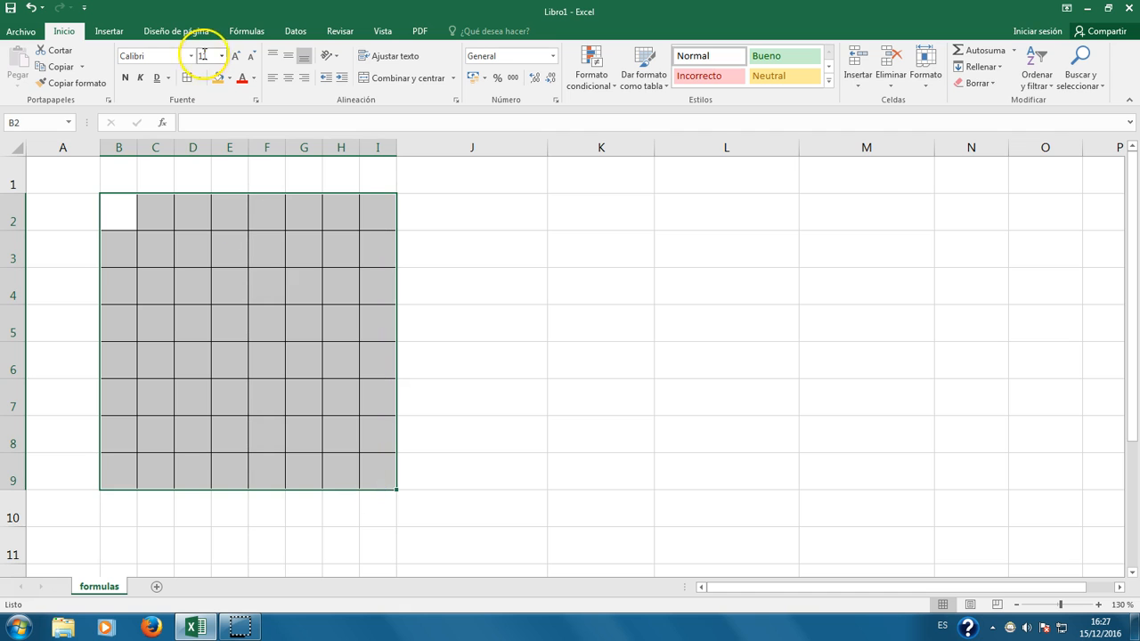
left_click(200, 80)
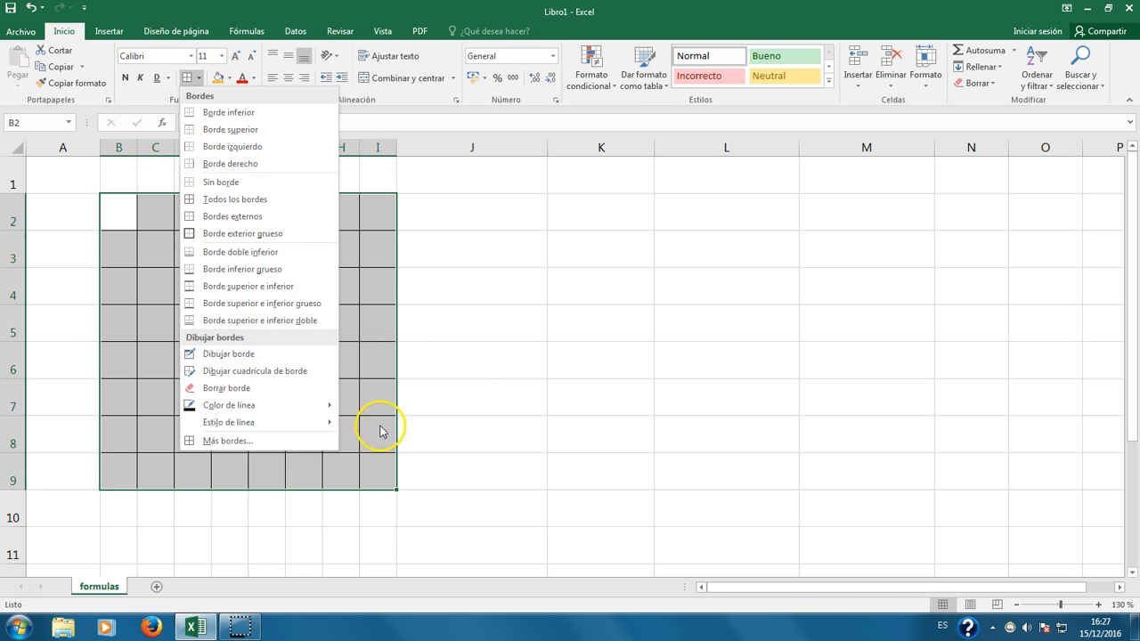
left_click(229, 441)
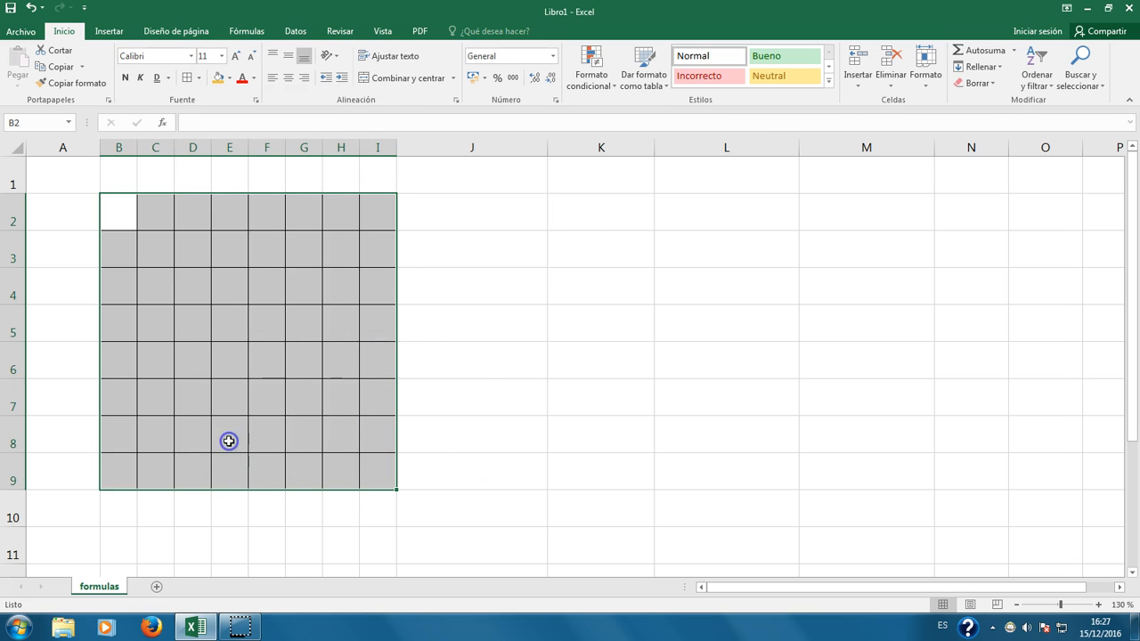
left_click_drag(575, 142, 387, 122)
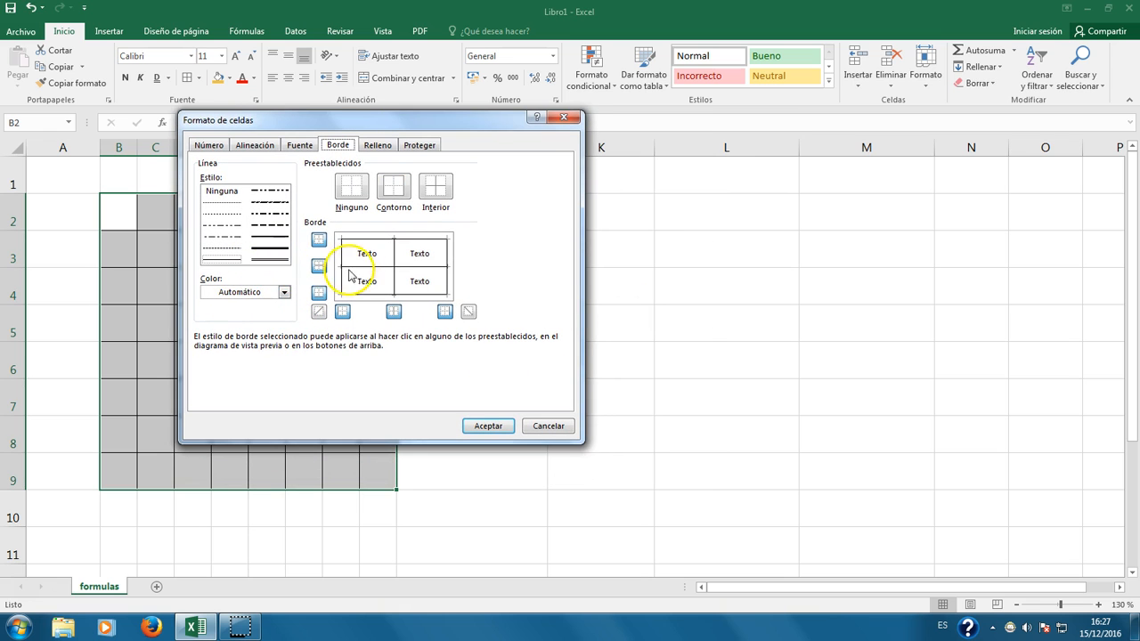
left_click(272, 259)
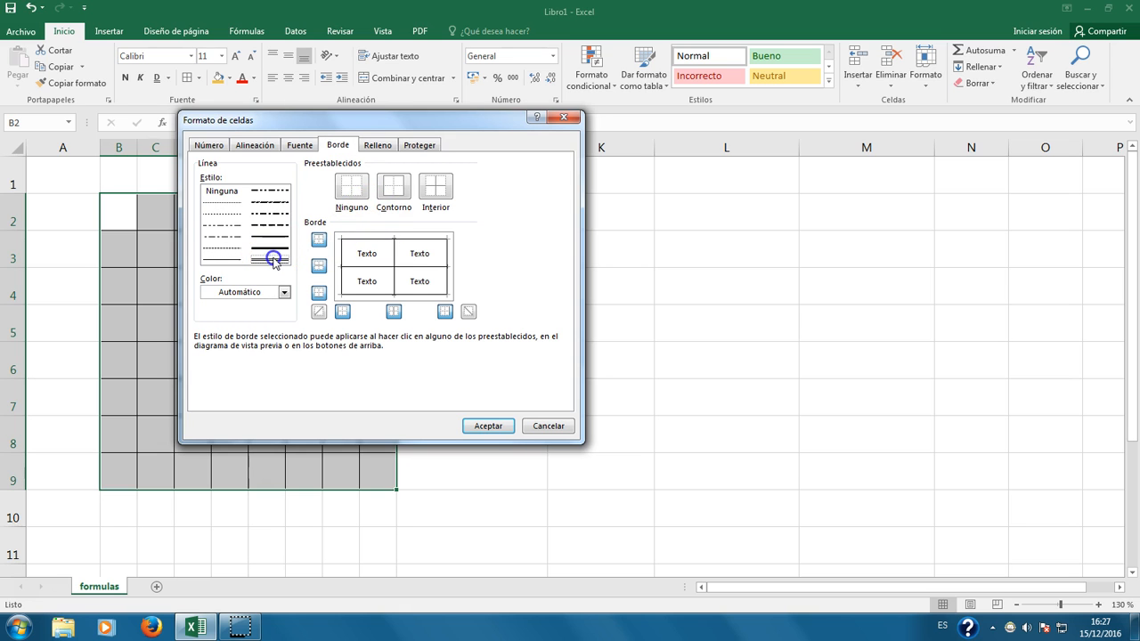
left_click(284, 292)
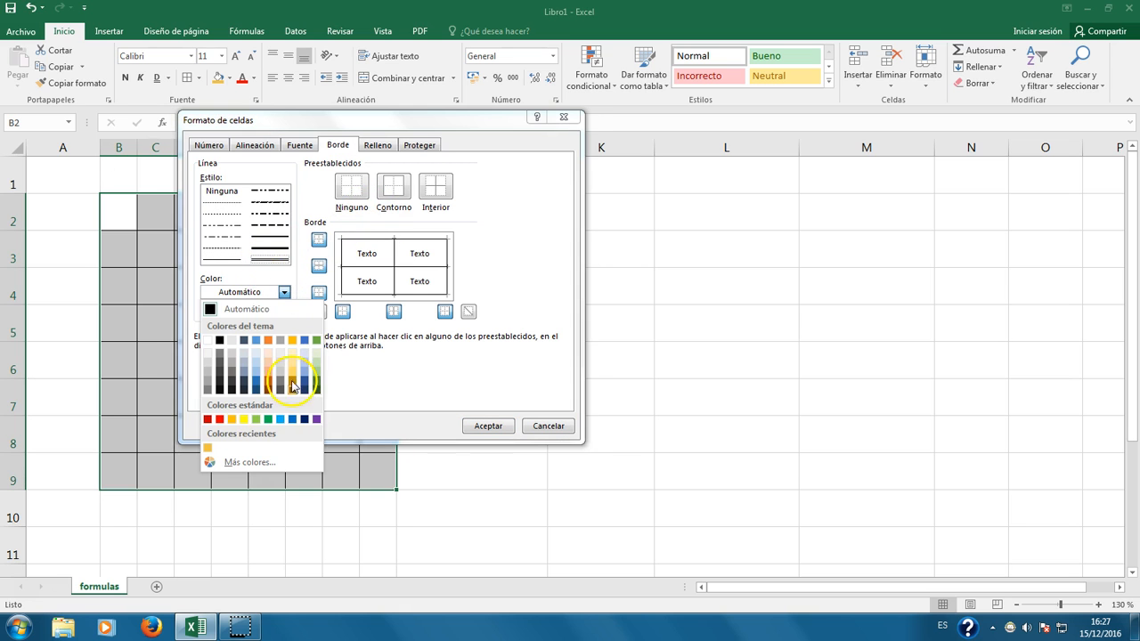
left_click(220, 420)
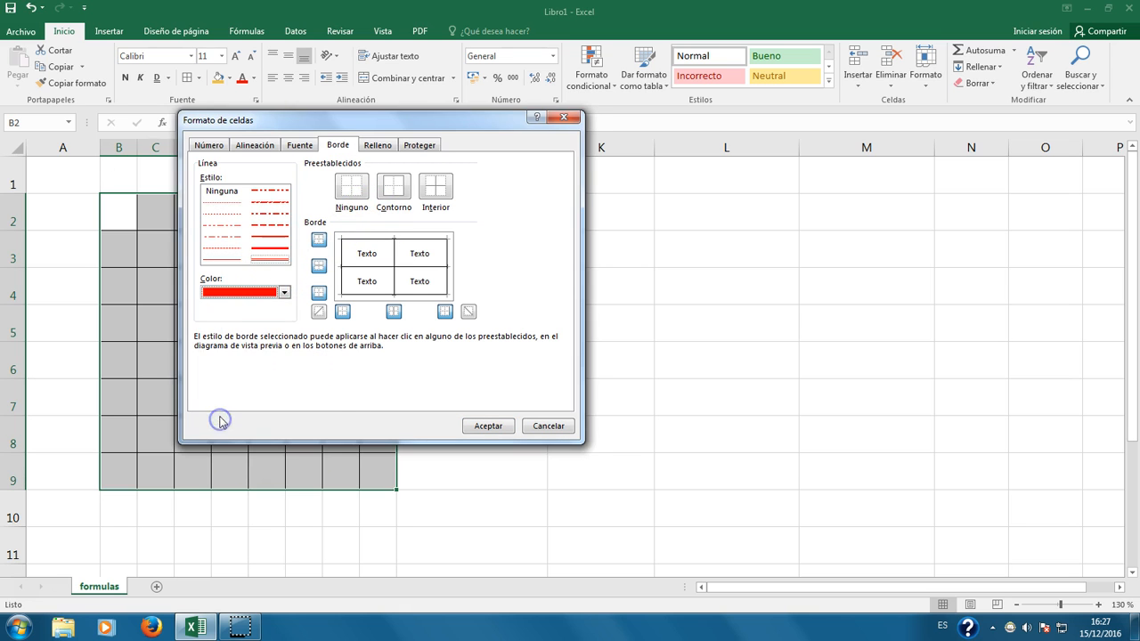
left_click(379, 240)
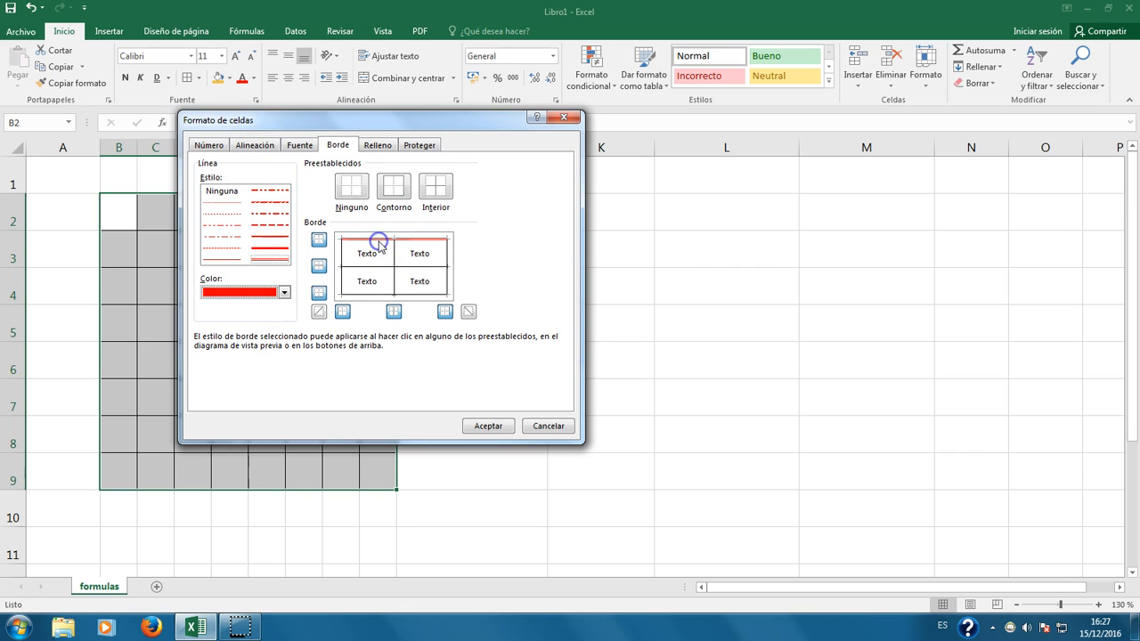
left_click(343, 258)
left_click(365, 296)
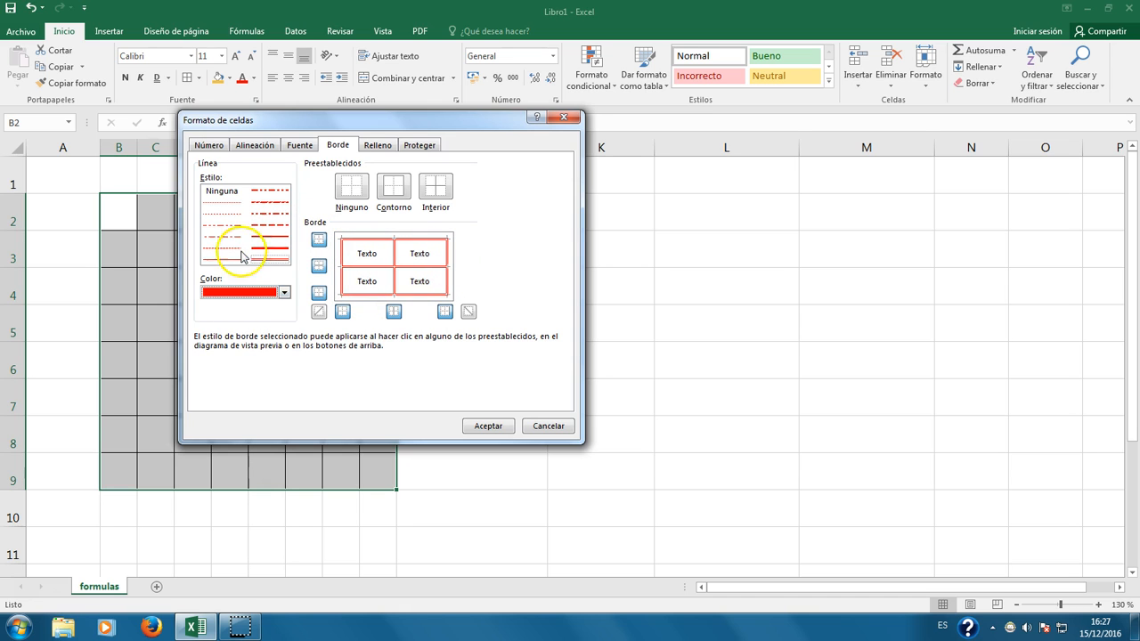
left_click(318, 311)
left_click(321, 312)
left_click(322, 312)
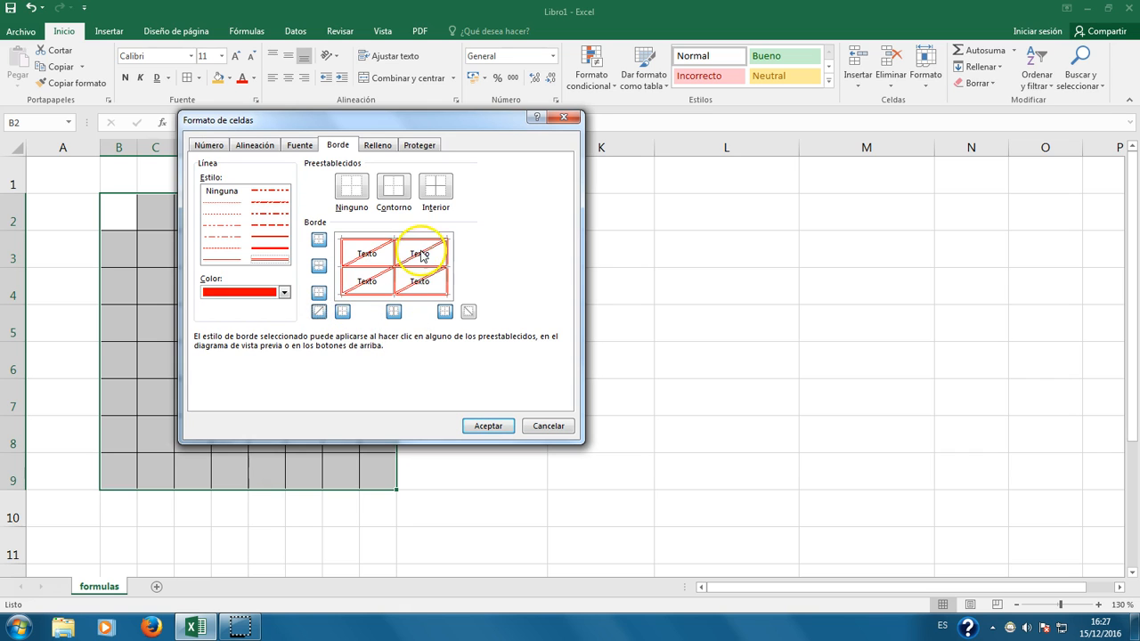
left_click(319, 314)
left_click(466, 314)
left_click(467, 313)
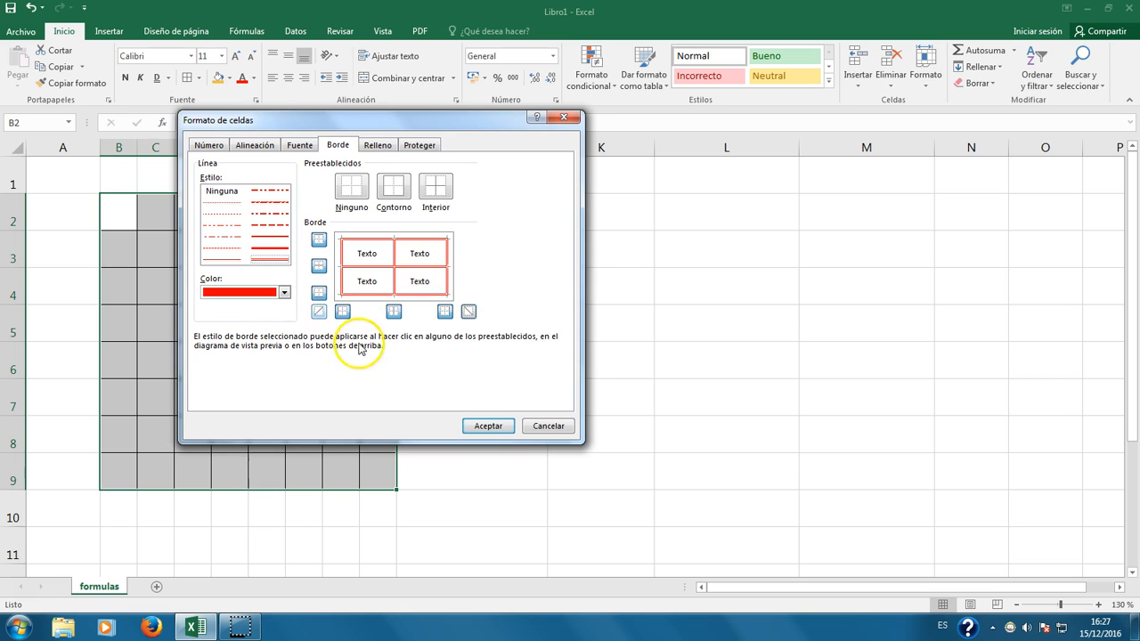
left_click(481, 425)
left_click(506, 352)
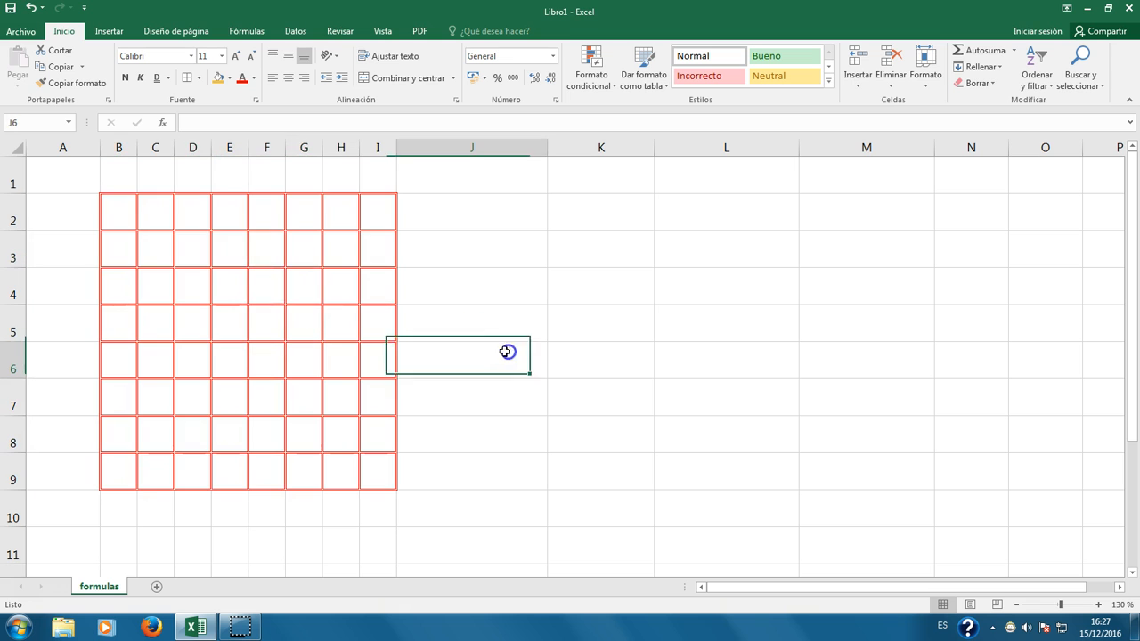
left_click_drag(117, 198, 375, 474)
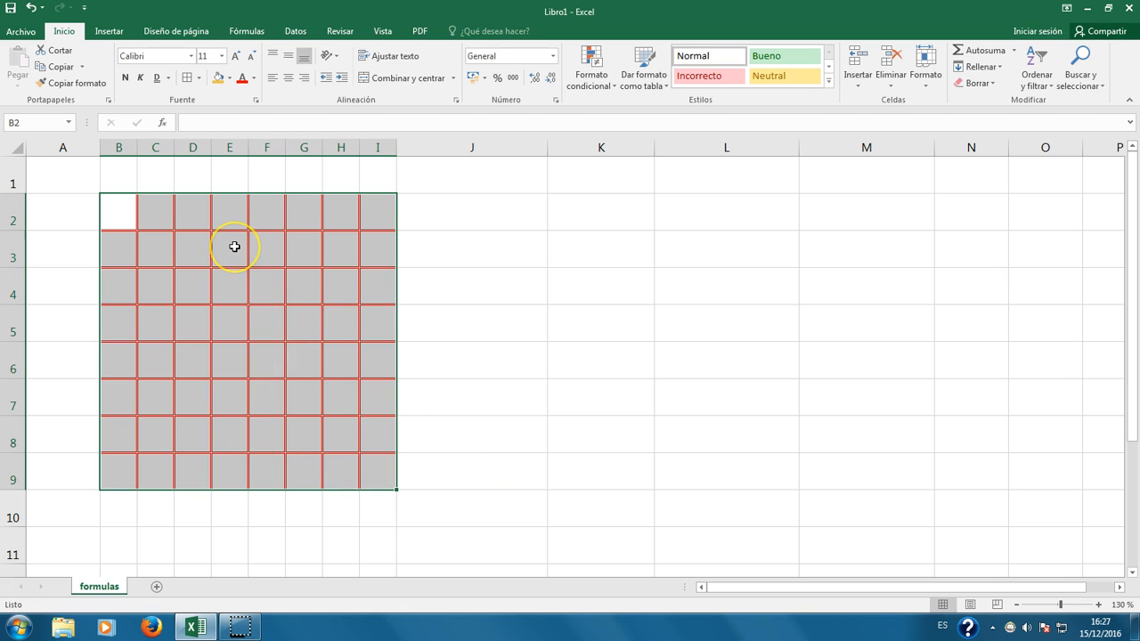
left_click_drag(582, 209, 877, 508)
left_click(730, 436)
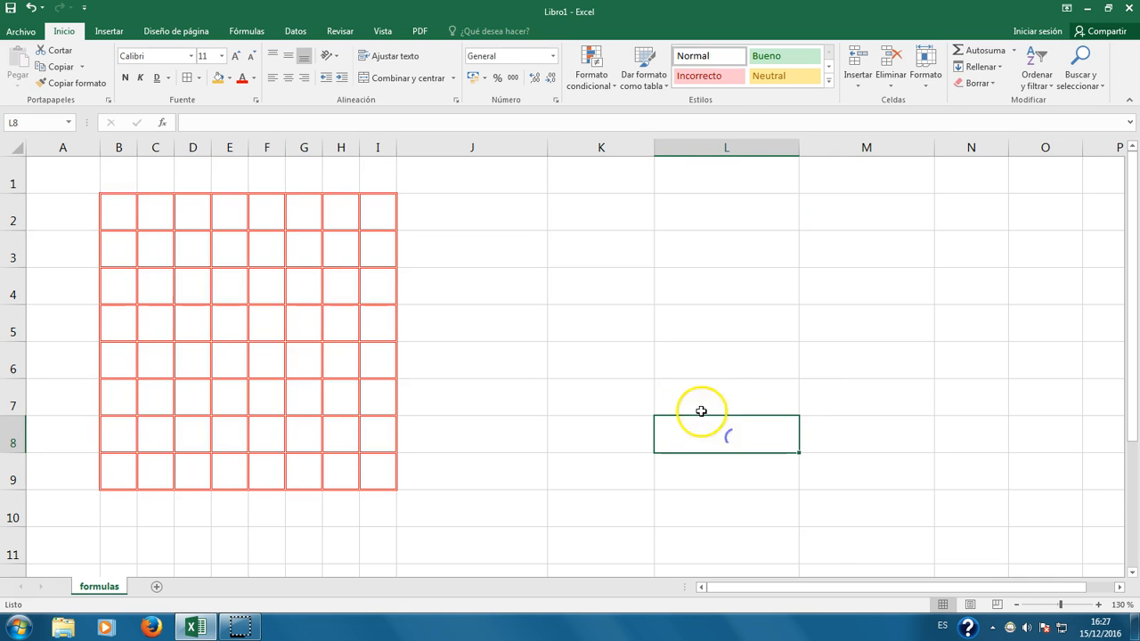
left_click(583, 206)
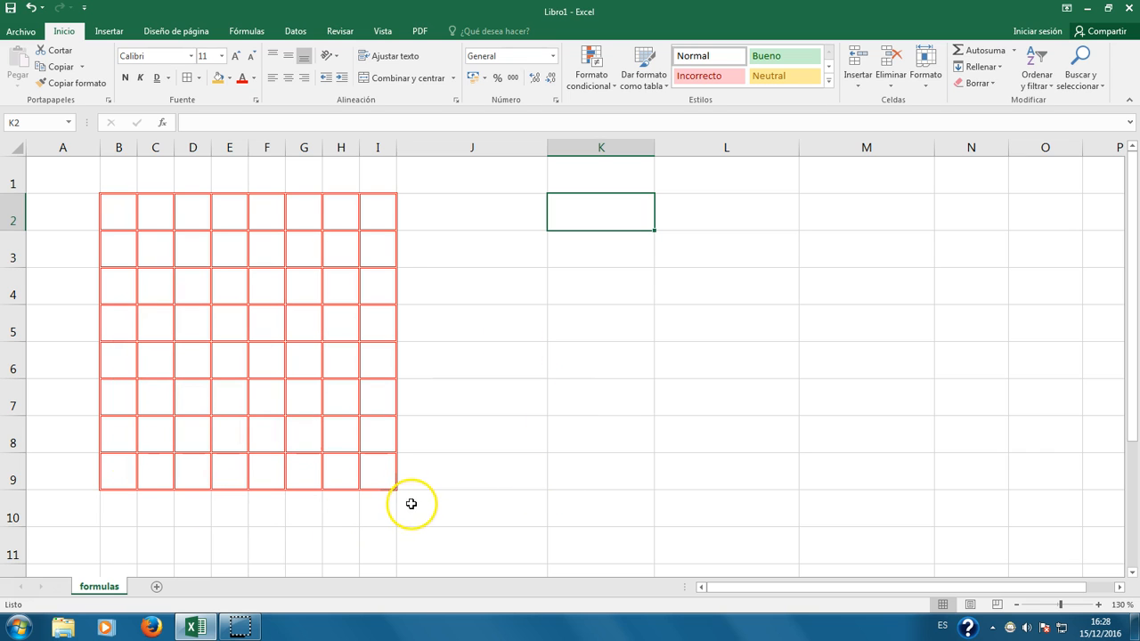
Step: Bring up the Relleno (fill) settings for the B2:I9 grid via Más bordes…
left_click_drag(116, 210, 374, 469)
left_click(202, 80)
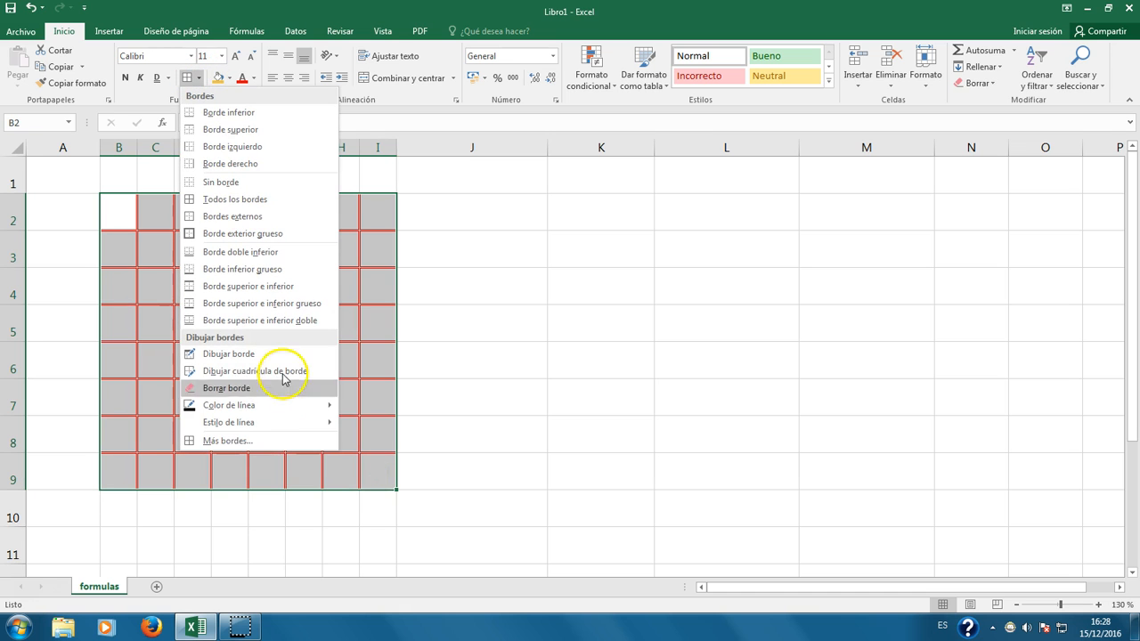
left_click(273, 440)
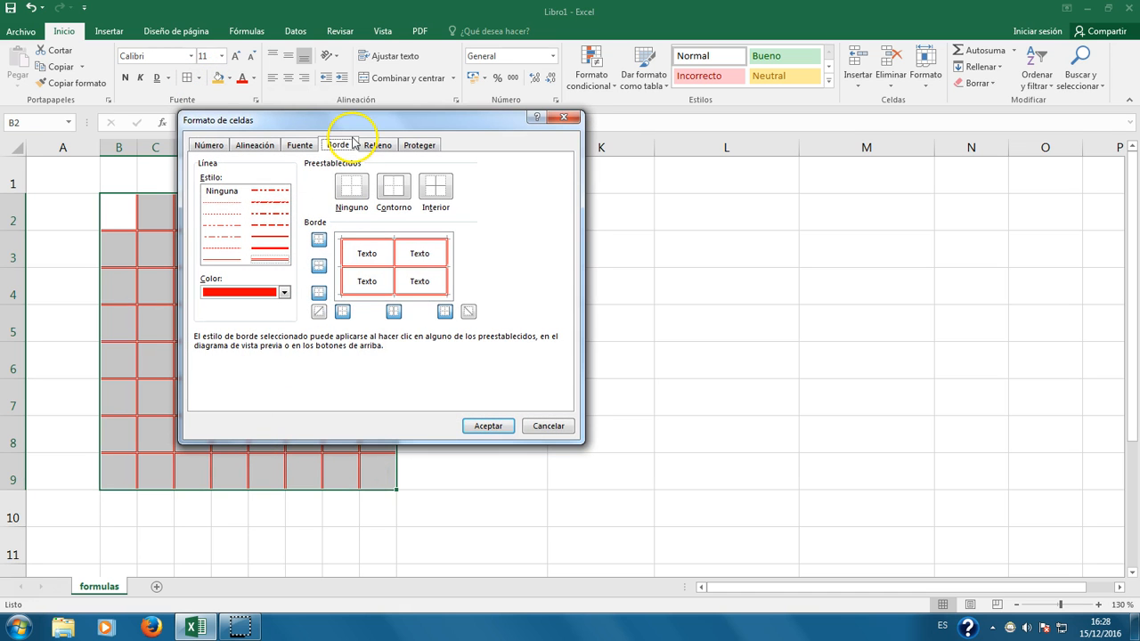
left_click(265, 147)
left_click(298, 146)
left_click(338, 148)
left_click(377, 147)
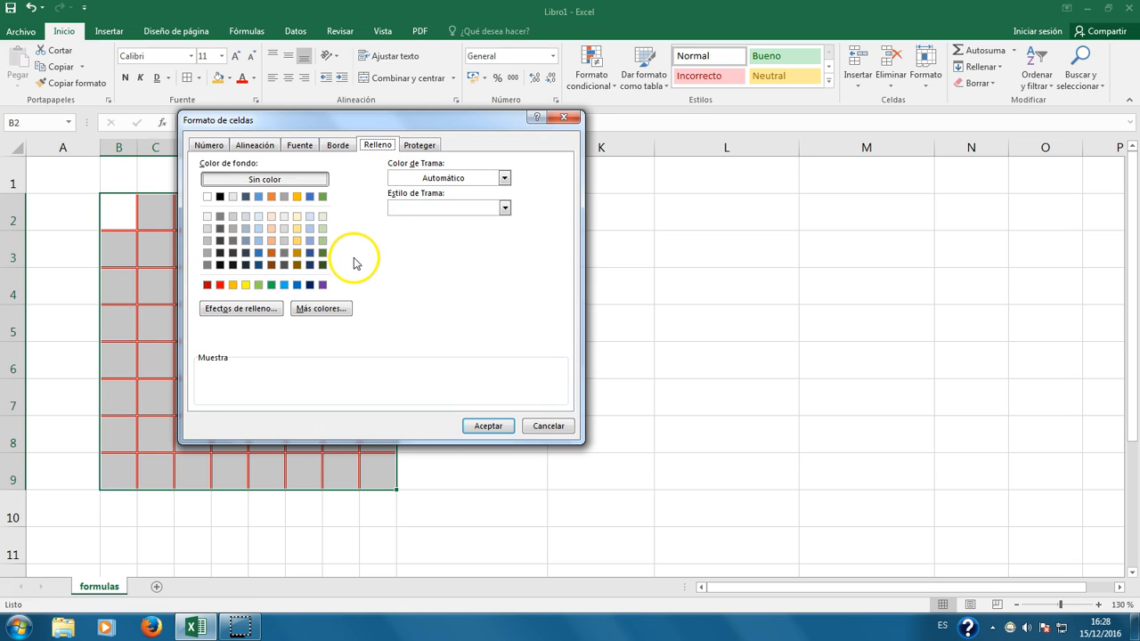
Step: Apply an Atenuado al 12,5% pattern in dark green with a white background
left_click(503, 178)
left_click(503, 177)
left_click(504, 209)
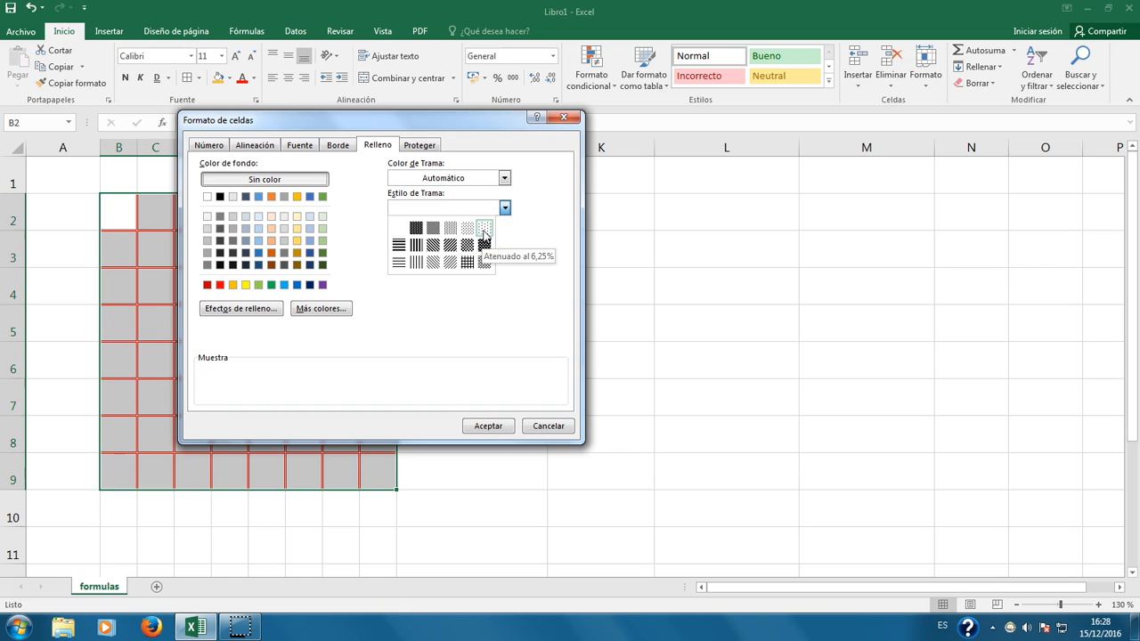
left_click(434, 262)
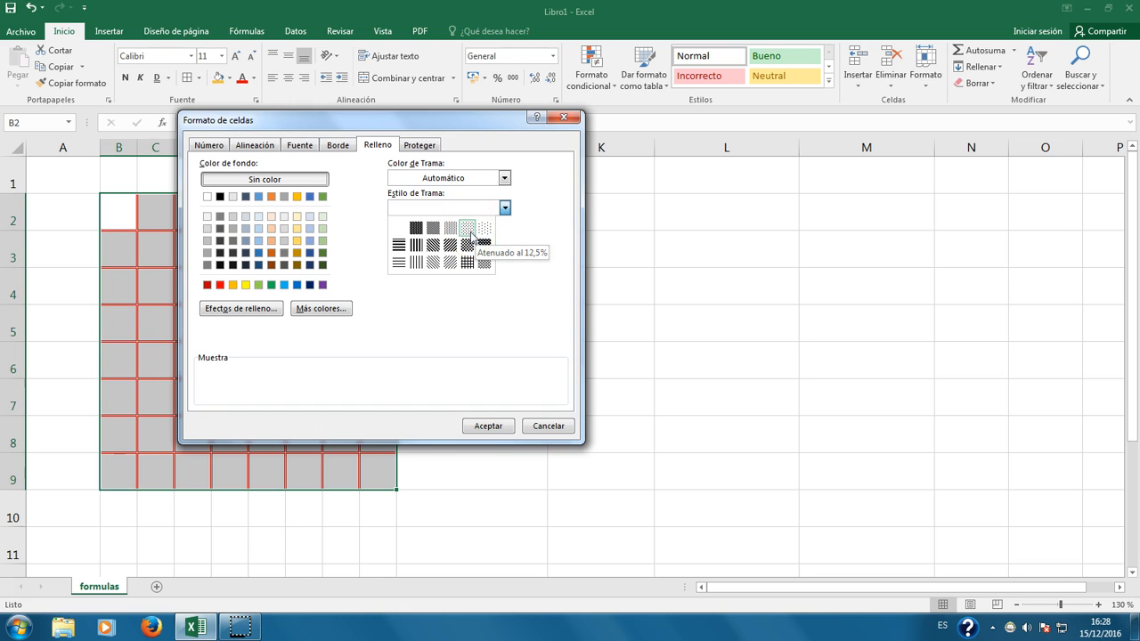
left_click(468, 229)
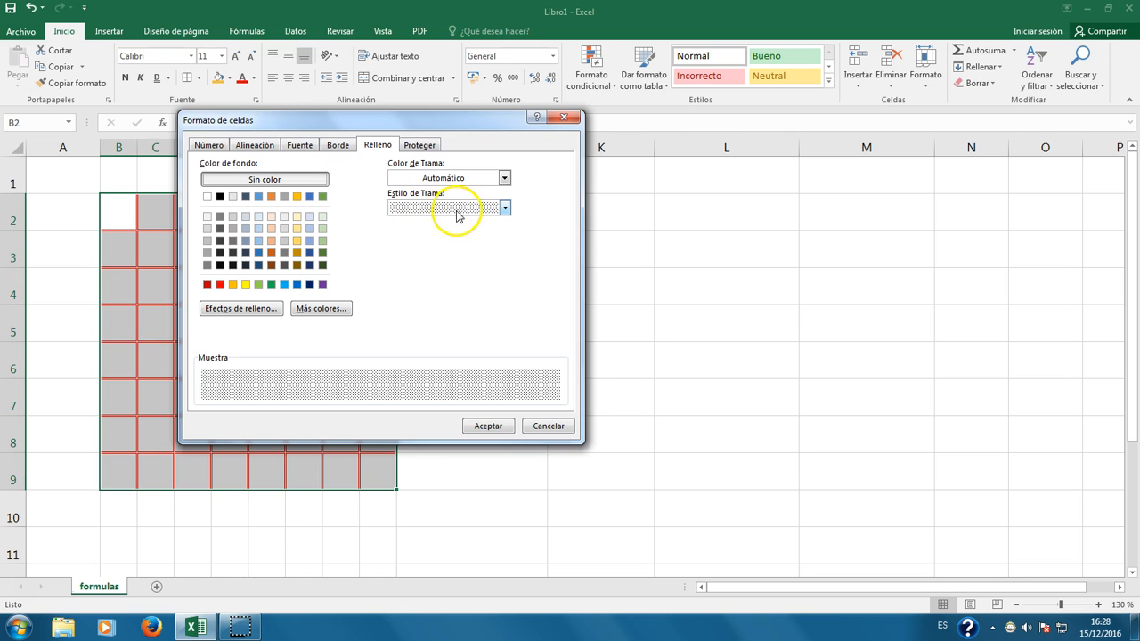
left_click(322, 253)
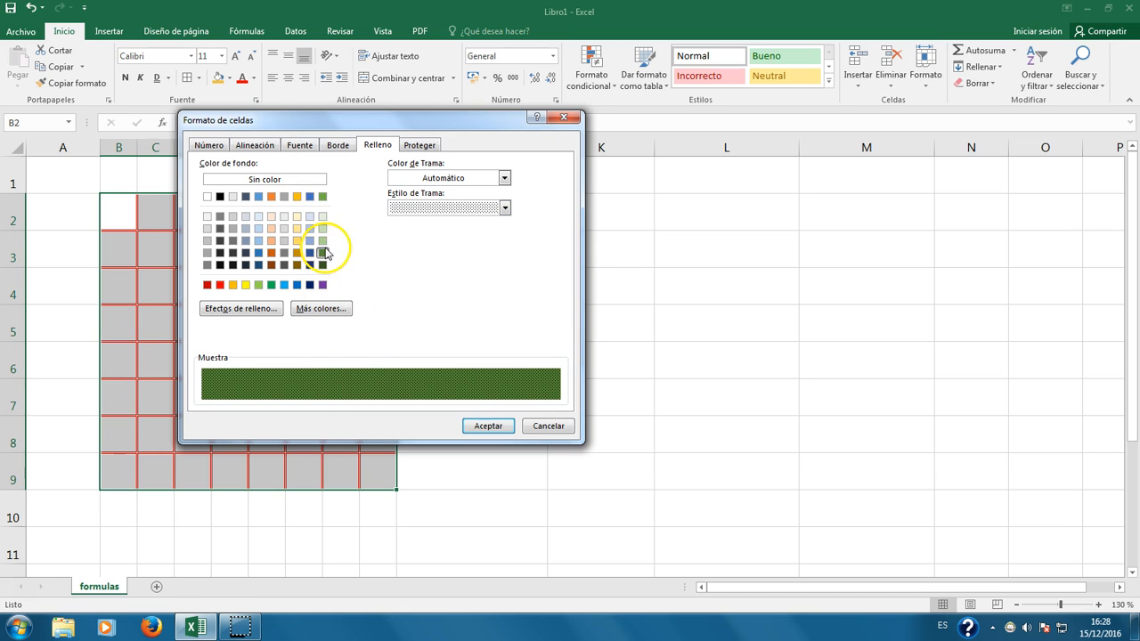
left_click(504, 178)
left_click(503, 178)
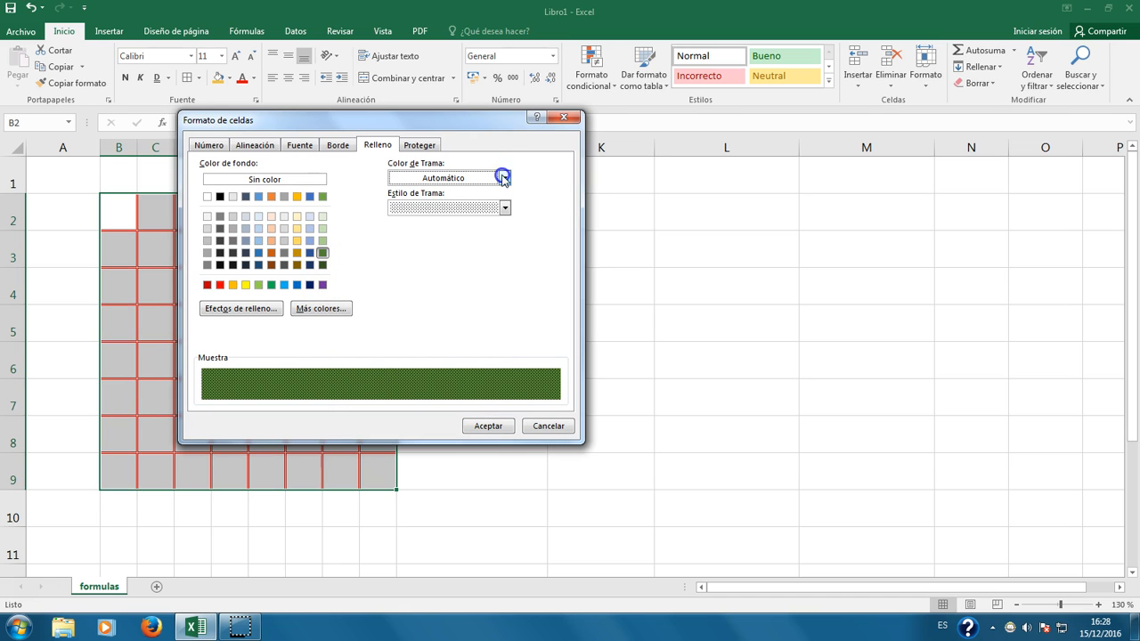
left_click(207, 197)
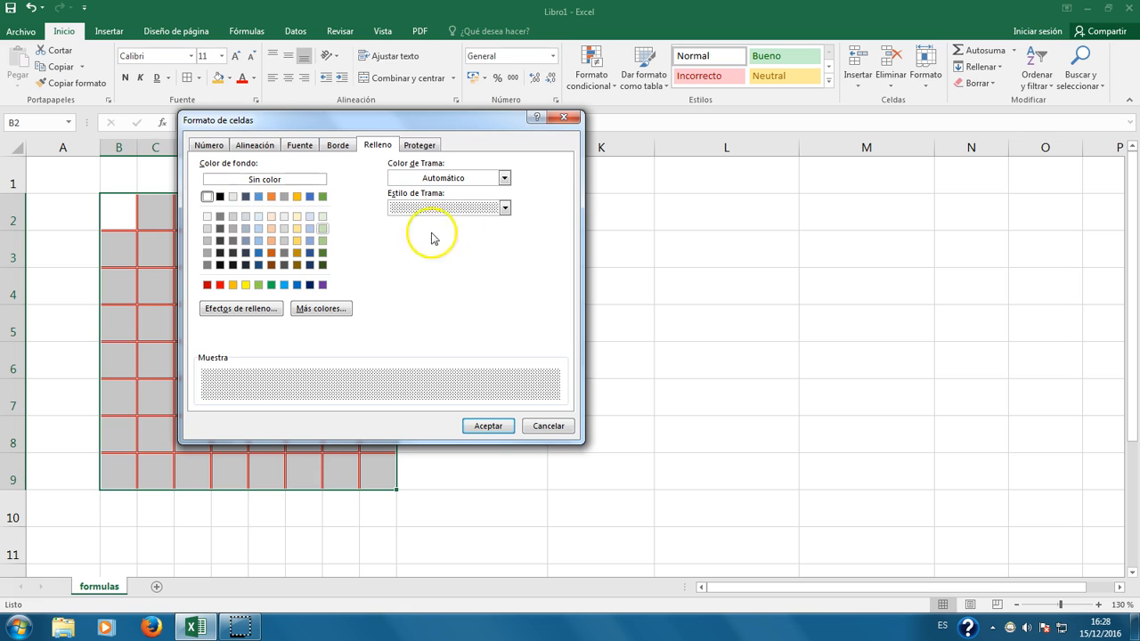
left_click(504, 180)
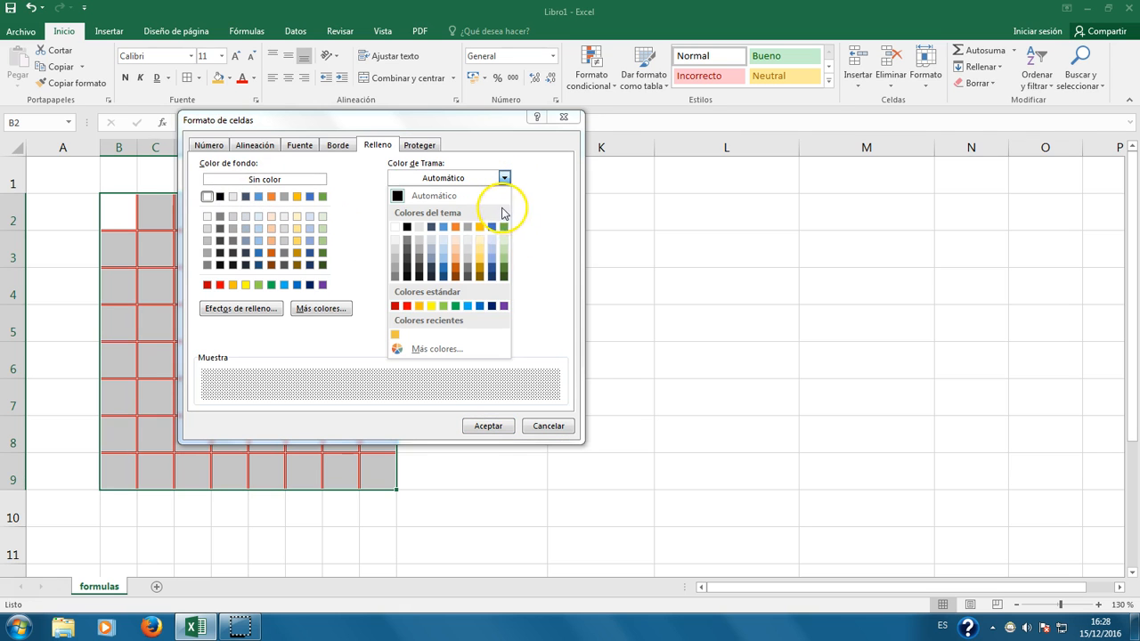
left_click(503, 270)
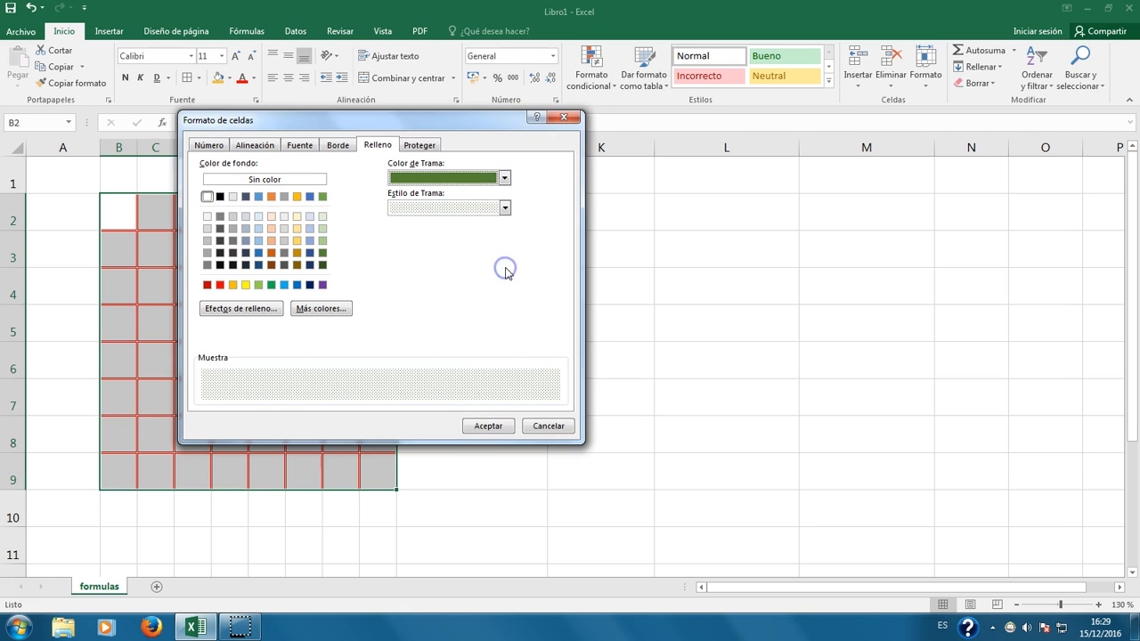
left_click(488, 427)
left_click(503, 427)
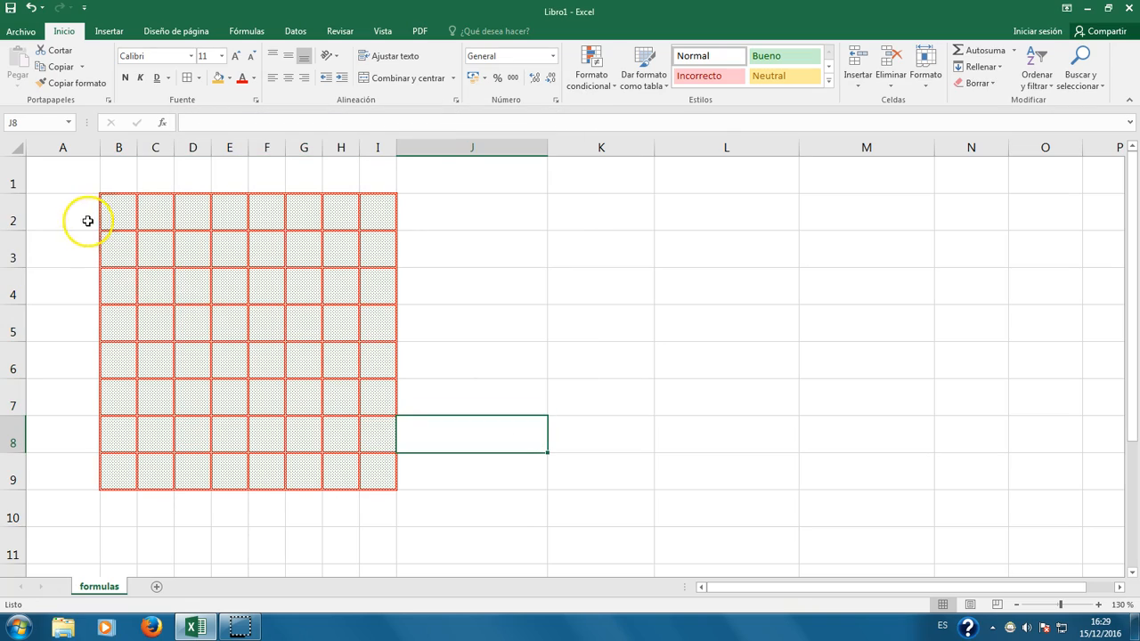
Step: Fill B2:I9 with a thin horizontal-stripe pattern coloured dark blue
scroll(238, 339, "up", 17)
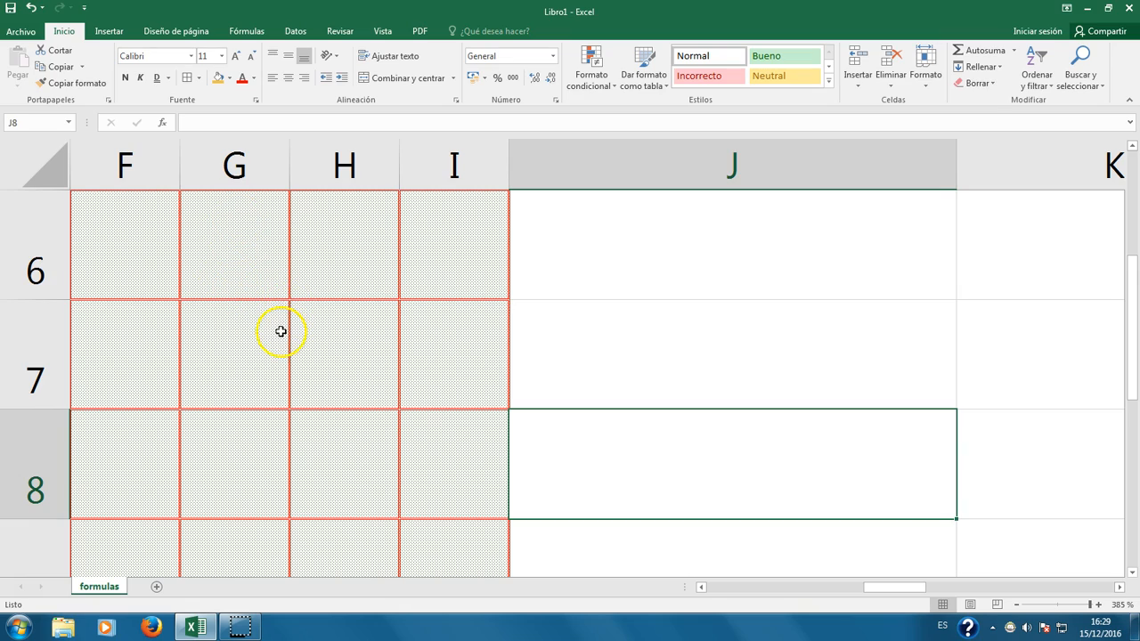
scroll(280, 331, "down", 14)
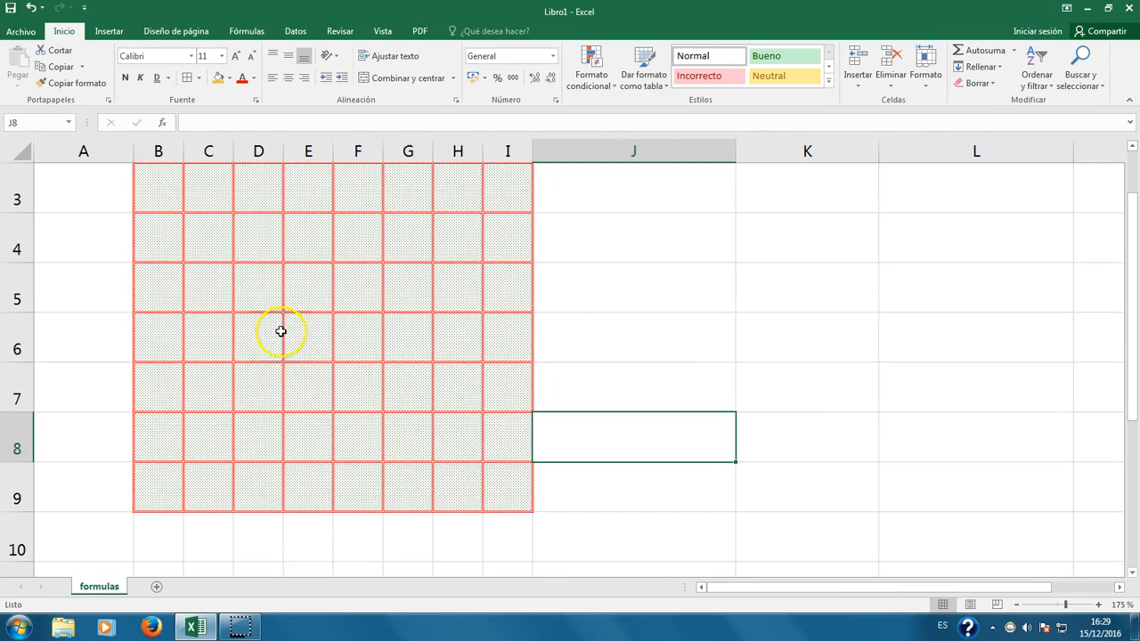
scroll(218, 267, "up", 1)
left_click_drag(153, 236, 509, 394)
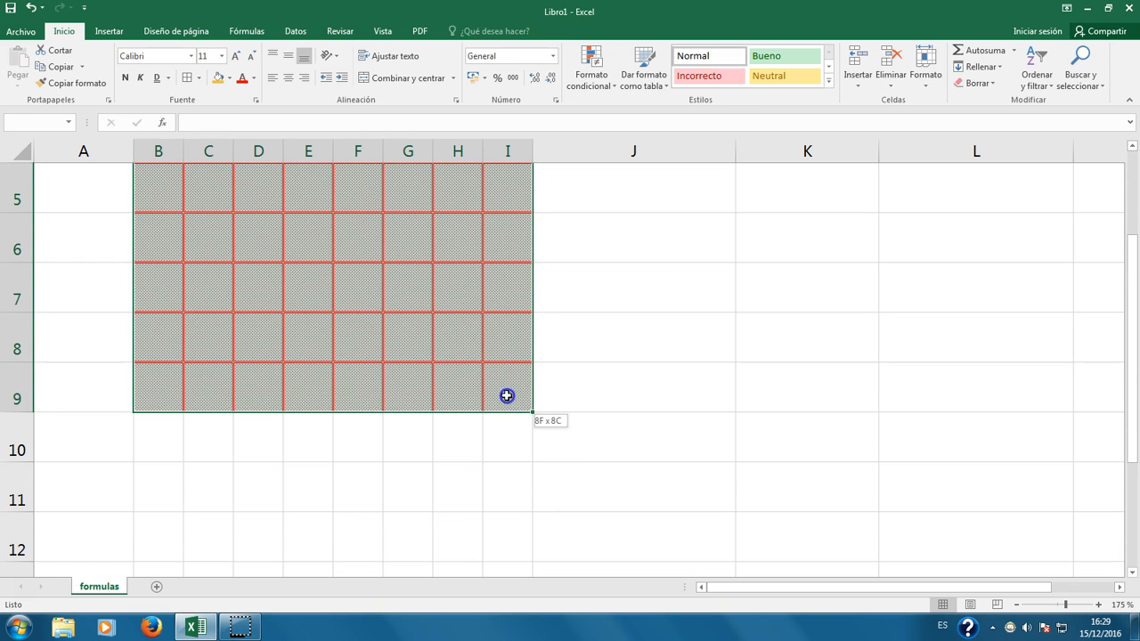
left_click(197, 77)
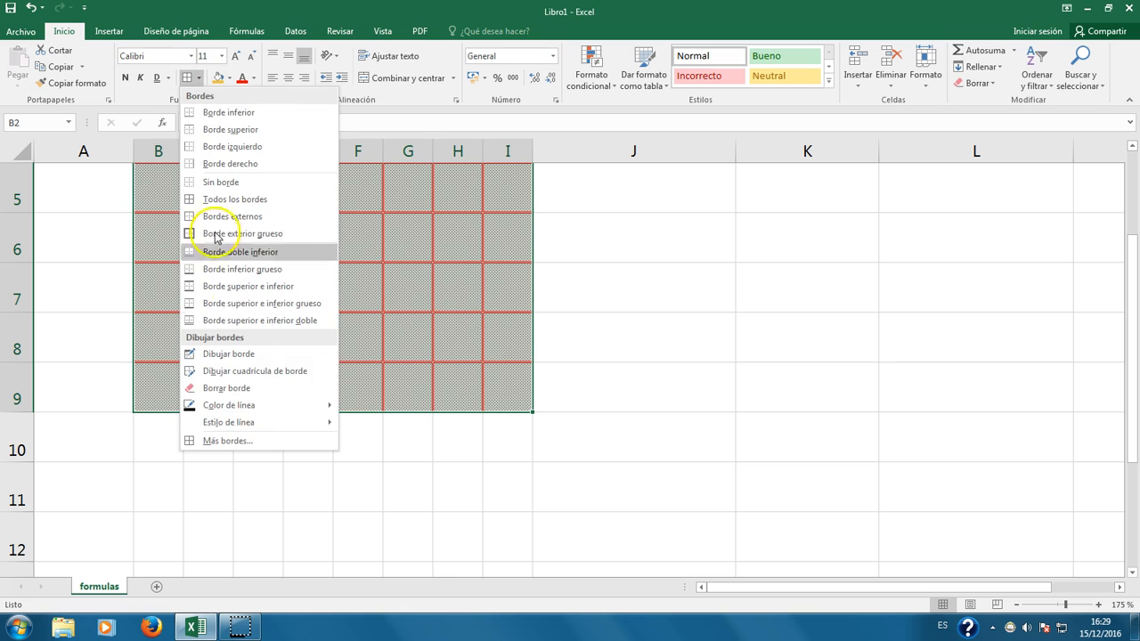
left_click(227, 440)
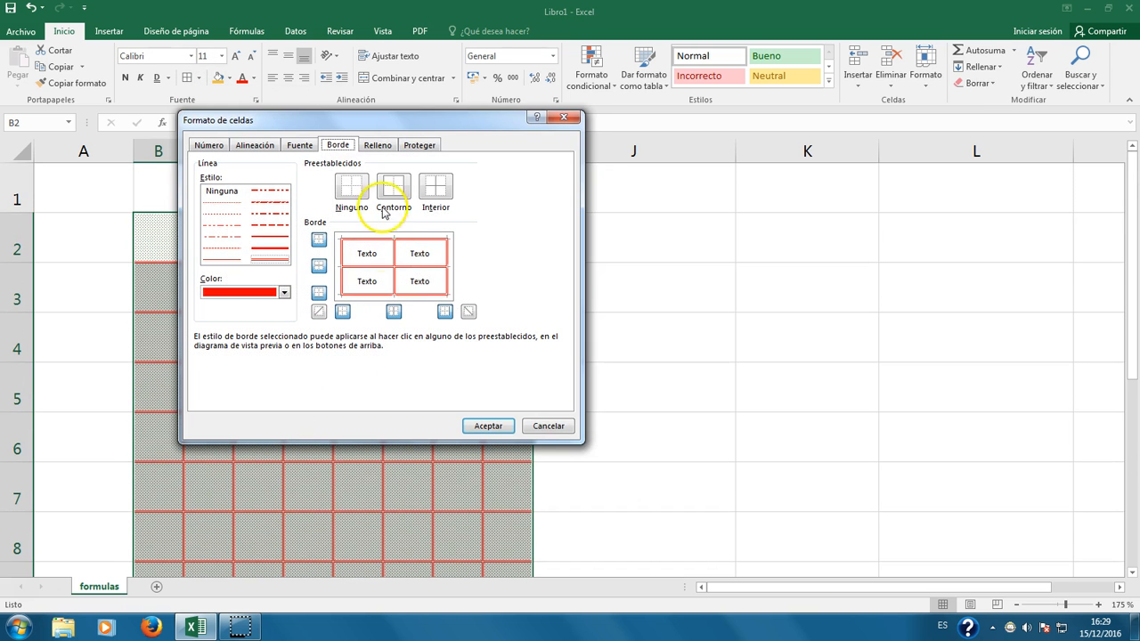
left_click(380, 145)
left_click(505, 206)
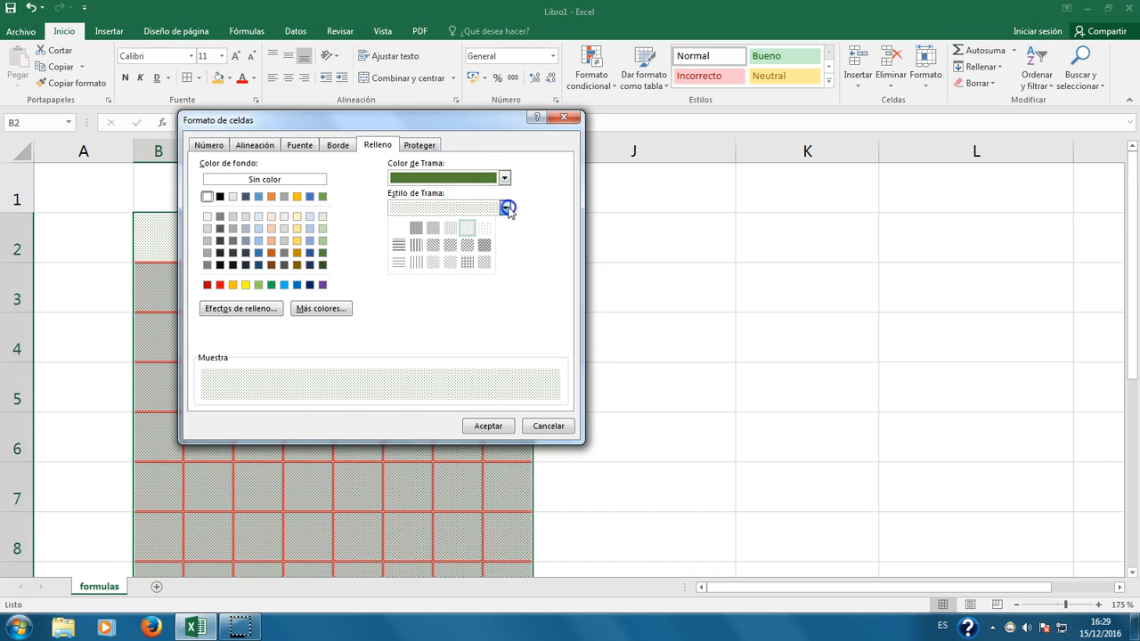
left_click(398, 261)
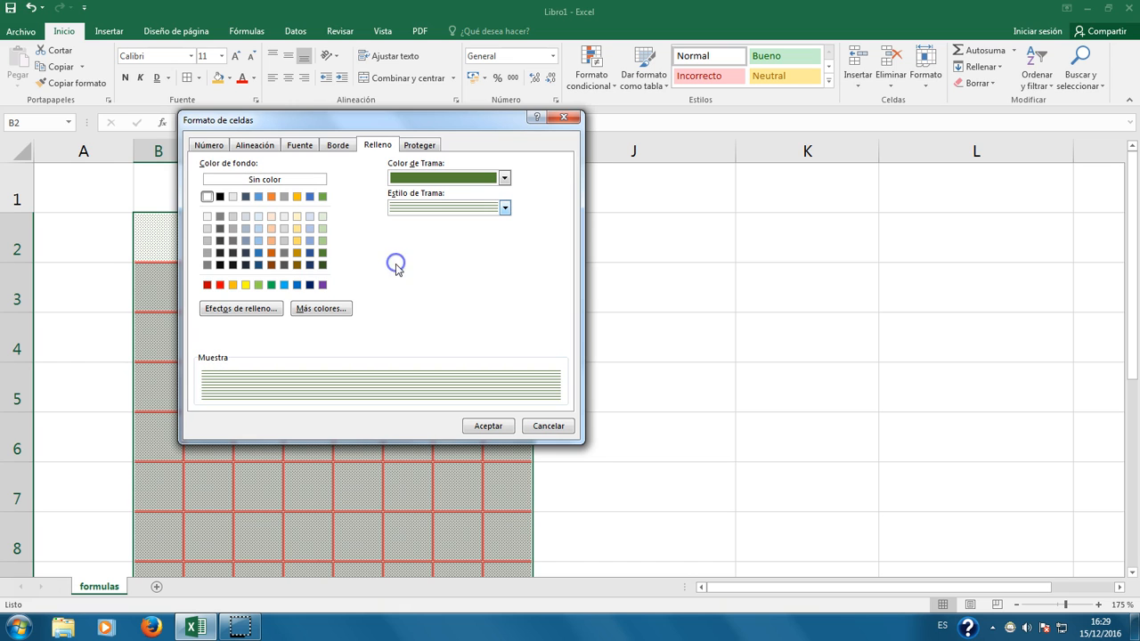
left_click(504, 178)
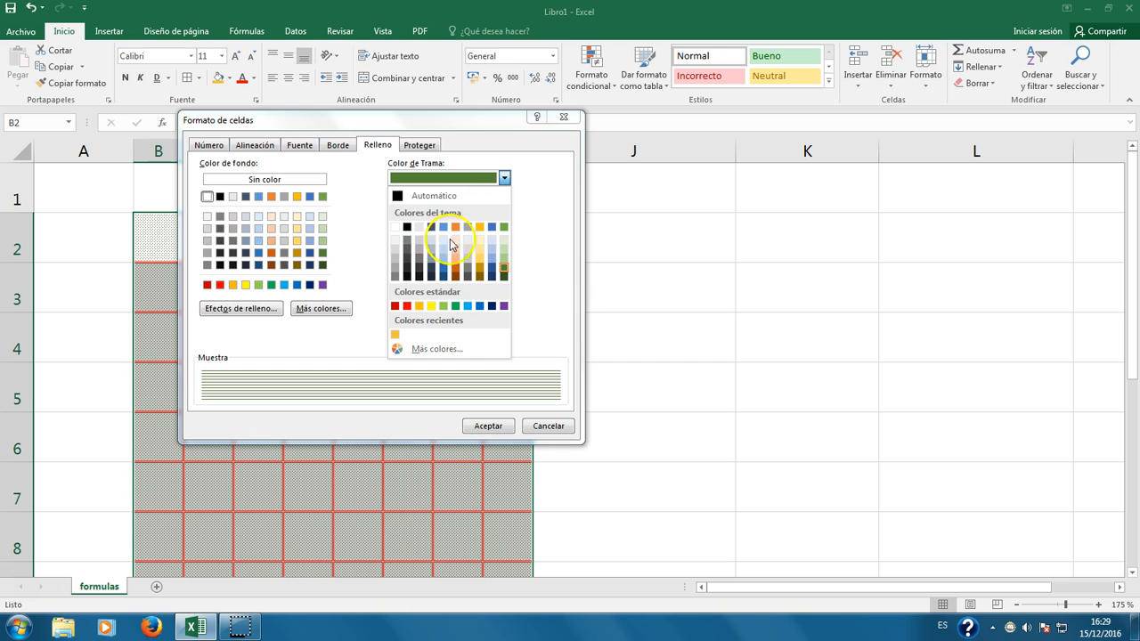
left_click(443, 277)
left_click(488, 426)
Step: Scroll over the sheet to inspect the striped grid, then reselect it
left_click(593, 427)
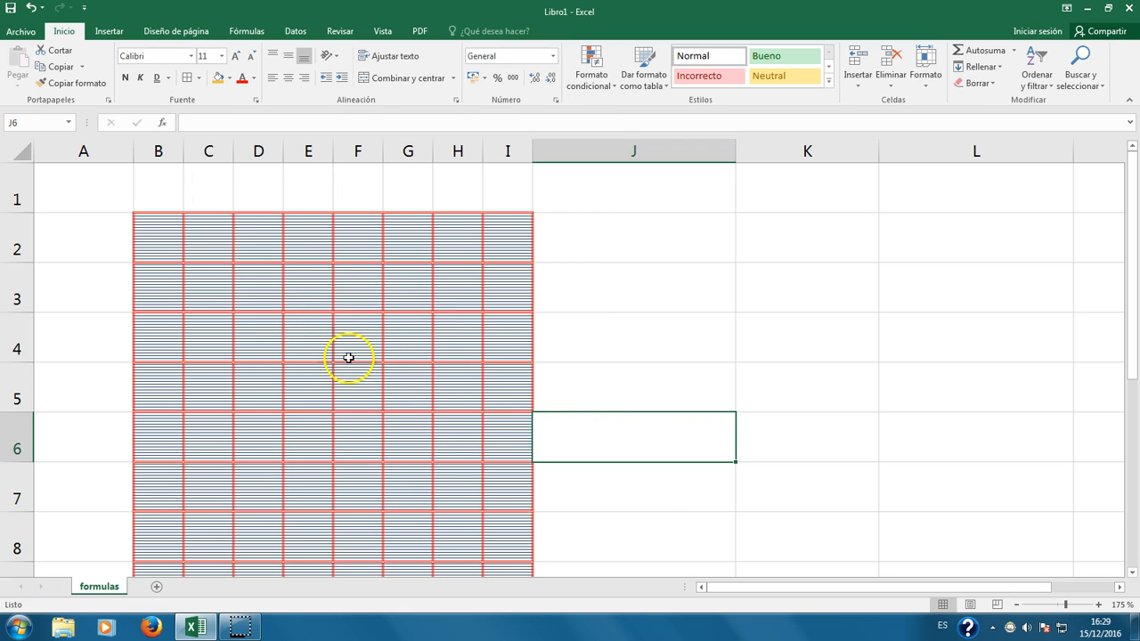
scroll(347, 356, "up", 10)
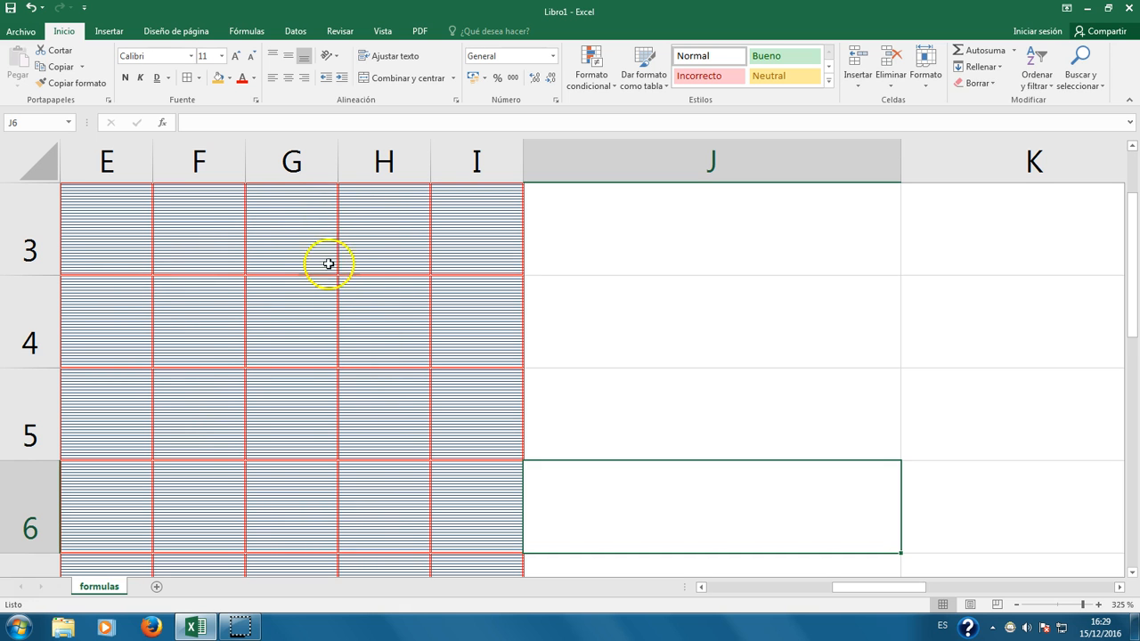
scroll(257, 330, "down", 3)
scroll(257, 330, "down", 7)
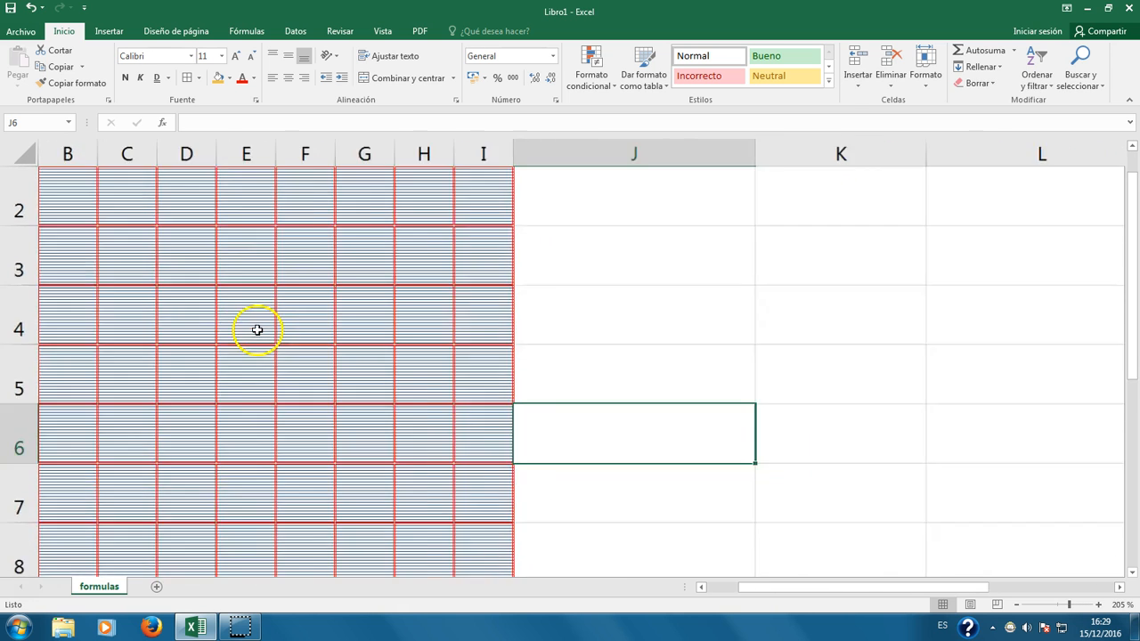
left_click_drag(181, 234, 514, 454)
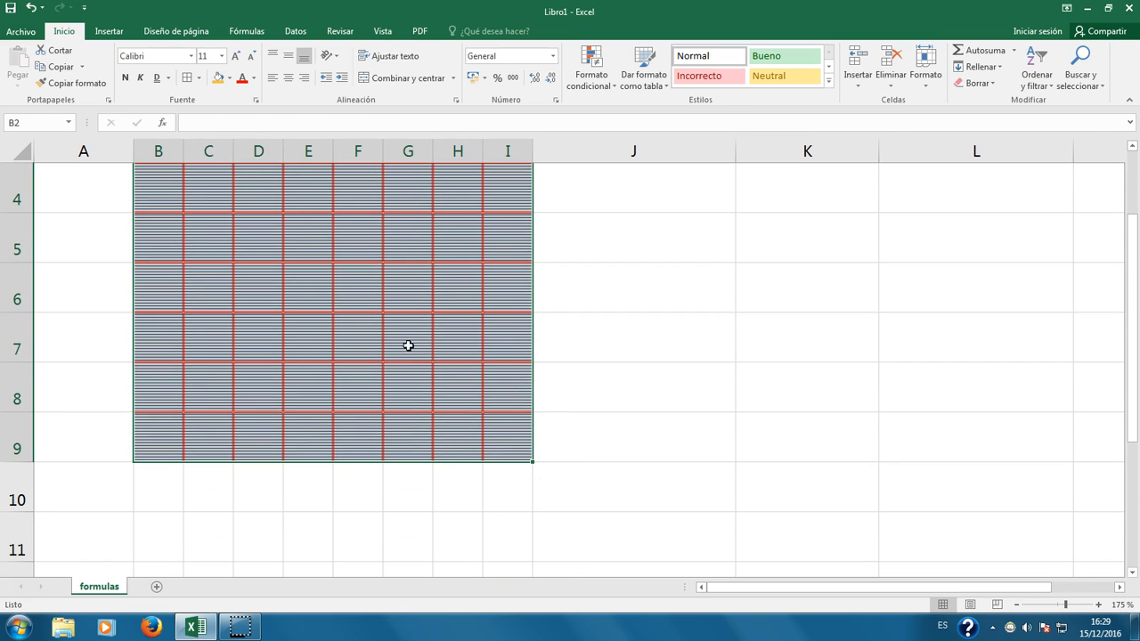
left_click(201, 78)
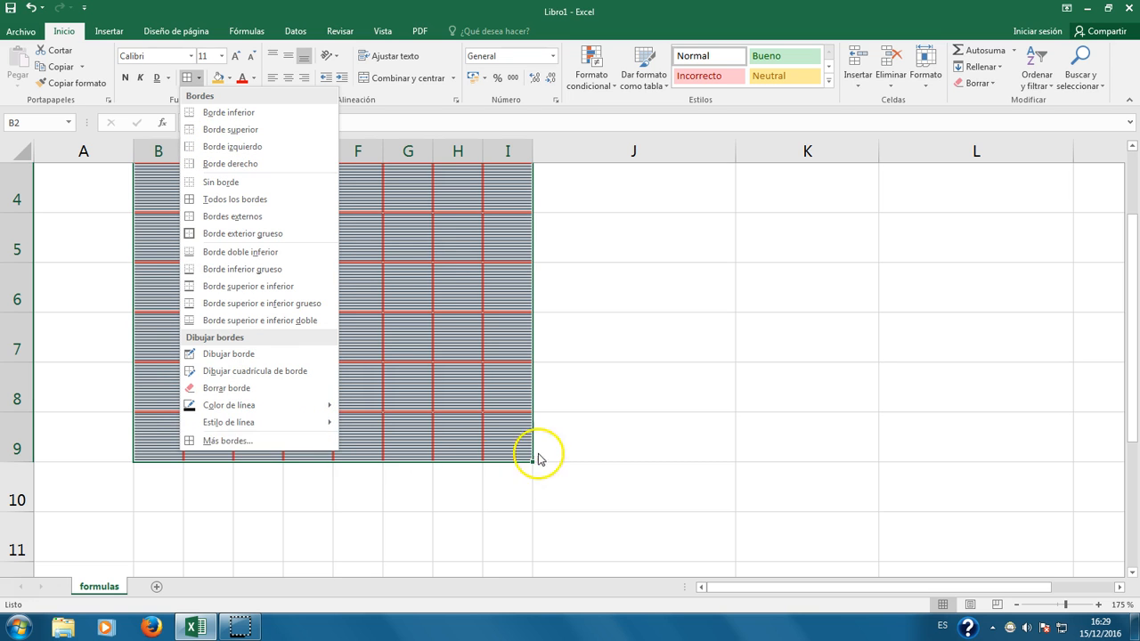
left_click(619, 460)
left_click(977, 83)
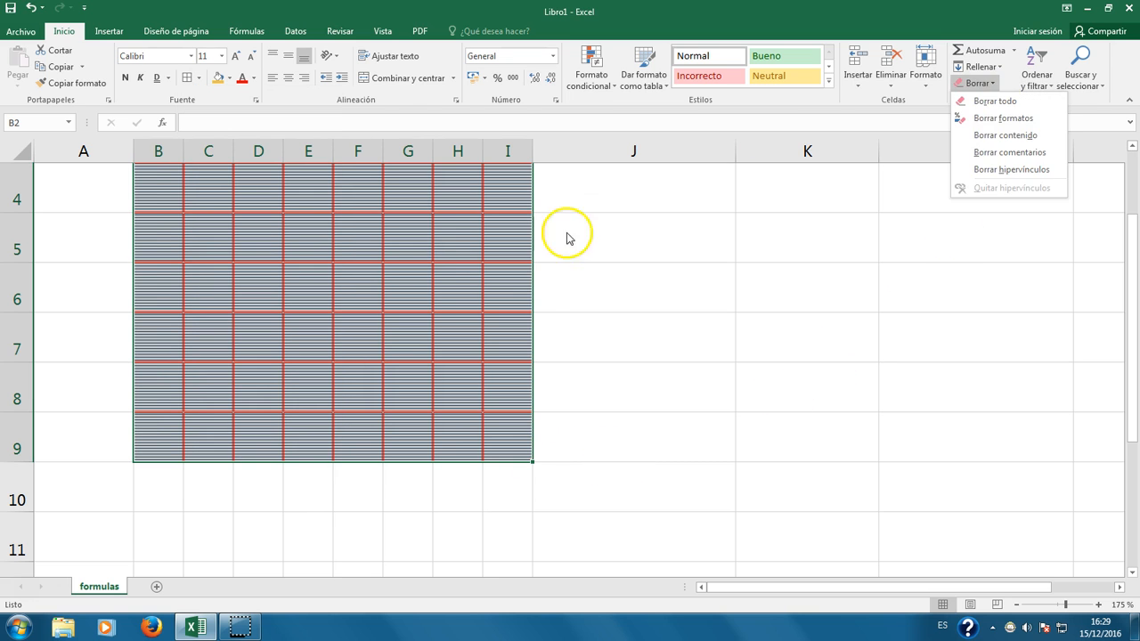
left_click(1016, 105)
scroll(409, 317, "up", 1)
left_click(176, 329)
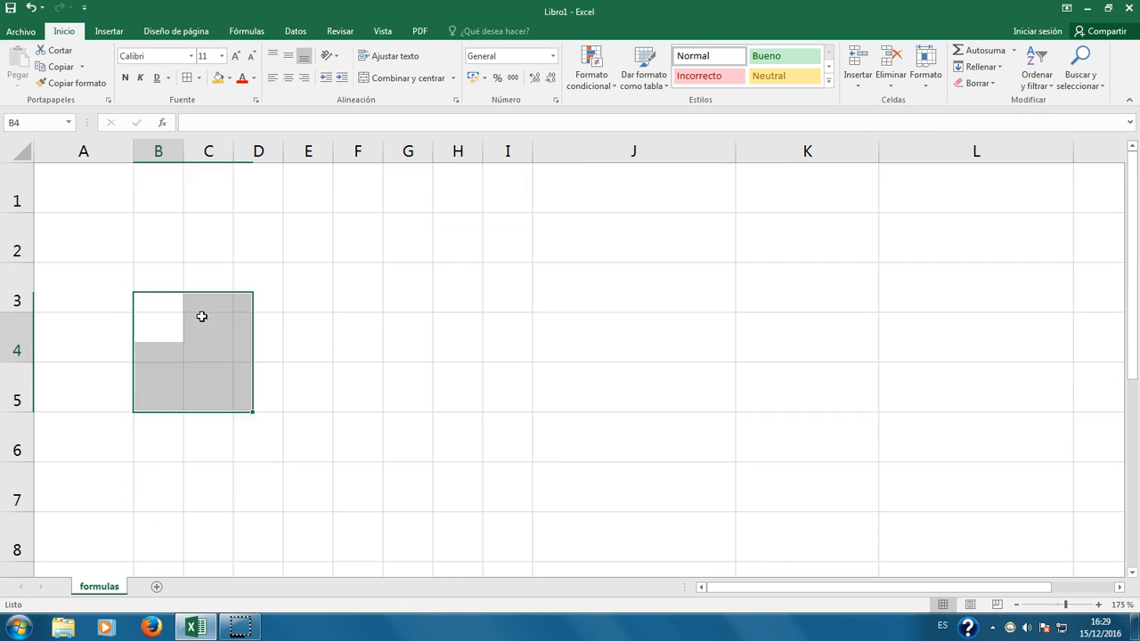
scroll(654, 397, "down", 2)
scroll(440, 407, "down", 1)
scroll(435, 401, "up", 3)
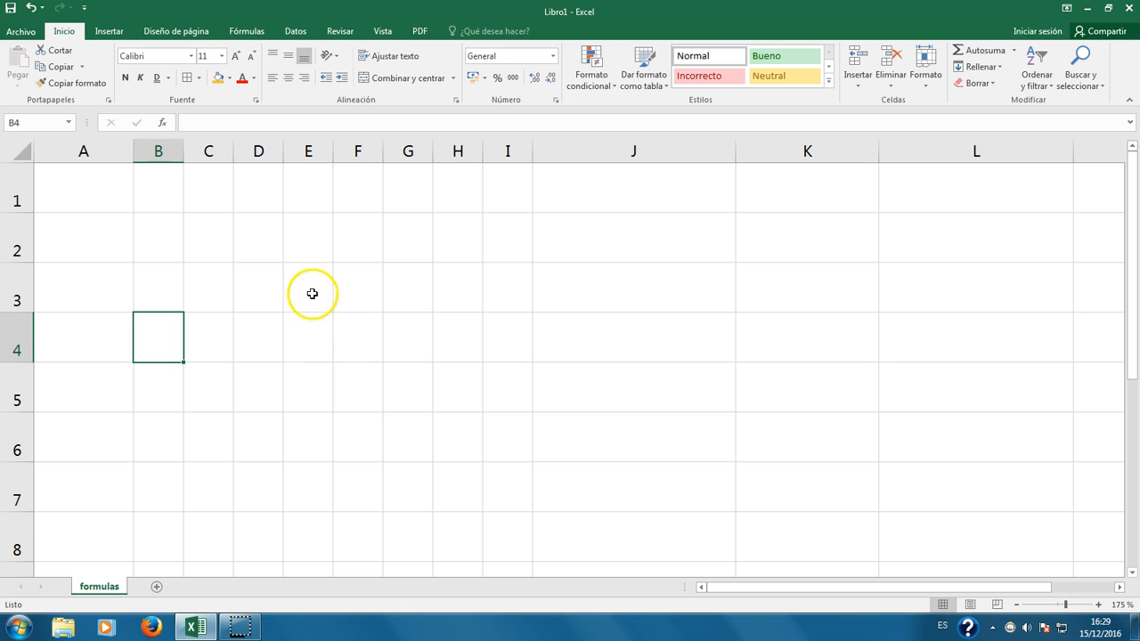
left_click(208, 245)
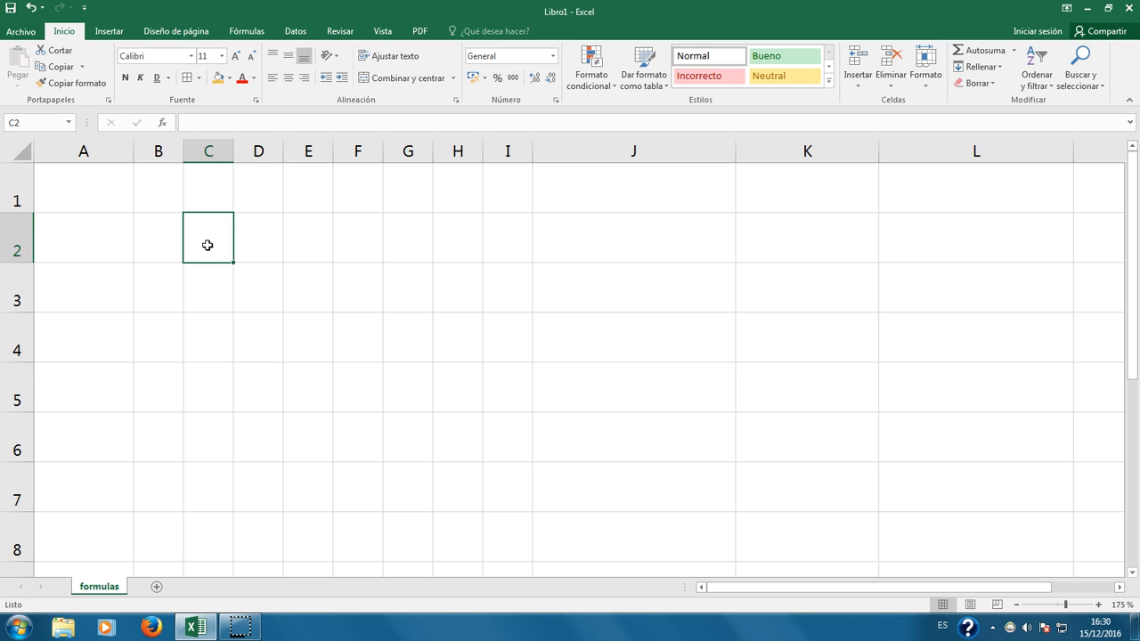
Step: Enter the letter A in cell C2 and reselect that cell
type("A")
key("Return")
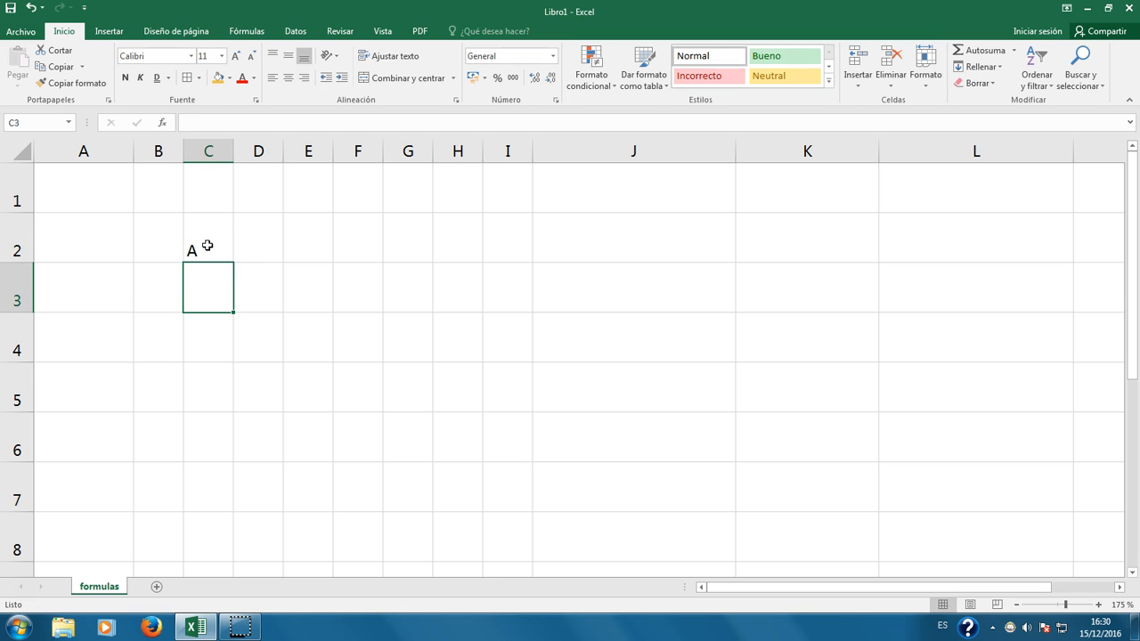
left_click(207, 246)
left_click(213, 241)
left_click(193, 255)
left_click(193, 257)
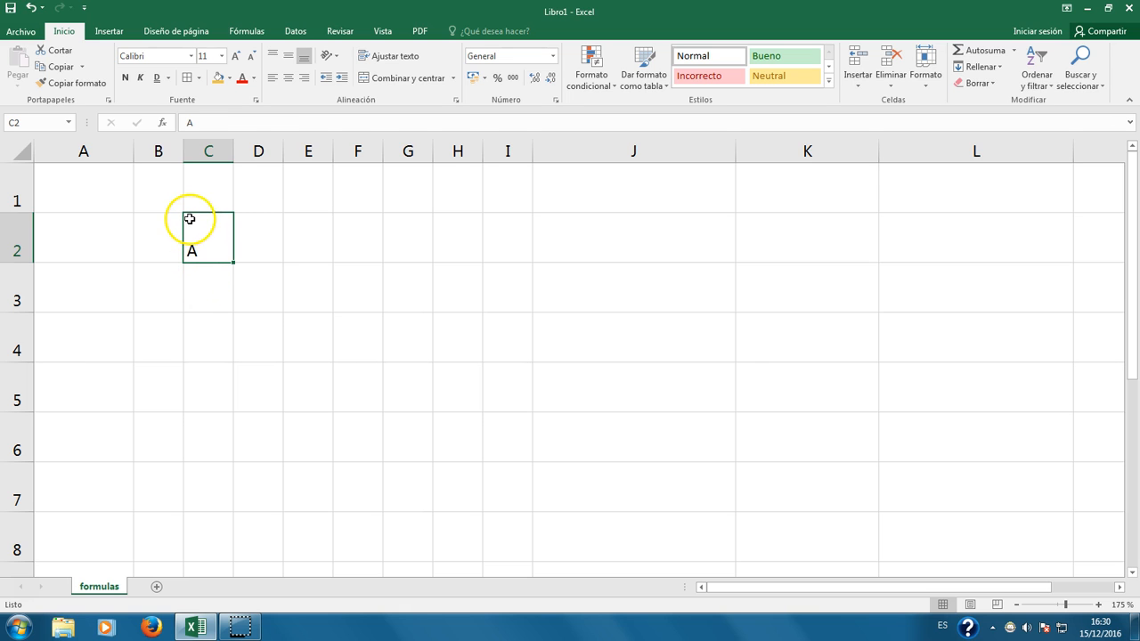
Step: Try middle and bottom vertical alignment for the A, settling on middle, then edit C2
left_click(288, 56)
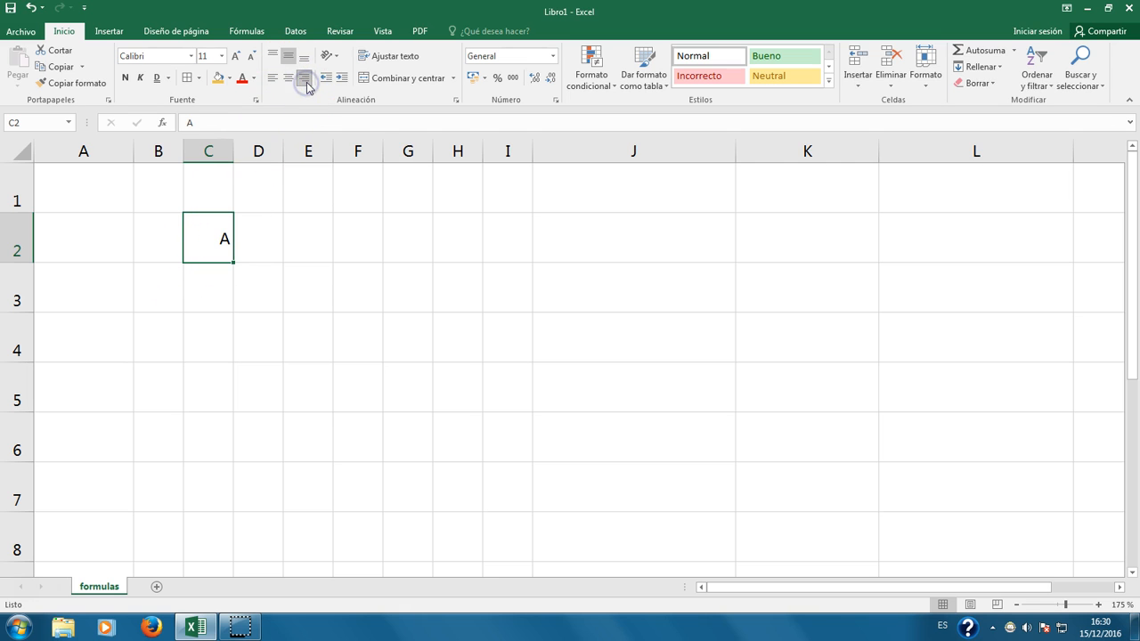
left_click(305, 58)
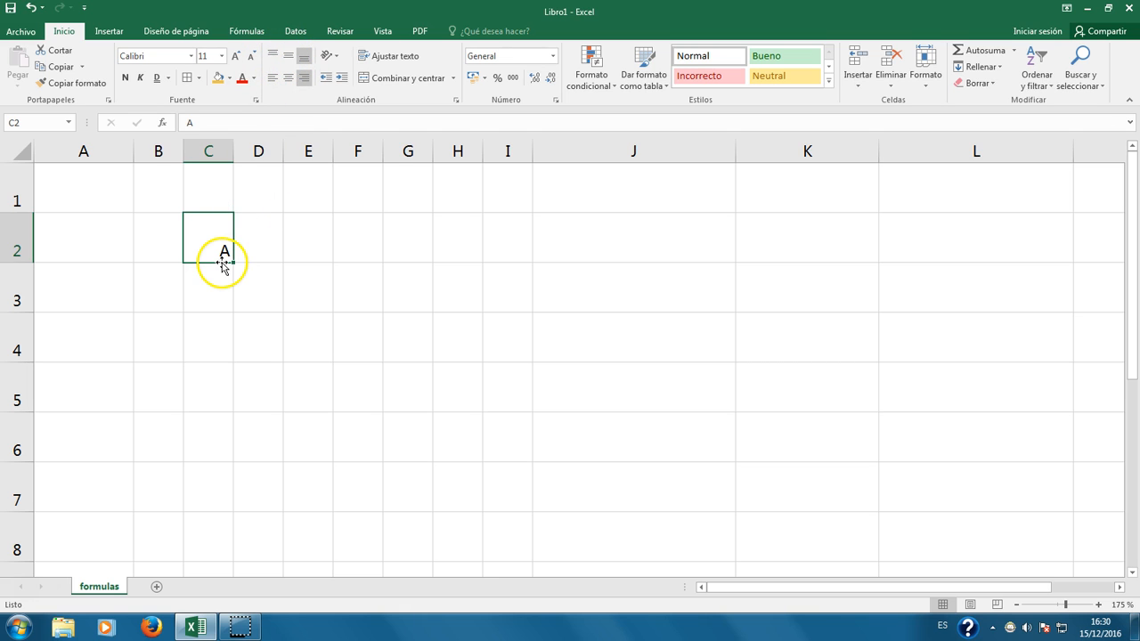
left_click(288, 56)
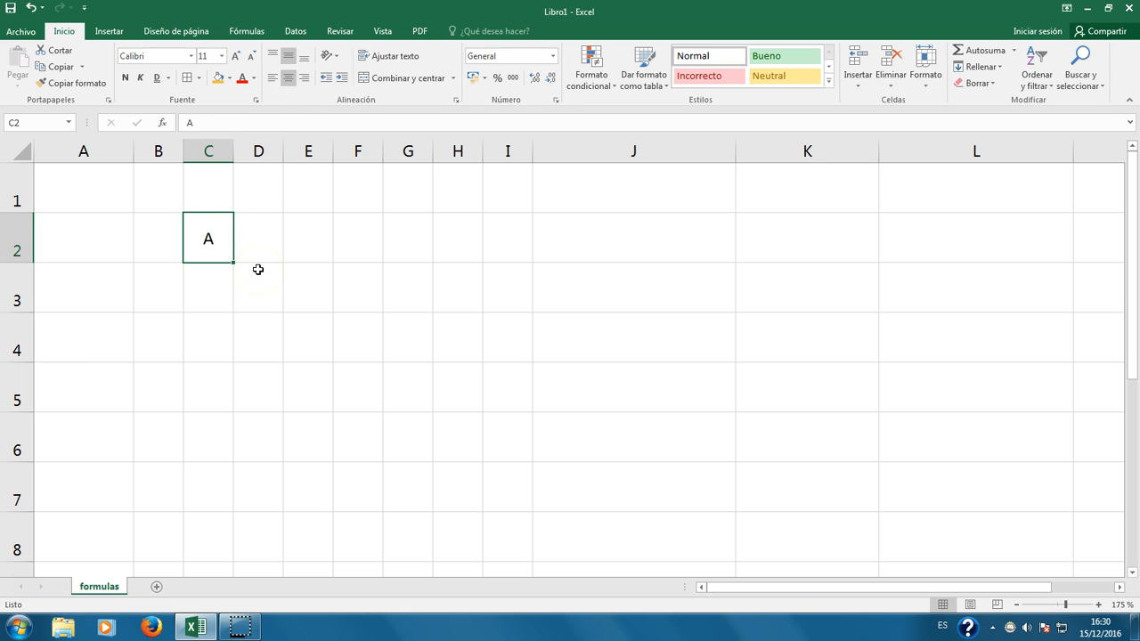
left_click(208, 240)
double_click(208, 241)
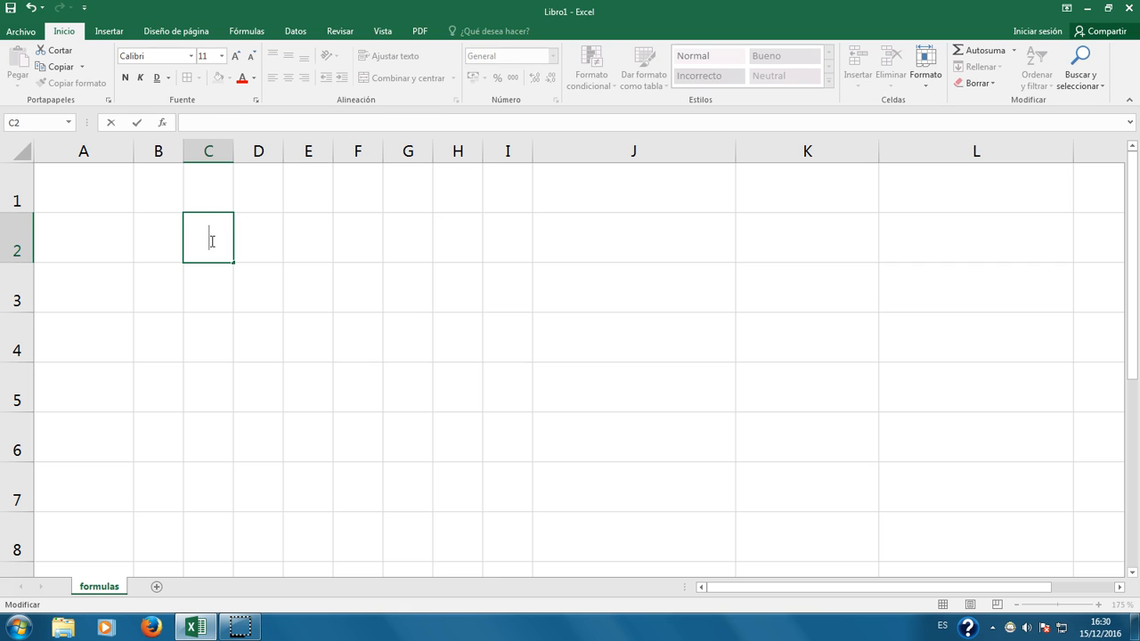
Step: Enter EXCEL in C2 and enlarge column C and row 2
key("Return")
left_click(208, 240)
left_click_drag(235, 152, 254, 154)
left_click_drag(23, 261, 23, 276)
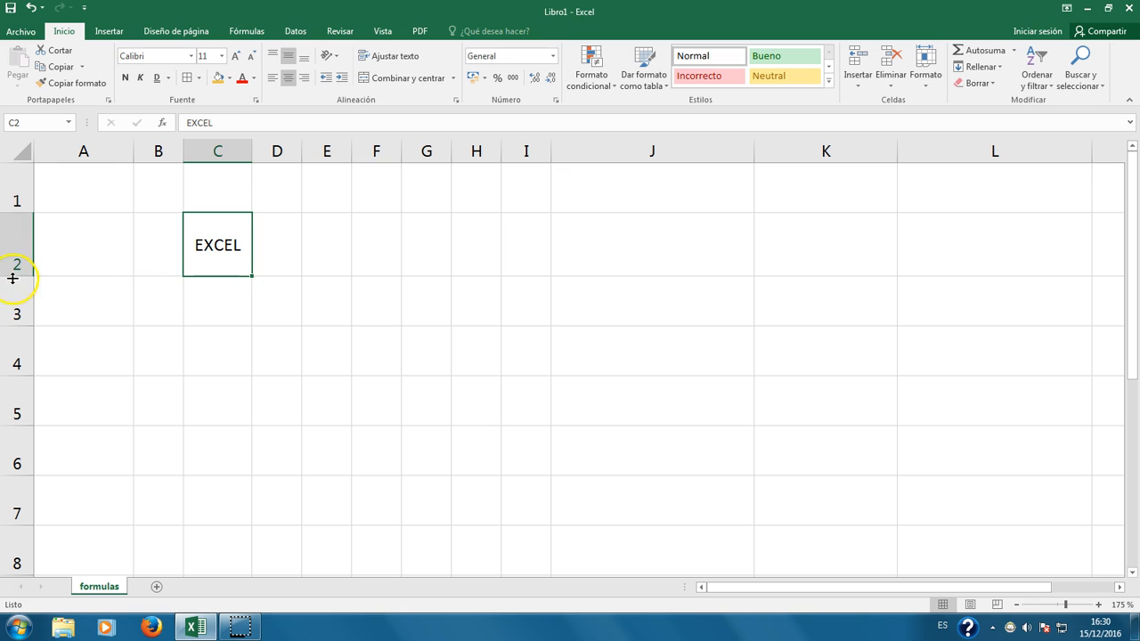
left_click_drag(252, 149, 260, 150)
left_click_drag(27, 271, 21, 280)
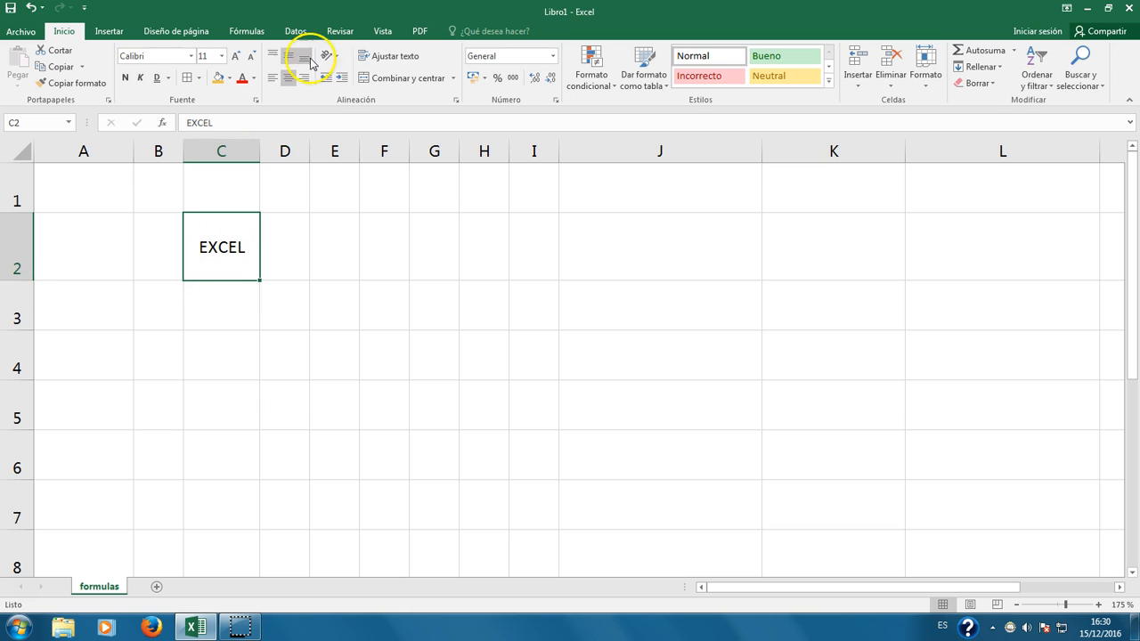
Step: Try angled-up, angled-down and vertical stacked orientations for EXCEL, auto-fitting row 2
left_click(339, 55)
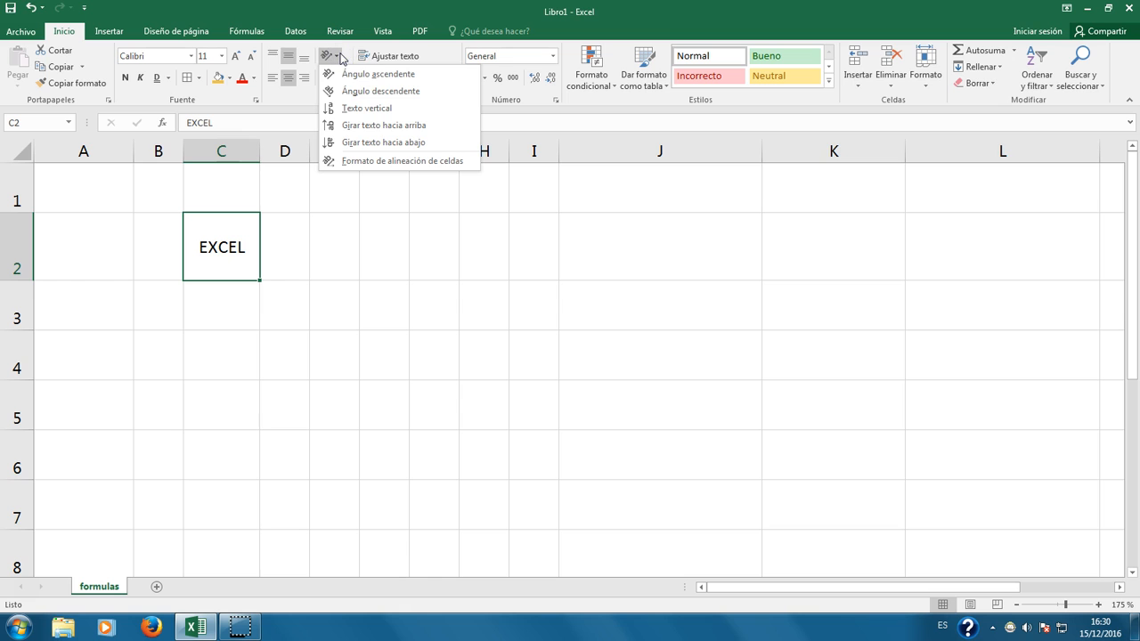
left_click(354, 79)
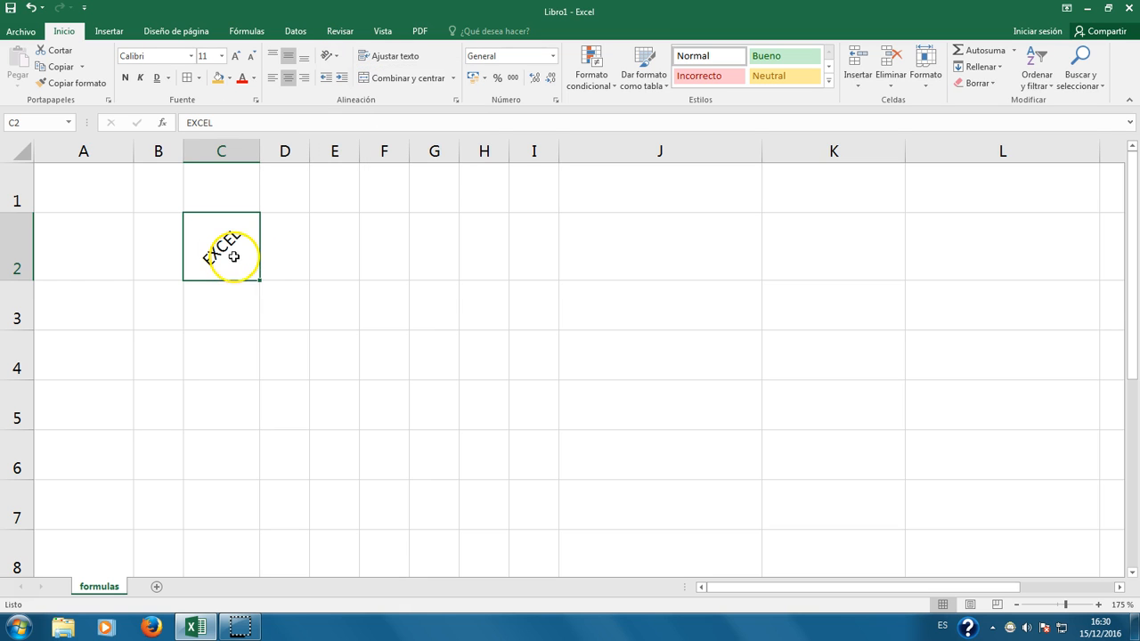
left_click(334, 56)
left_click(361, 92)
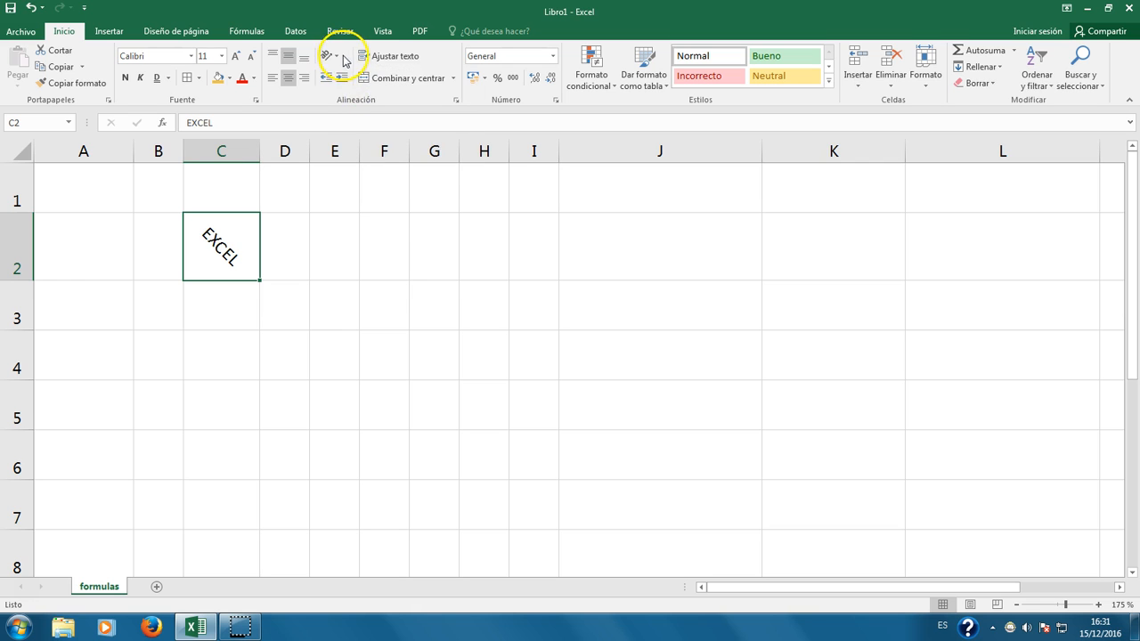
left_click(344, 57)
left_click(367, 108)
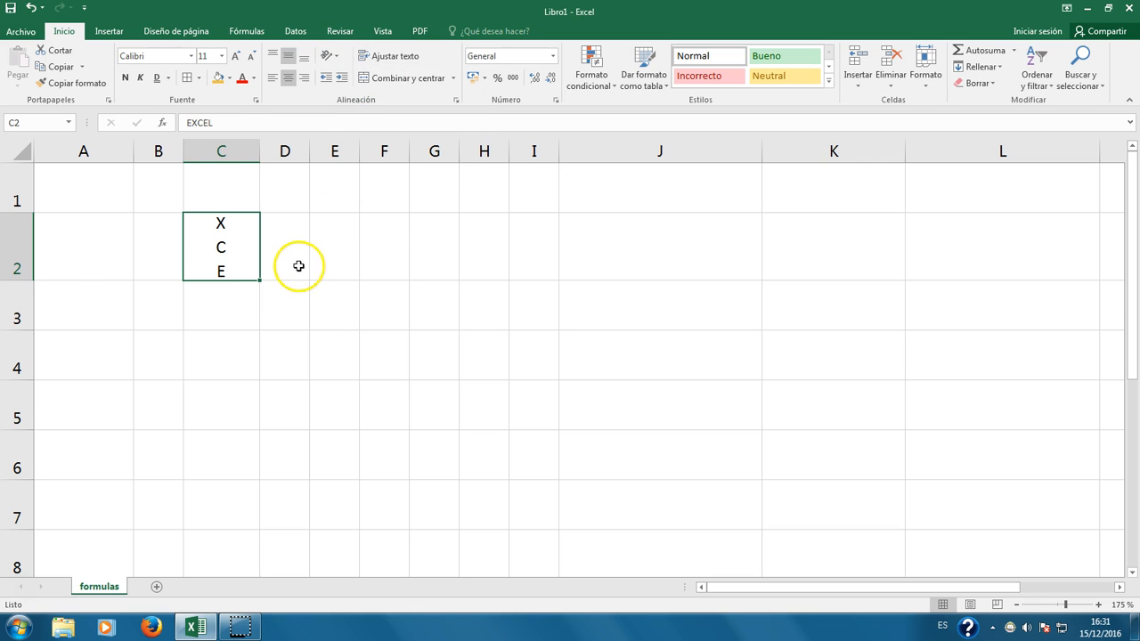
double_click(24, 281)
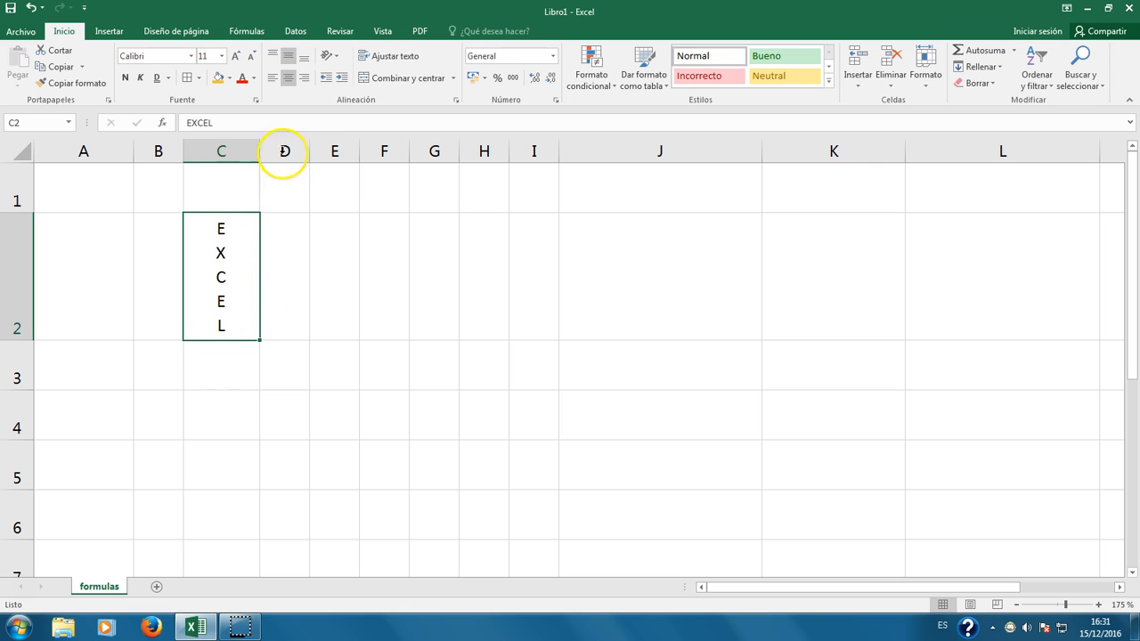
Step: Rotate EXCEL upward, stack it again, then rotate it to read downward
left_click(329, 55)
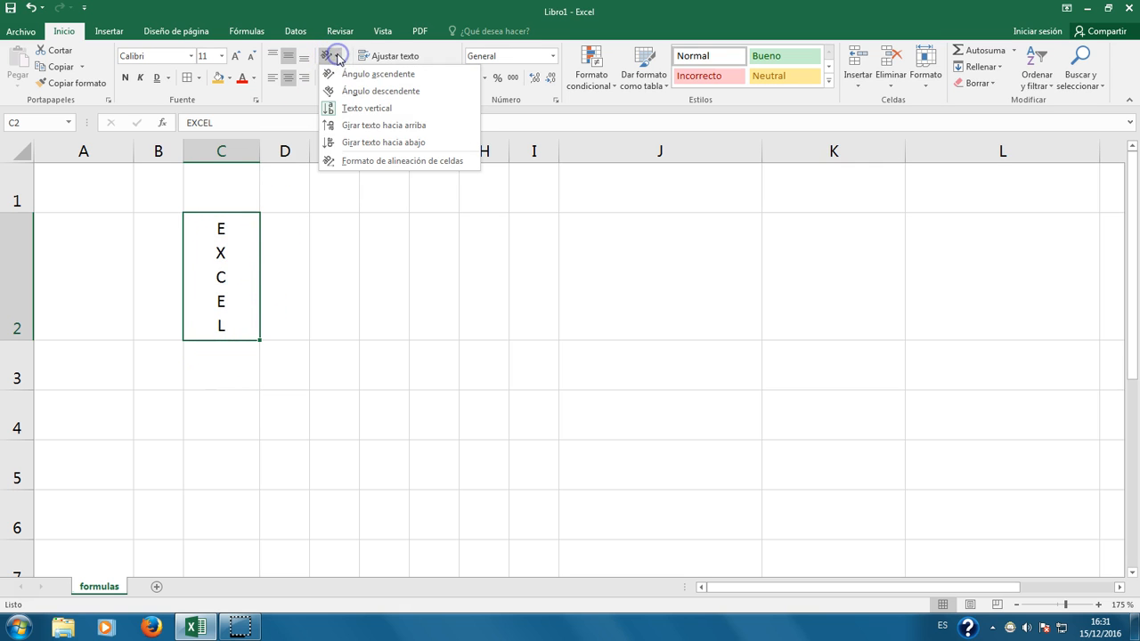
left_click(383, 125)
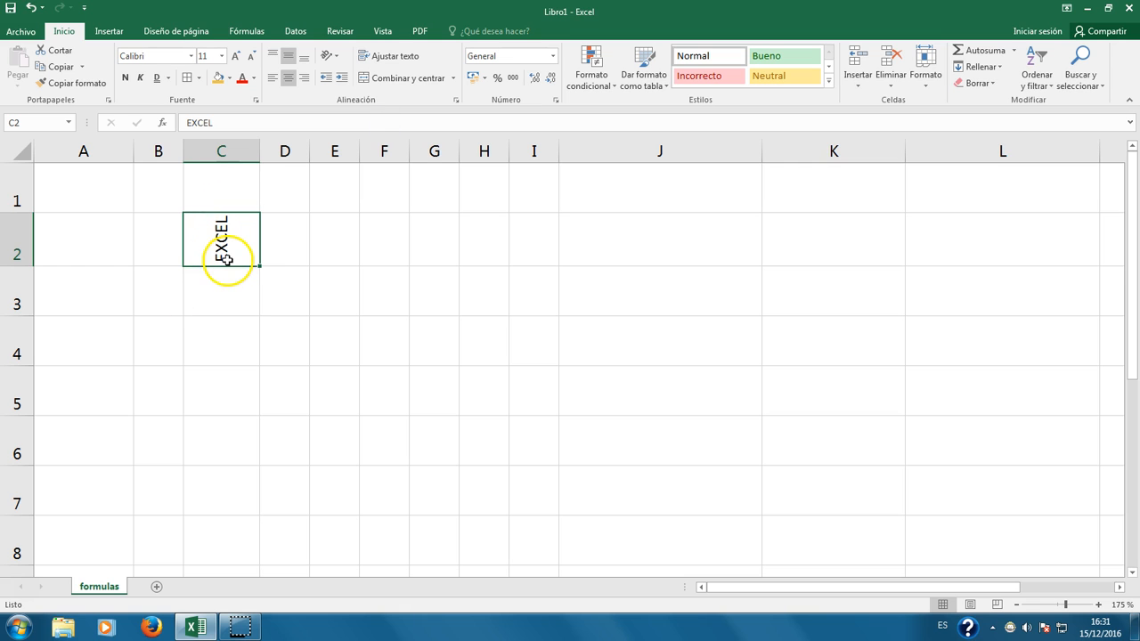
left_click(328, 55)
left_click(358, 108)
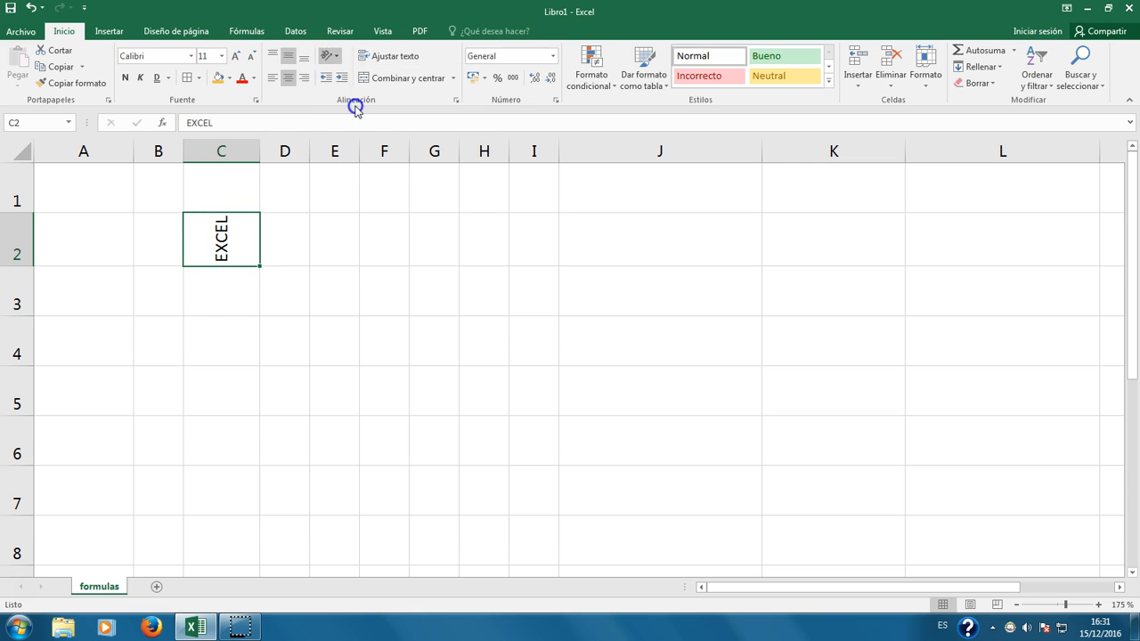
left_click(334, 57)
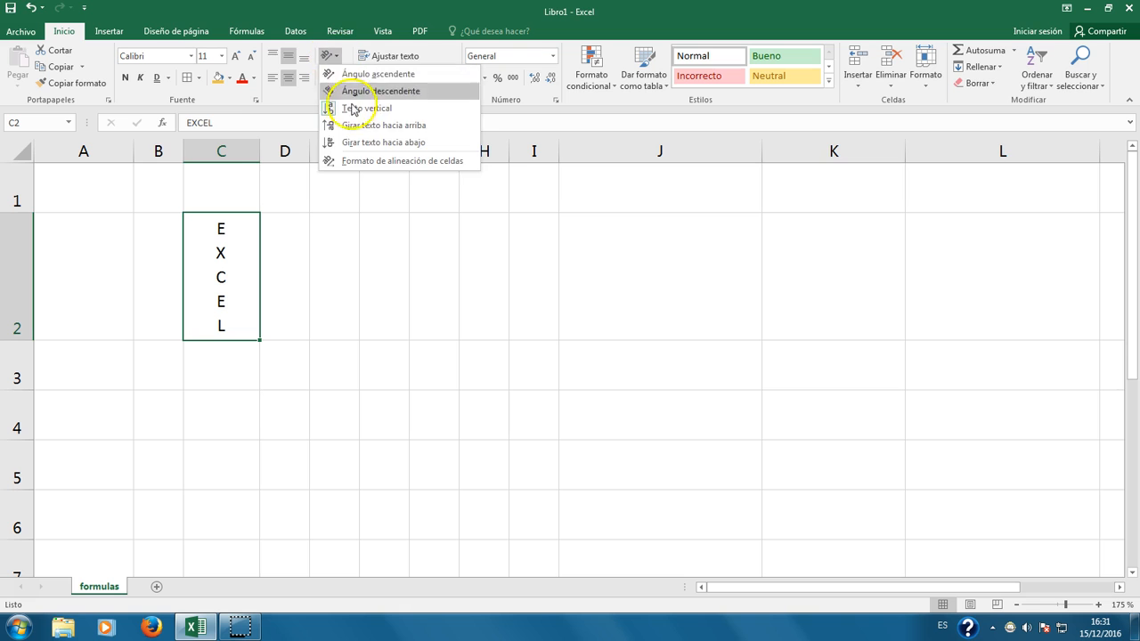
left_click(362, 140)
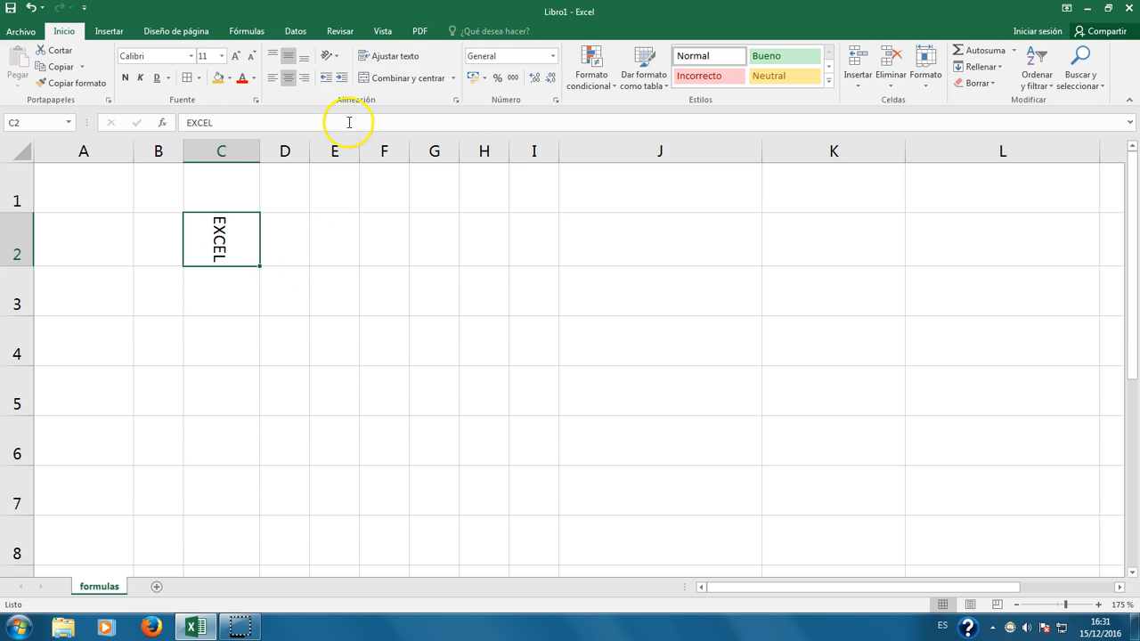
left_click(336, 58)
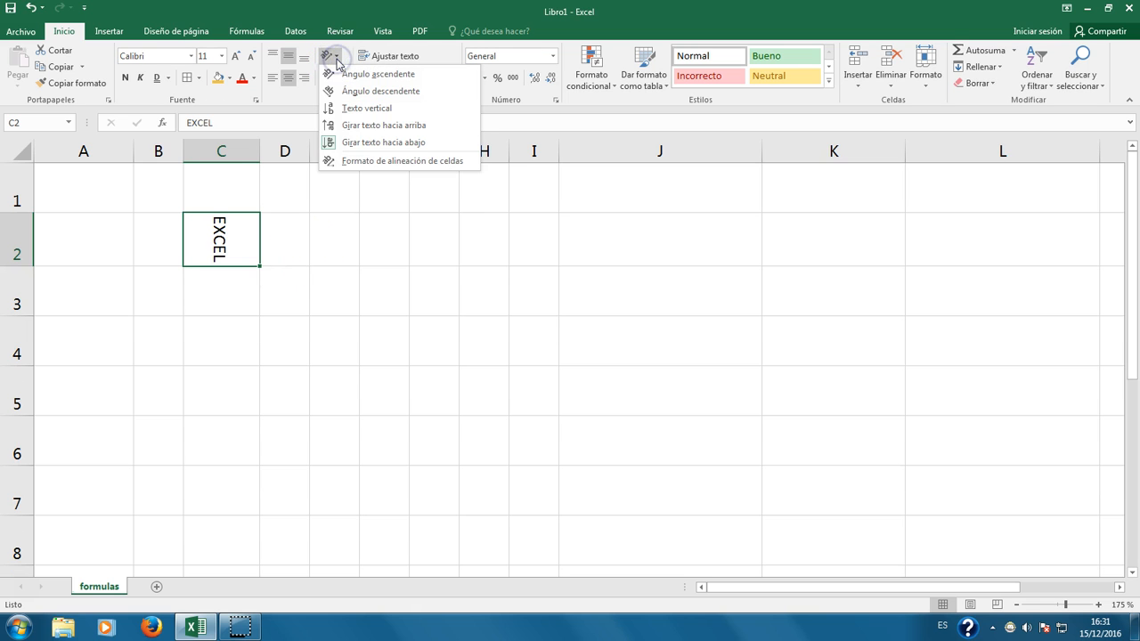
left_click(385, 161)
Step: Set EXCEL in C2 to a -60° angle in the Format Cells alignment settings
left_click_drag(325, 125, 583, 195)
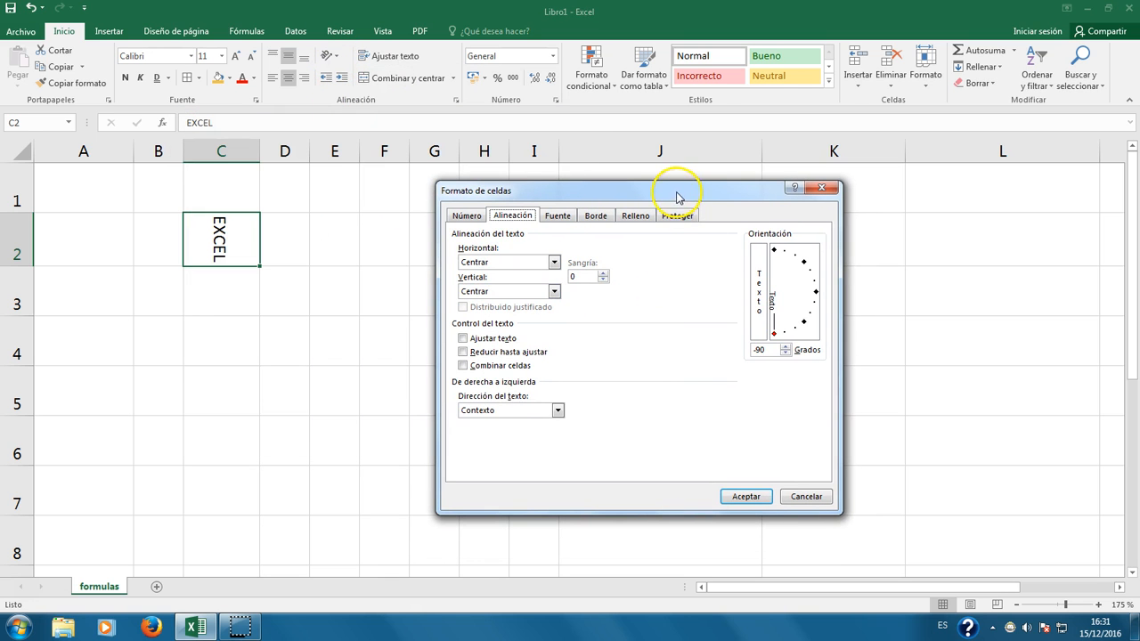
left_click_drag(679, 188, 560, 97)
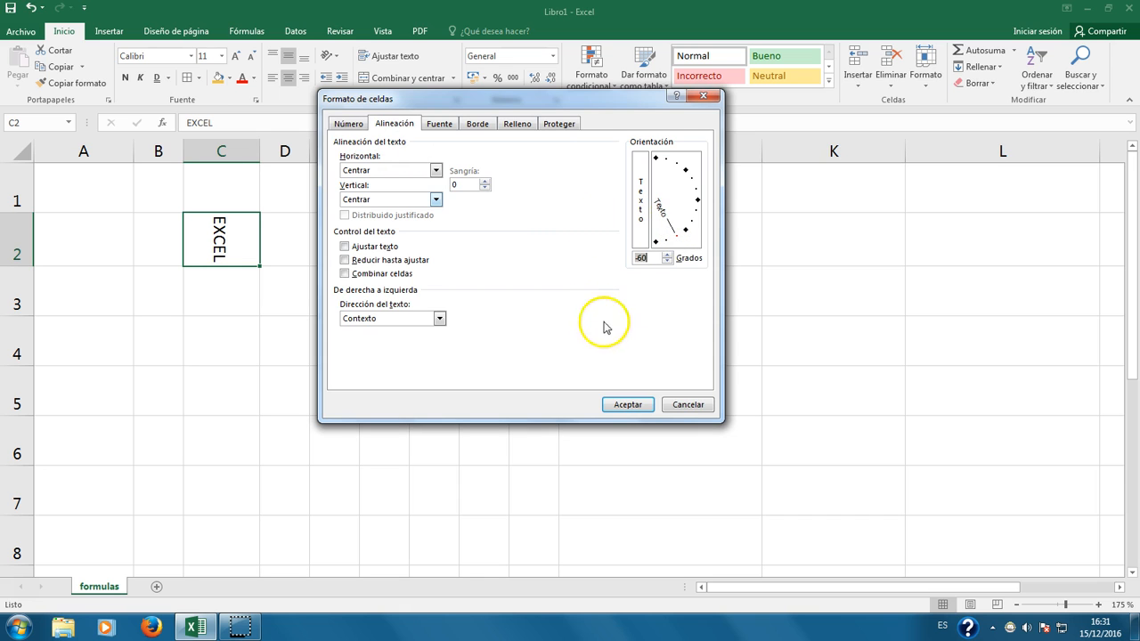
left_click(627, 404)
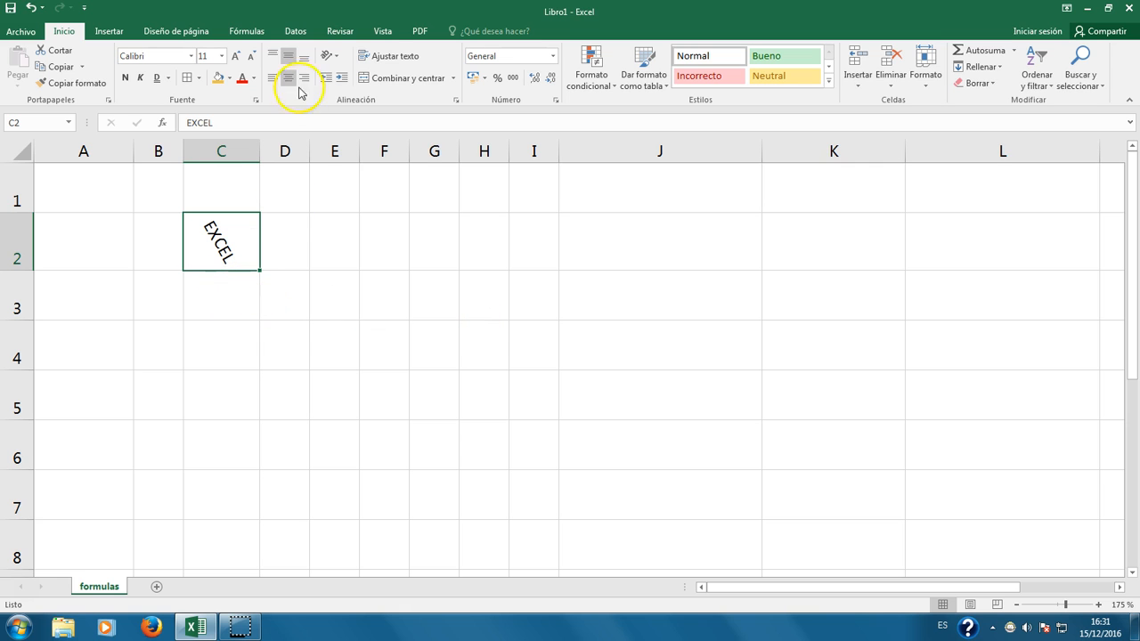
left_click(330, 55)
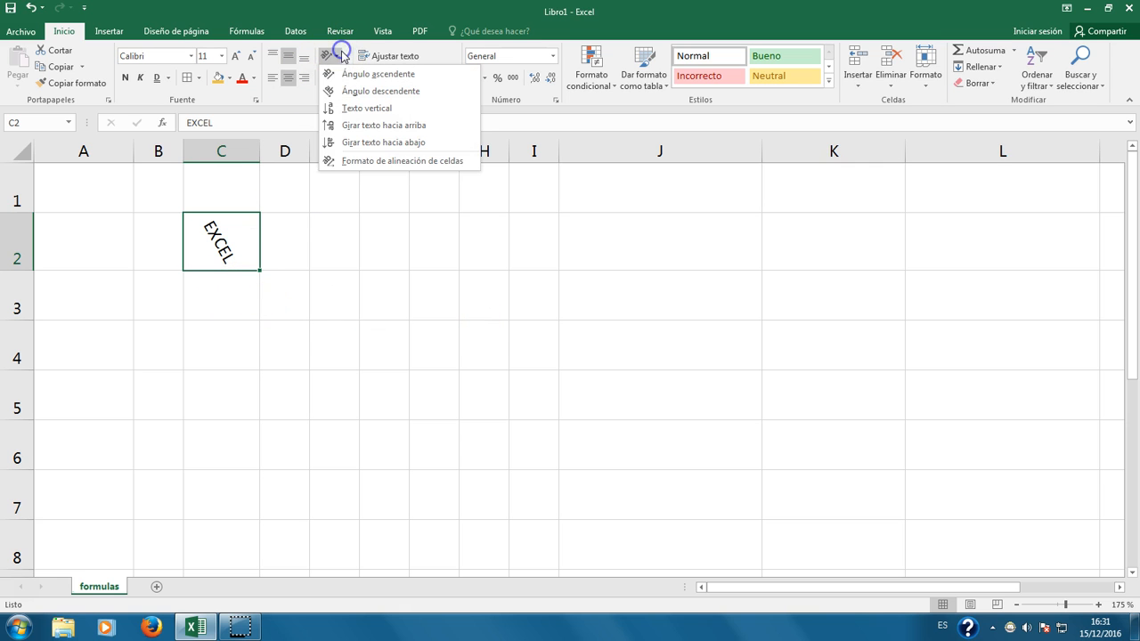
left_click(379, 160)
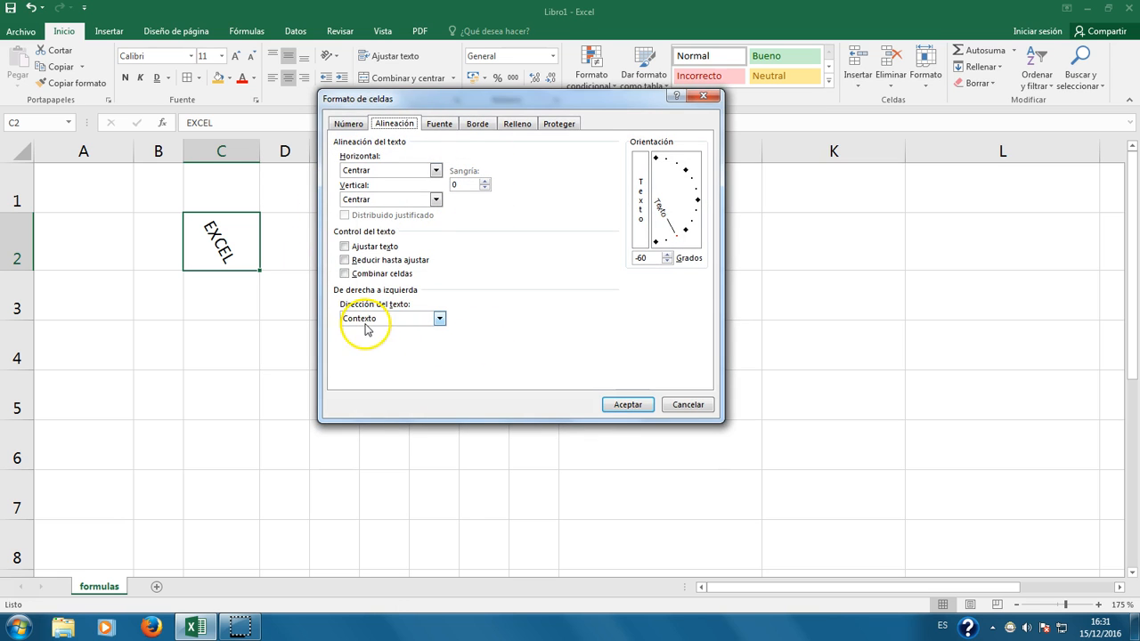
left_click_drag(394, 99, 463, 109)
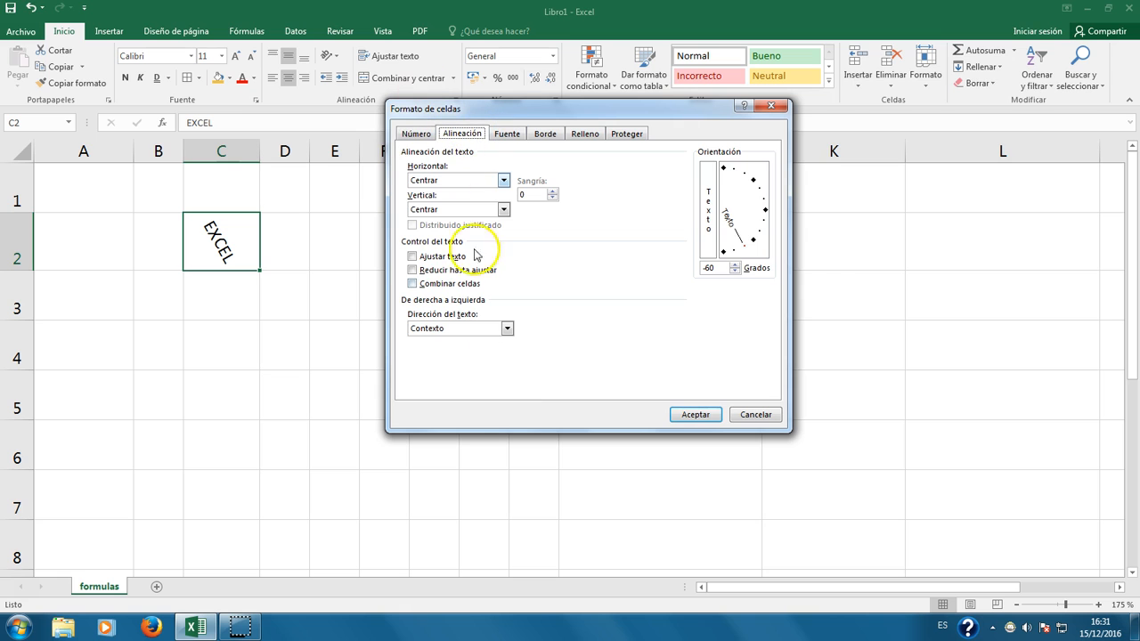
left_click(714, 416)
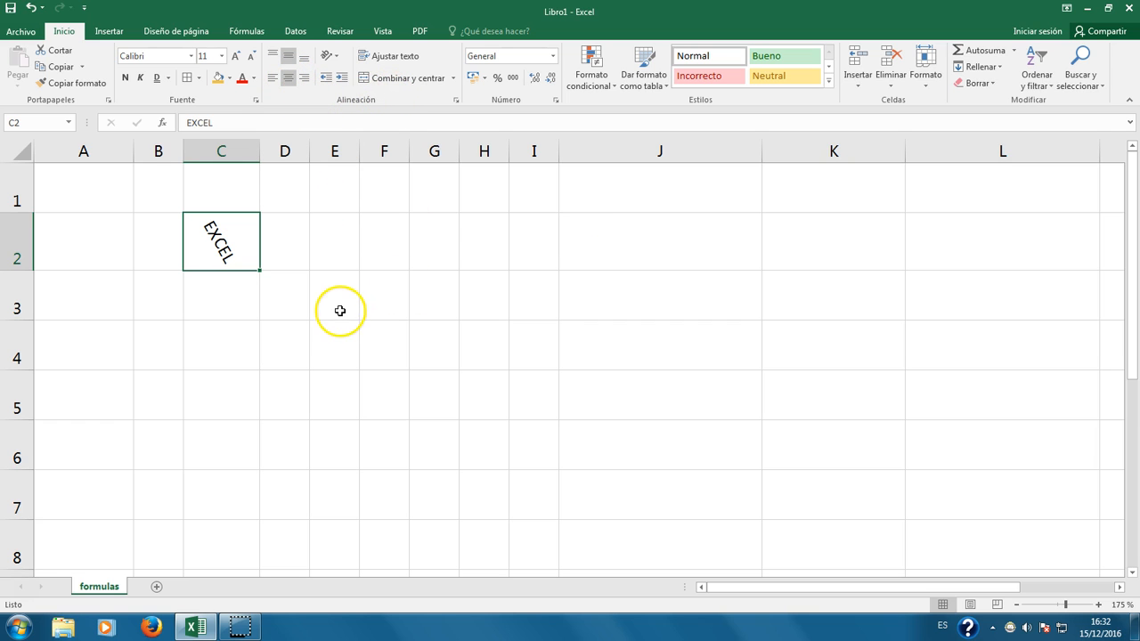
Step: Clear C2's text and formatting, then enter PRECIO TOTAL in it
left_click(968, 85)
left_click(995, 91)
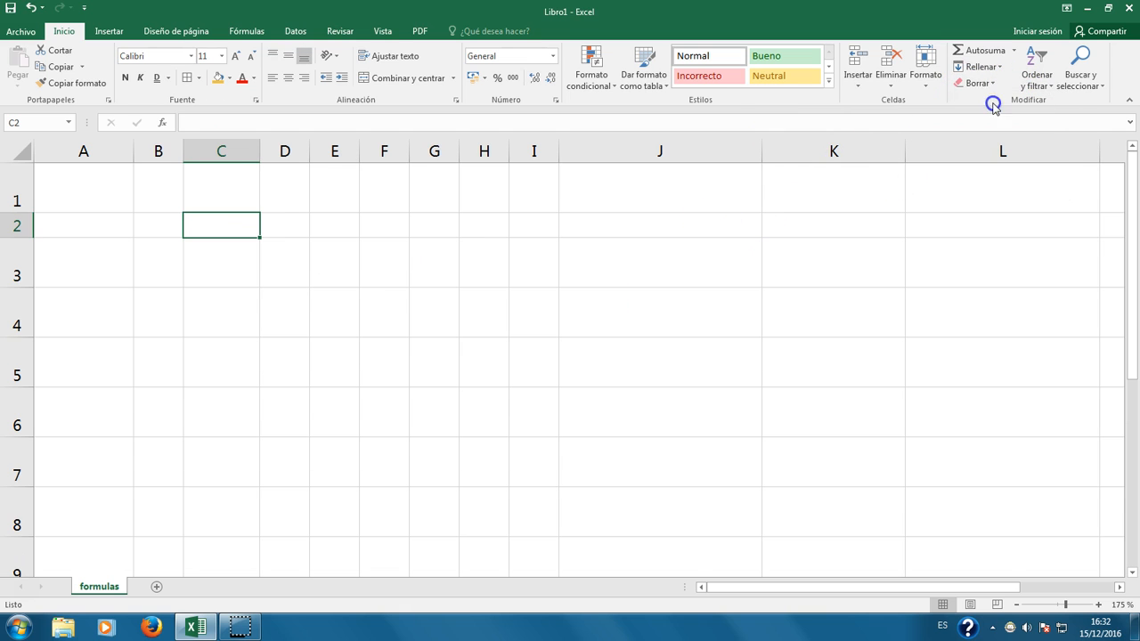
left_click(248, 307)
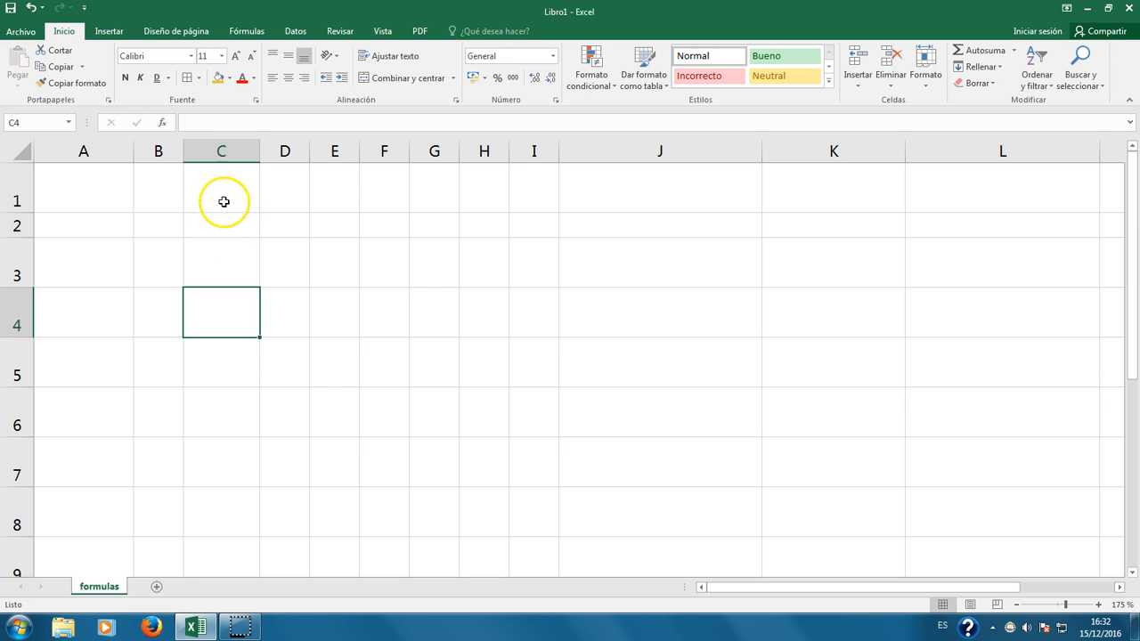
left_click_drag(219, 226, 266, 225)
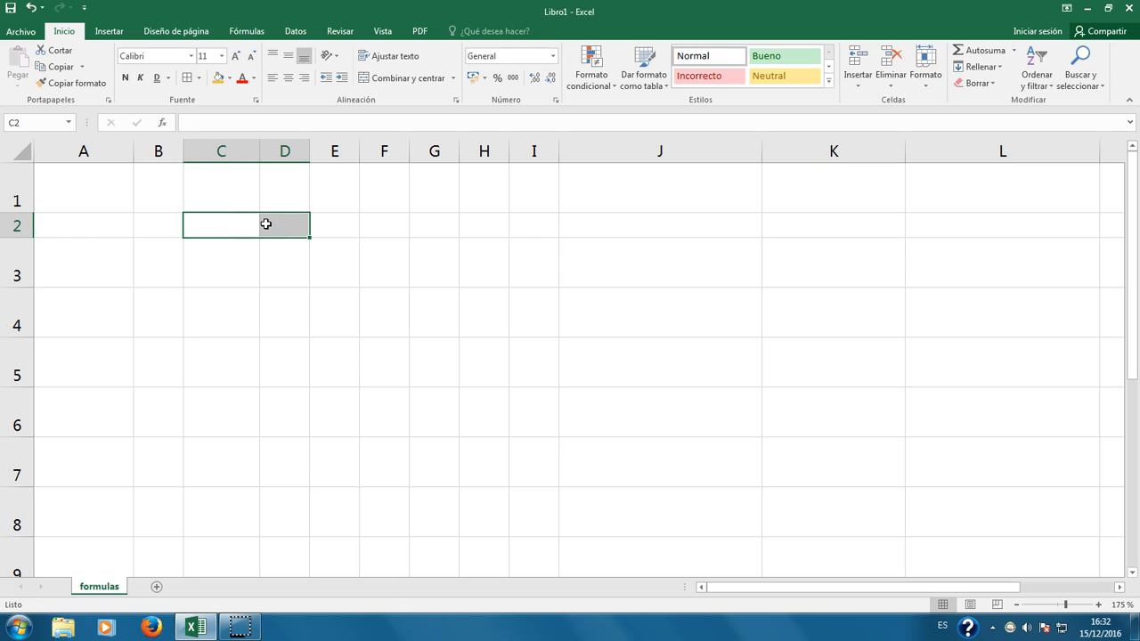
type("PRECIO TO")
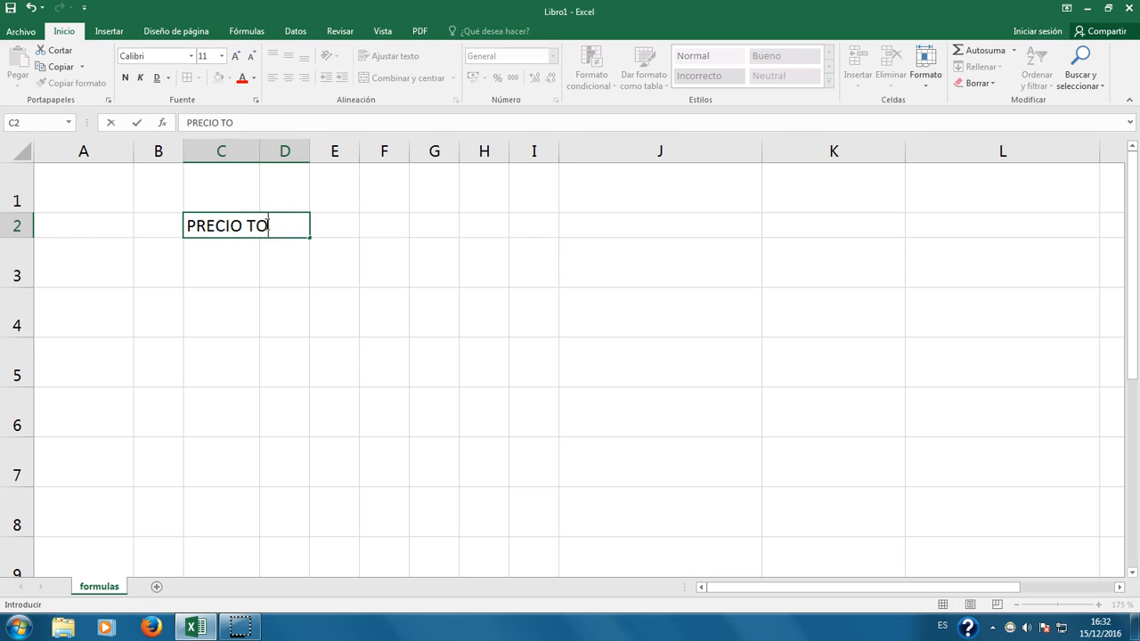
key("Return")
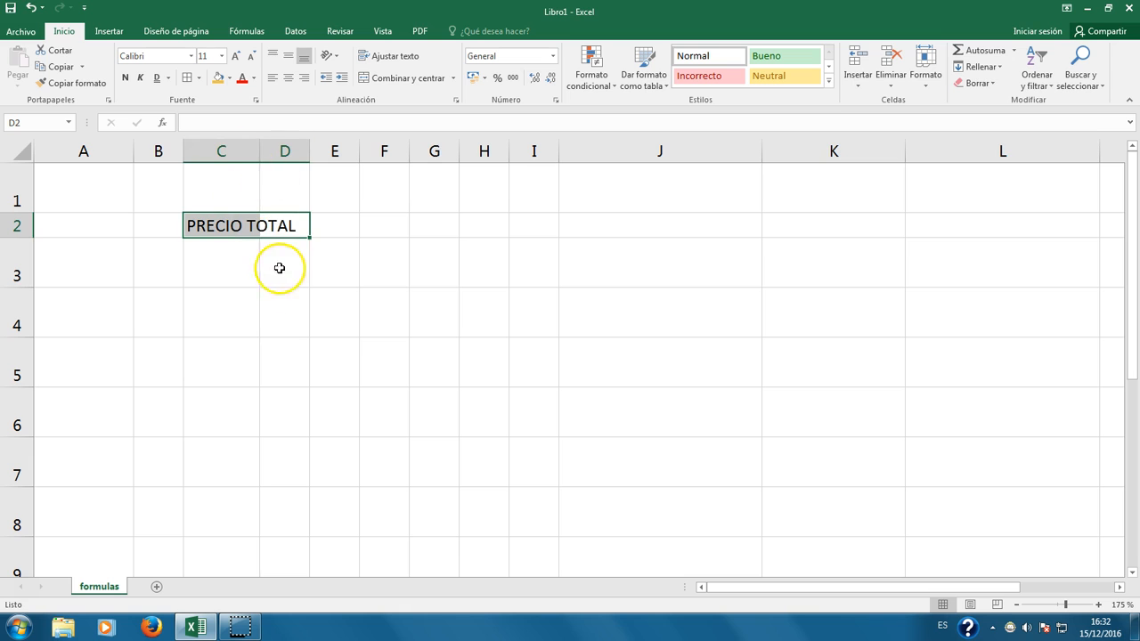
left_click(280, 267)
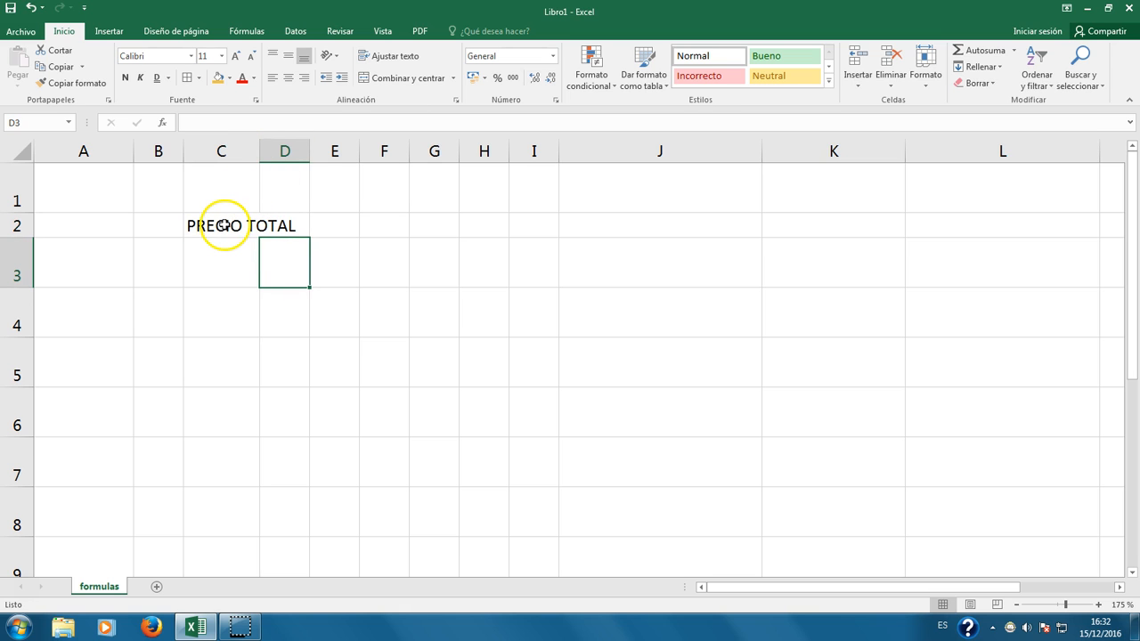
Step: Select the range C2:D2 to be merged for the heading
left_click_drag(241, 225, 276, 226)
left_click(214, 298)
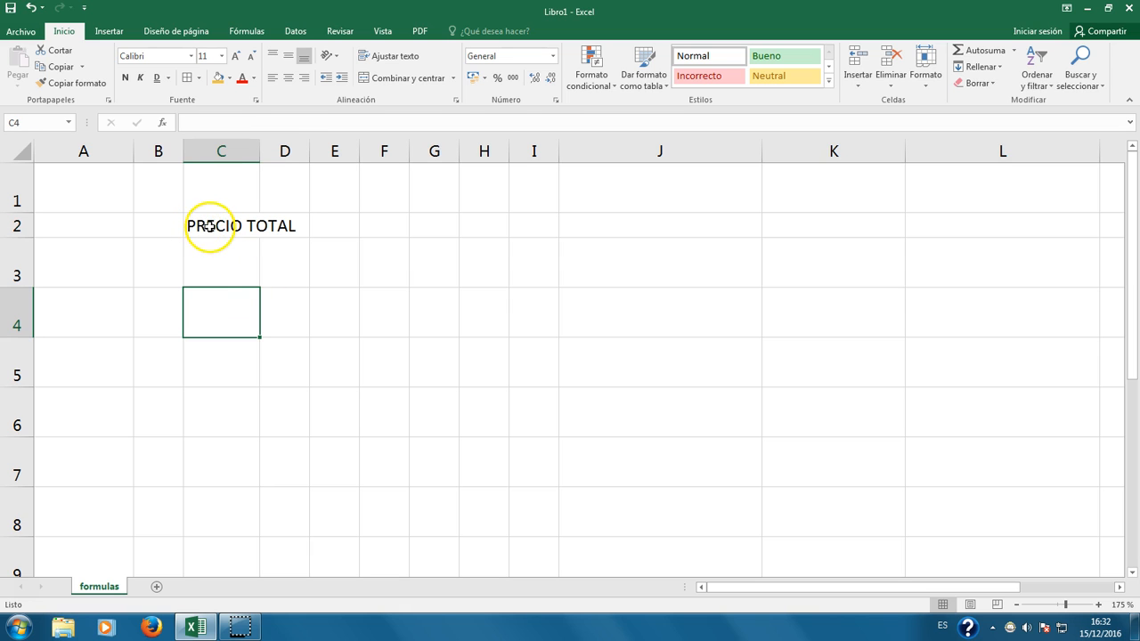
left_click(208, 226)
left_click_drag(258, 227, 276, 227)
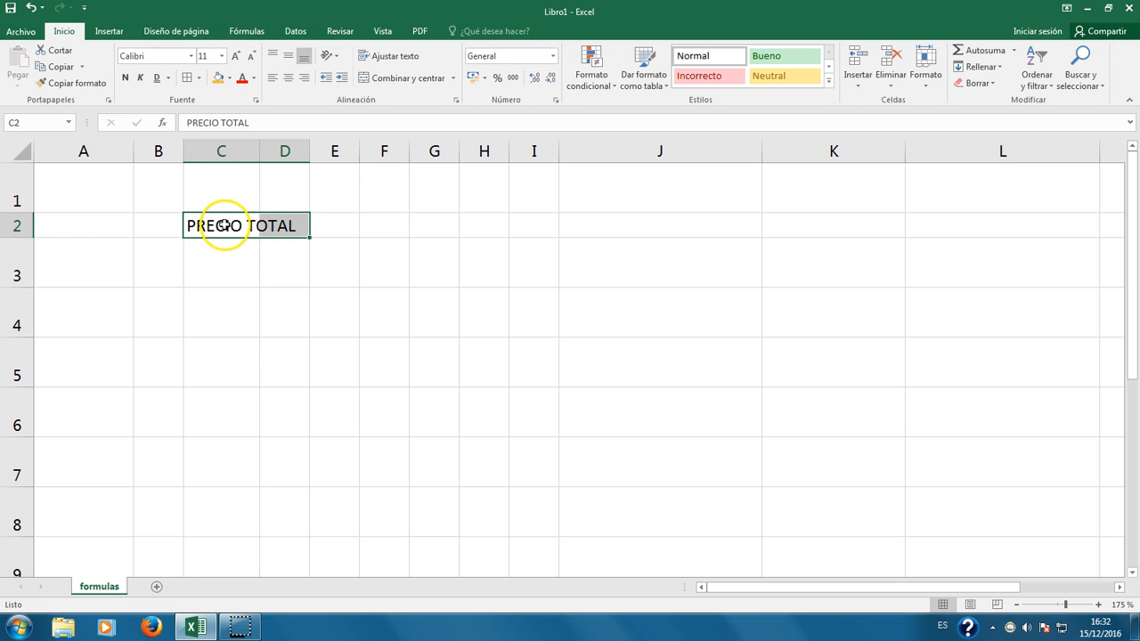
left_click(238, 248)
left_click_drag(224, 227, 269, 228)
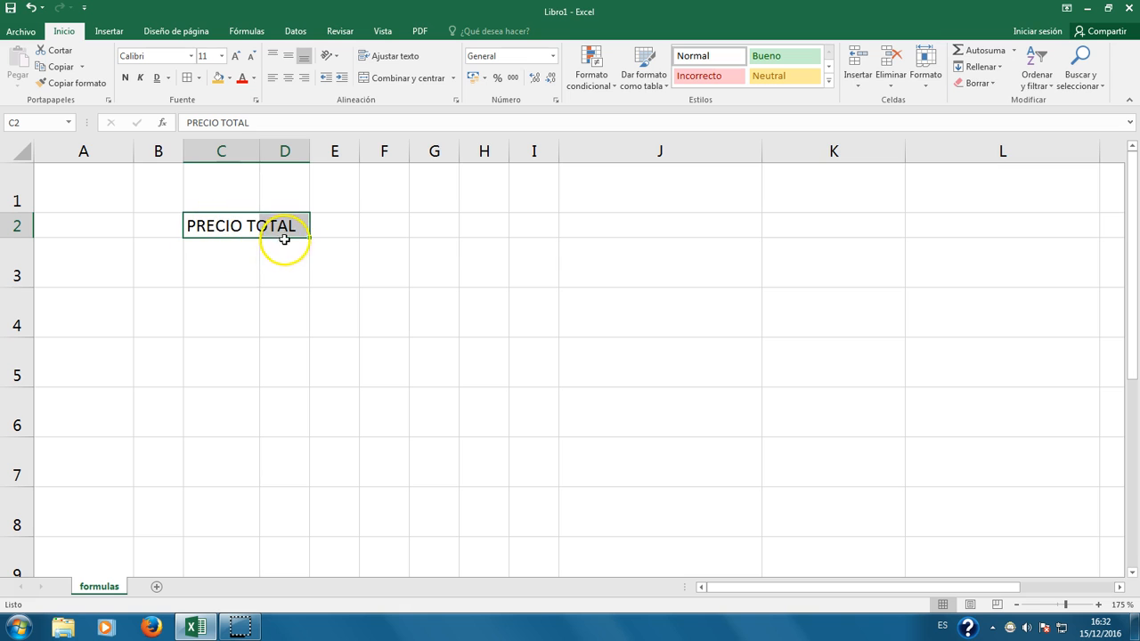
Step: Merge and centre PRECIO TOTAL over C2:D2, then enter 1, 2, 3 in C3:C5
left_click(409, 83)
left_click(225, 266)
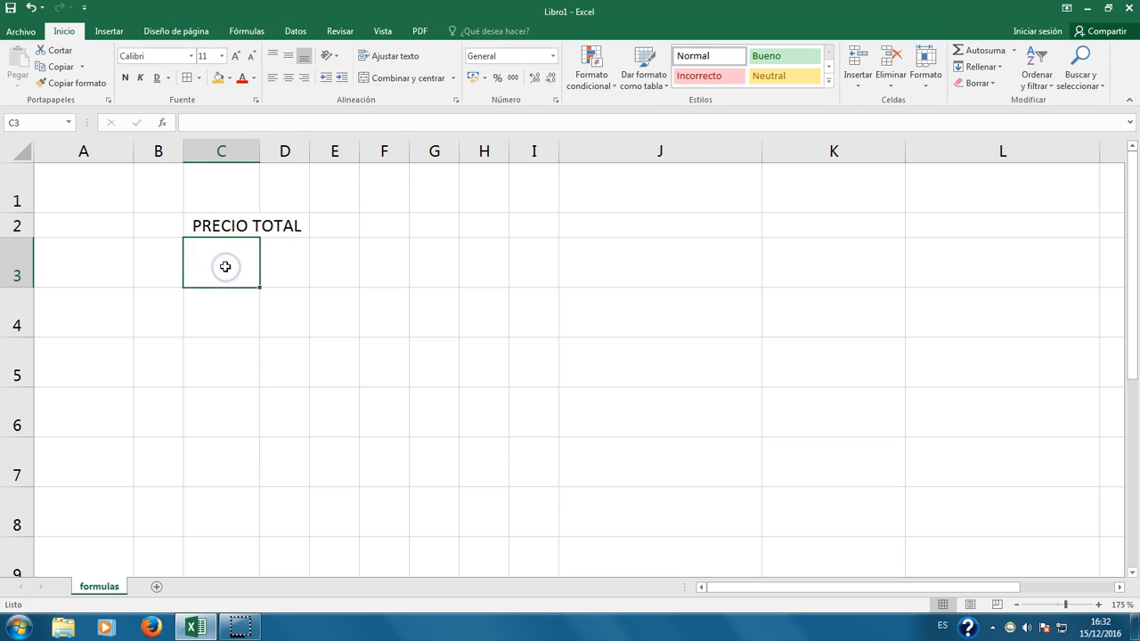
type("1")
key("Return")
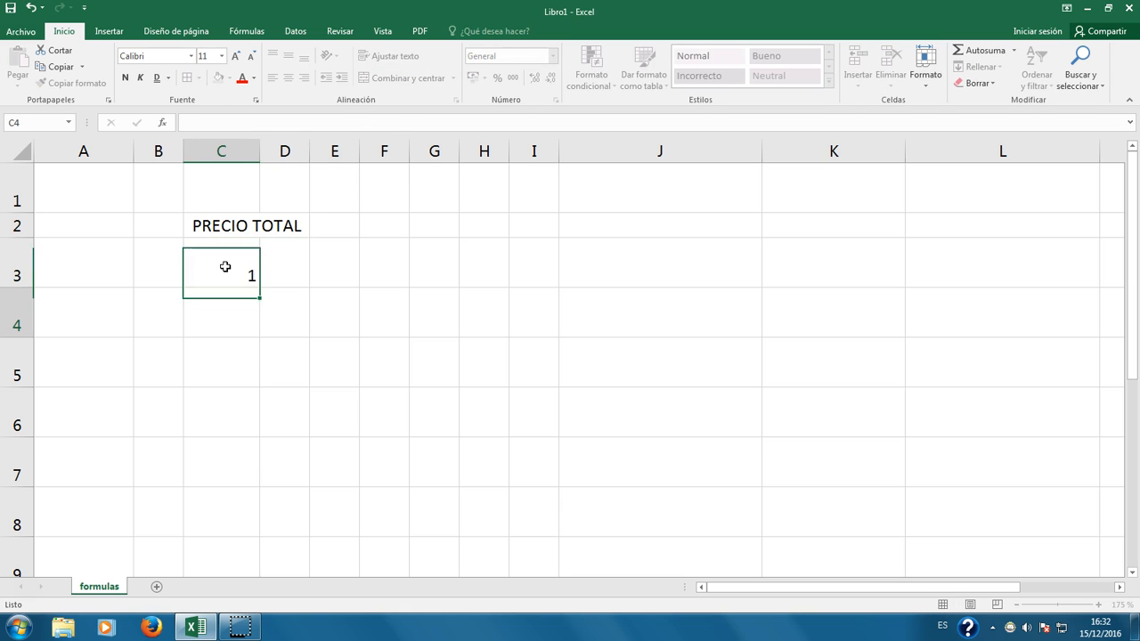
type("2")
key("Return")
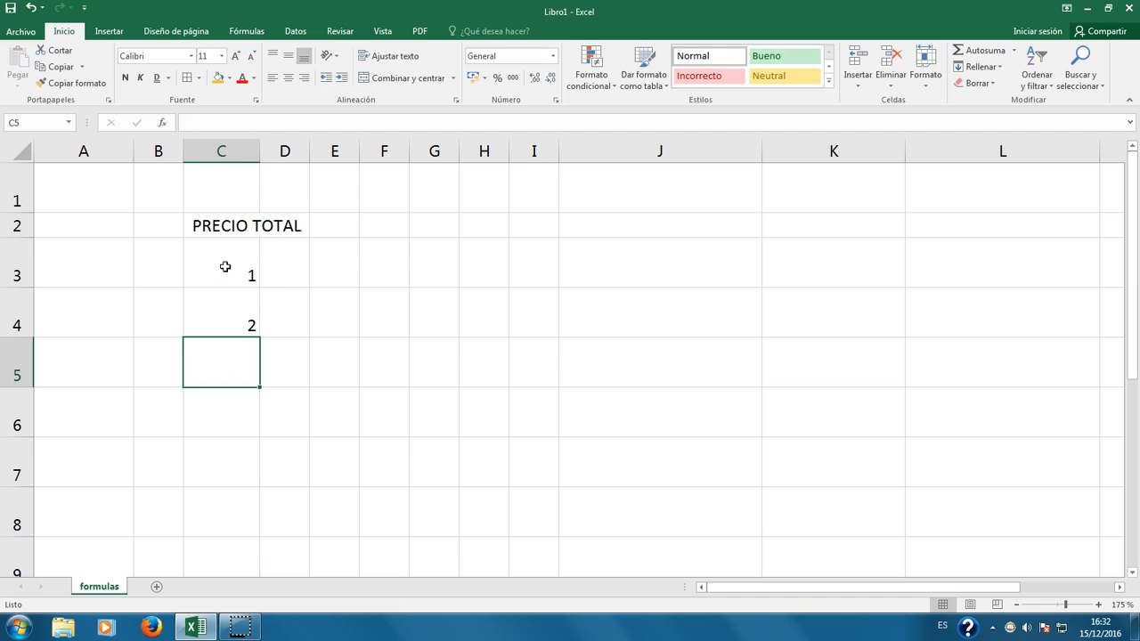
type("3")
key("Right")
key("Up")
key("Up")
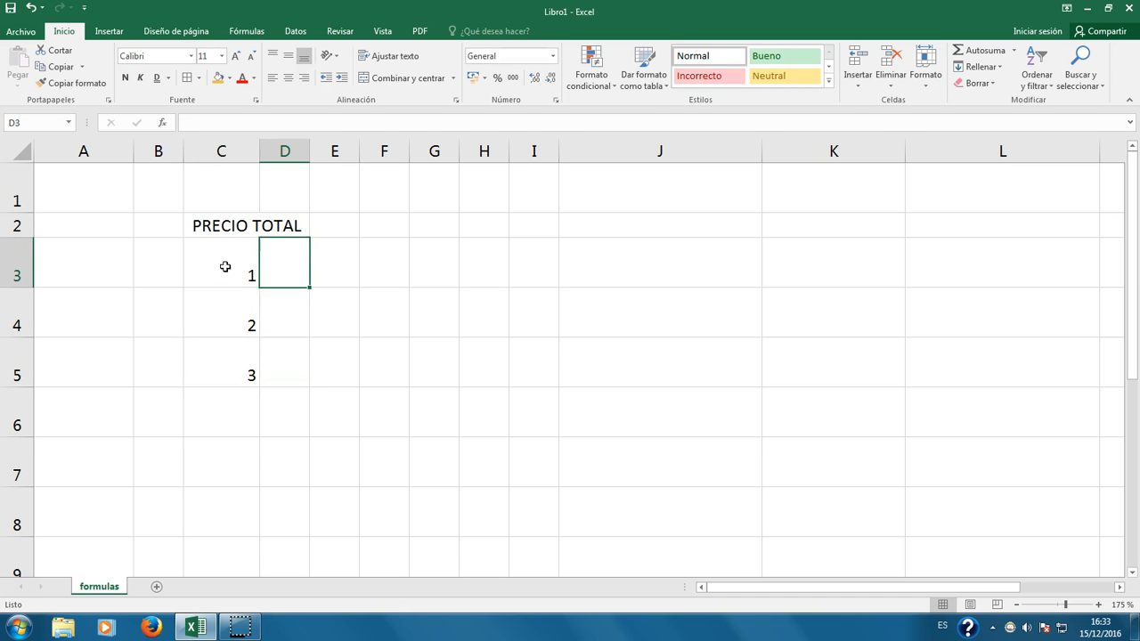
Step: Enter por kilo and por metro in D3:D4, widen column D, and select C2:D5
type("por kilo")
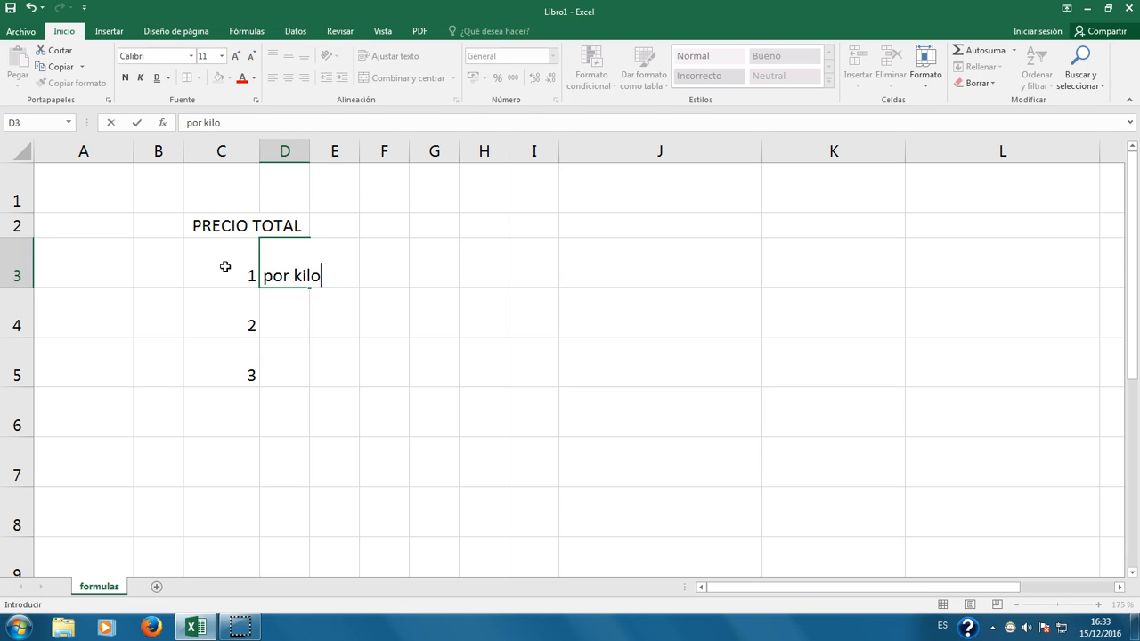
key("Return")
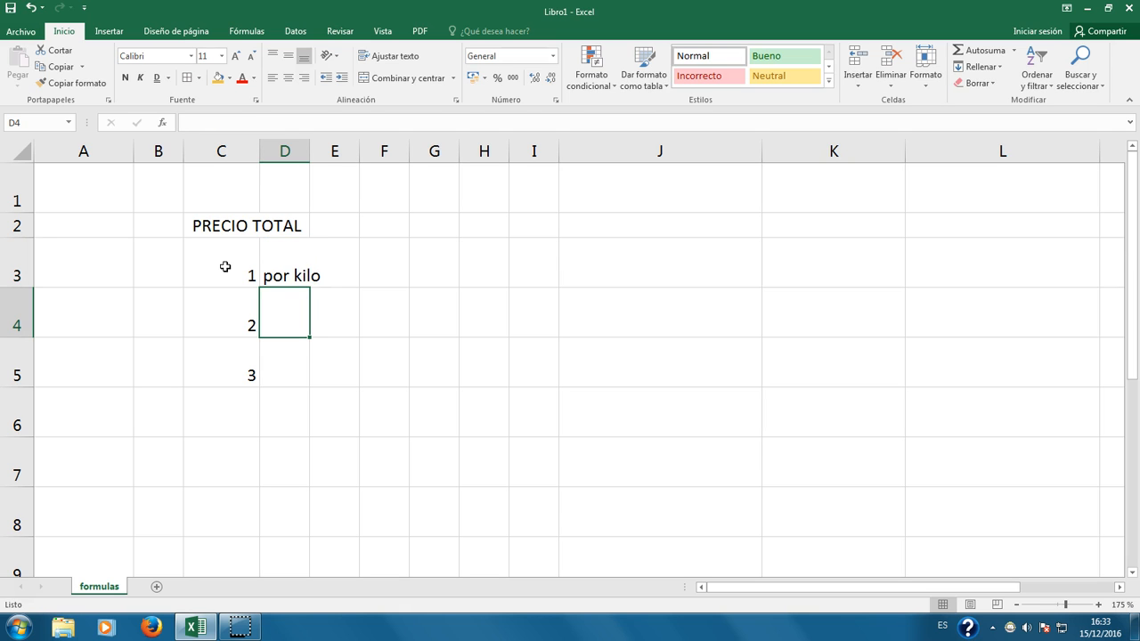
type("por metro")
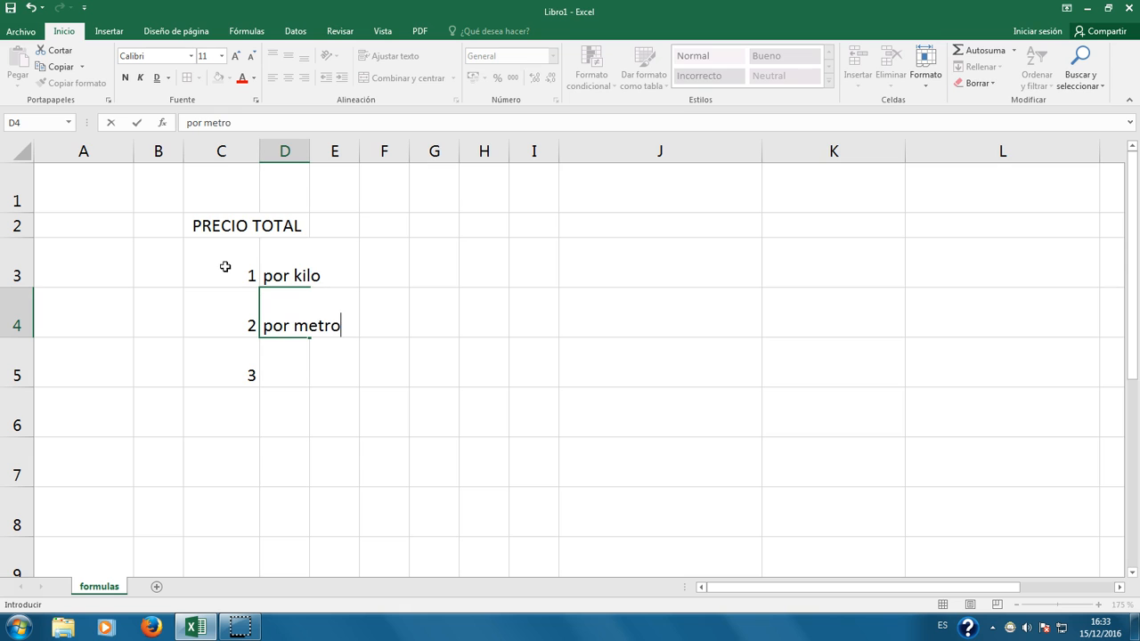
key("Return")
left_click_drag(310, 151, 344, 149)
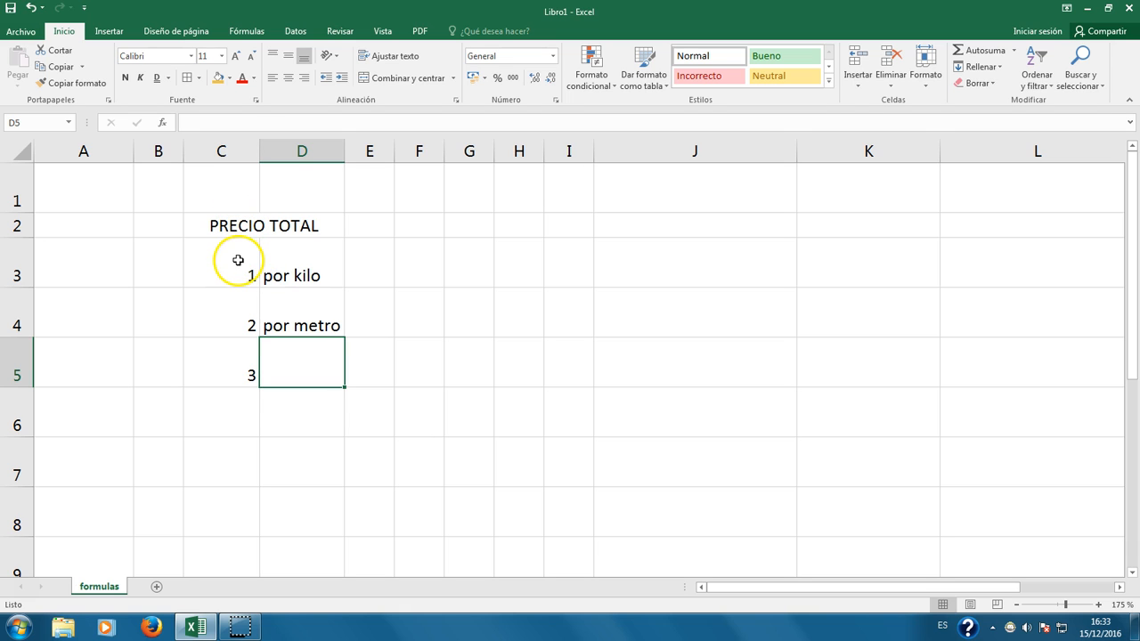
left_click(236, 225)
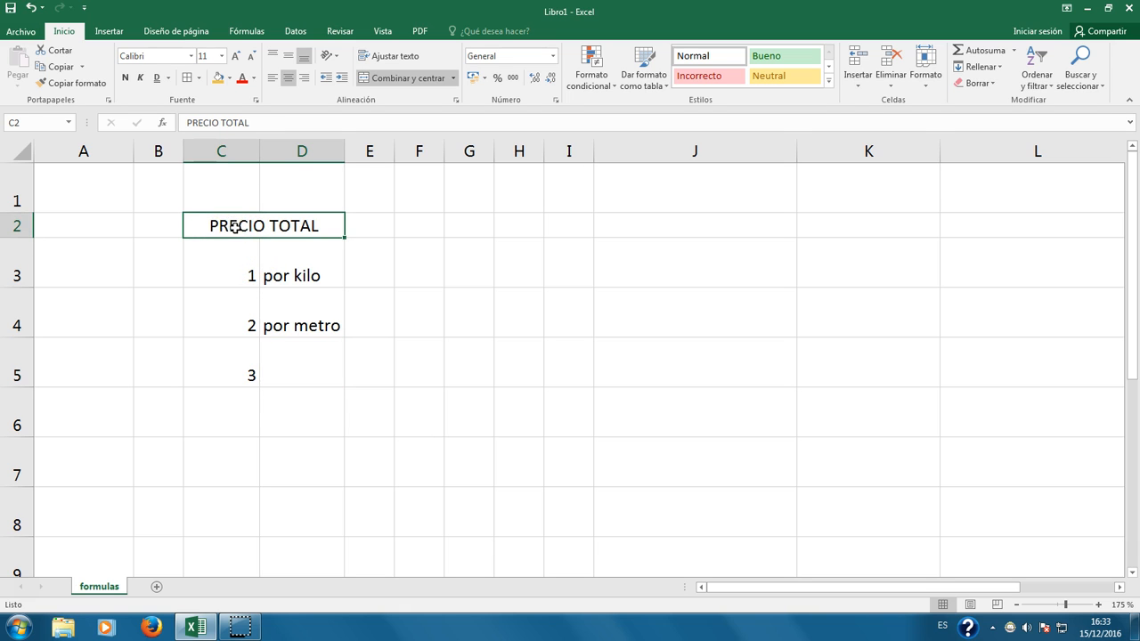
left_click_drag(222, 223, 214, 364)
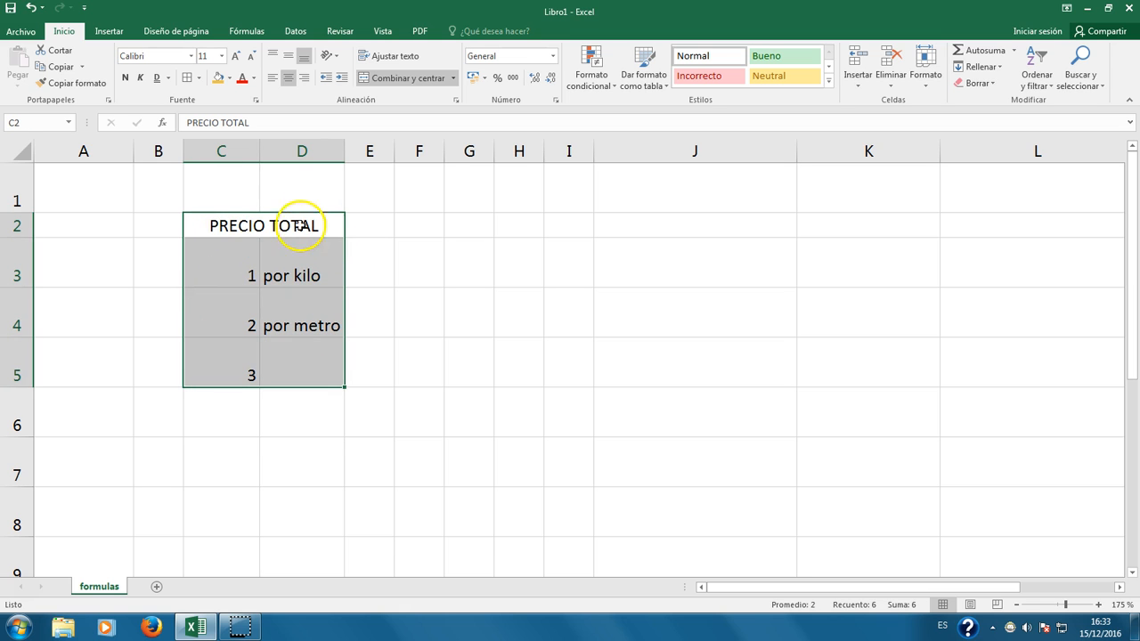
Step: Add left, right, bottom, inner horizontal and inner vertical borders to C2:D5
left_click(188, 80)
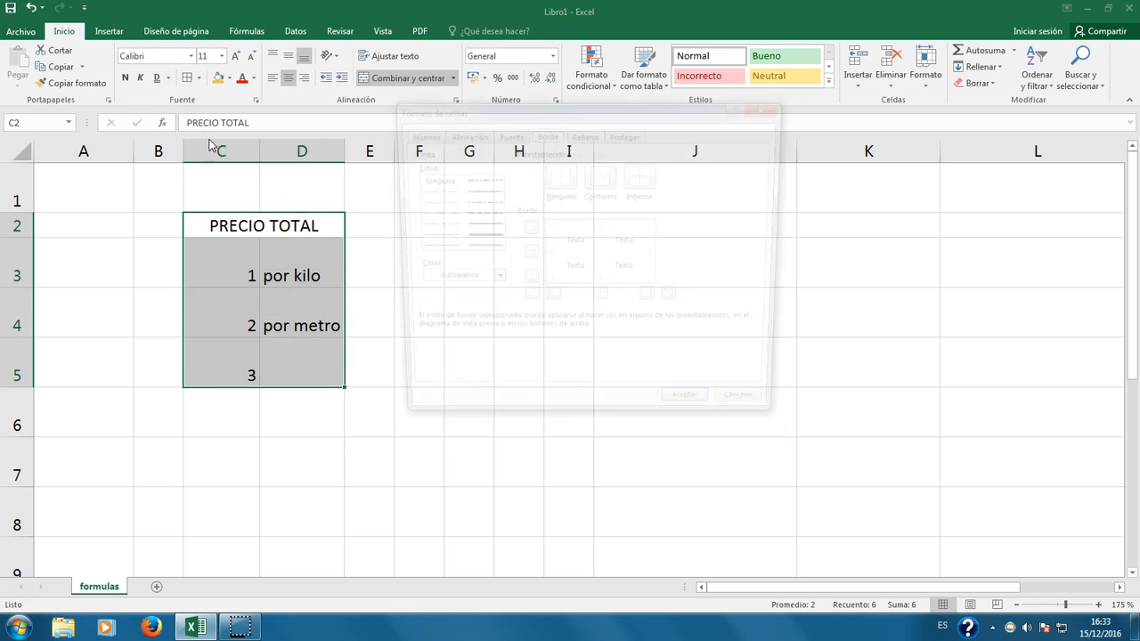
left_click(693, 415)
left_click(187, 79)
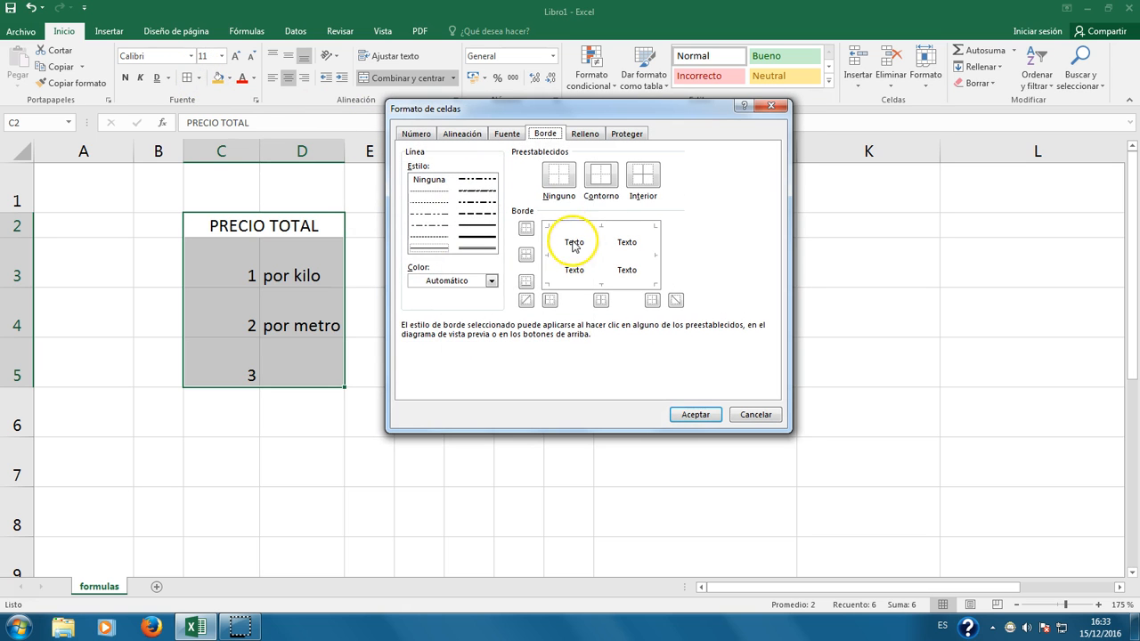
left_click(563, 255)
left_click(548, 248)
left_click(656, 256)
left_click(597, 283)
left_click(598, 258)
left_click(697, 415)
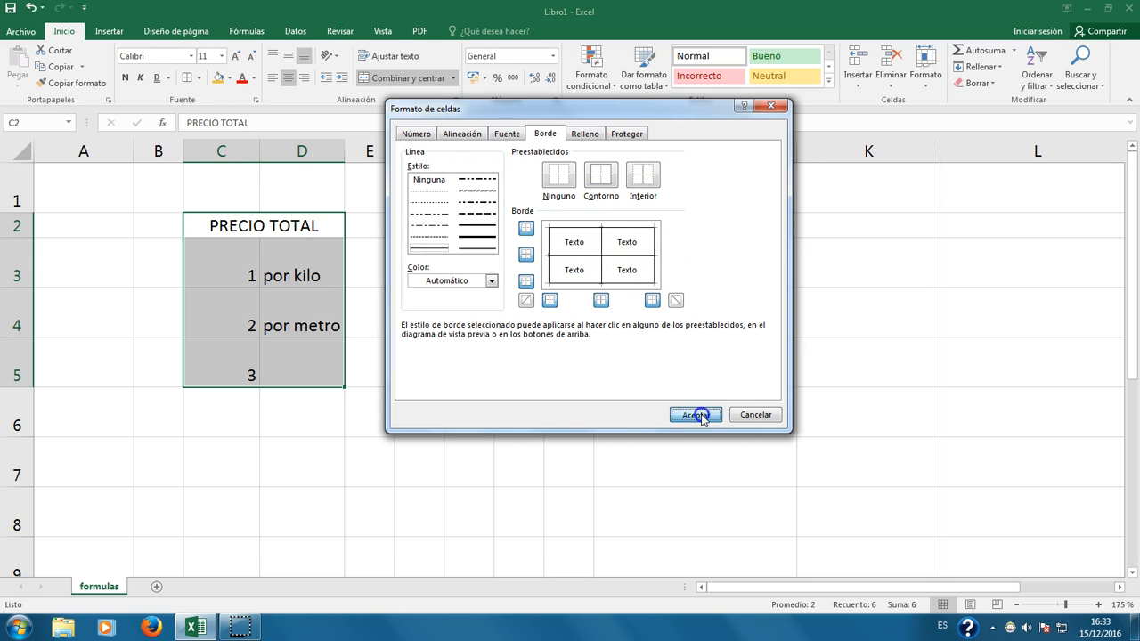
left_click(299, 472)
left_click(219, 226)
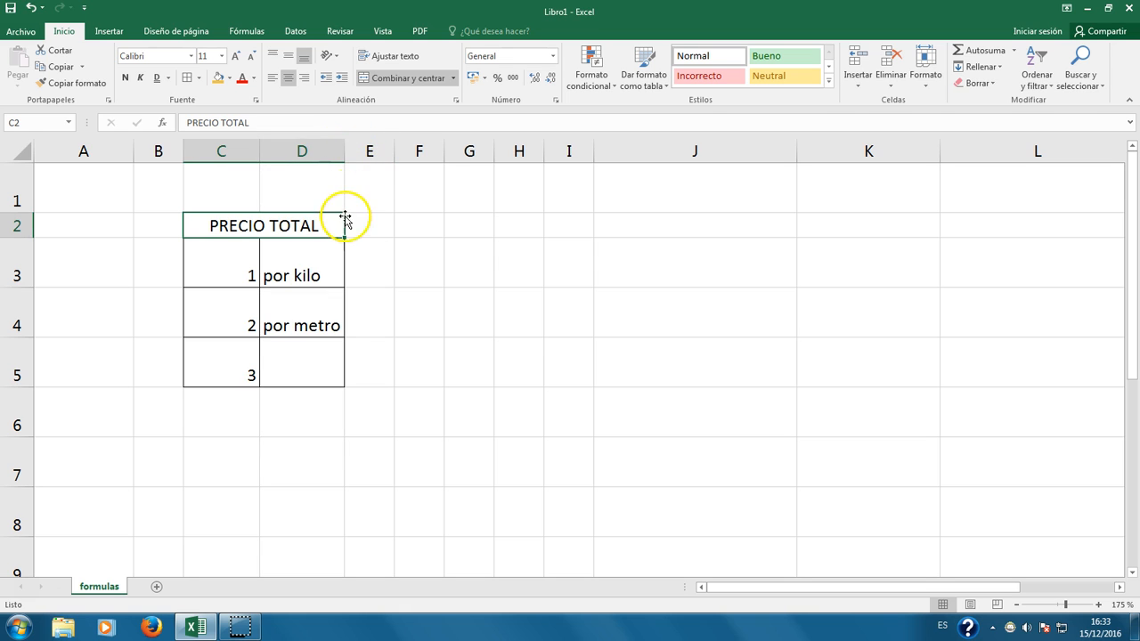
Step: Unmerge the PRECIO TOTAL heading, showing C2 holds the text and D2 is empty
left_click(390, 84)
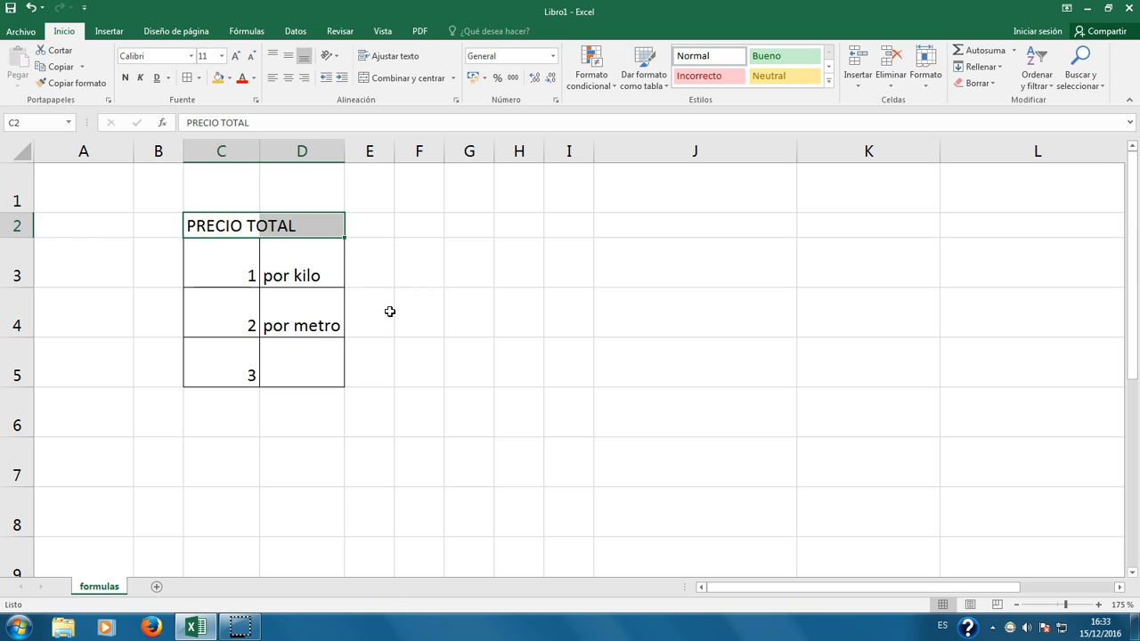
left_click(339, 374)
left_click(213, 227)
left_click(275, 224)
left_click(218, 225)
left_click(290, 224)
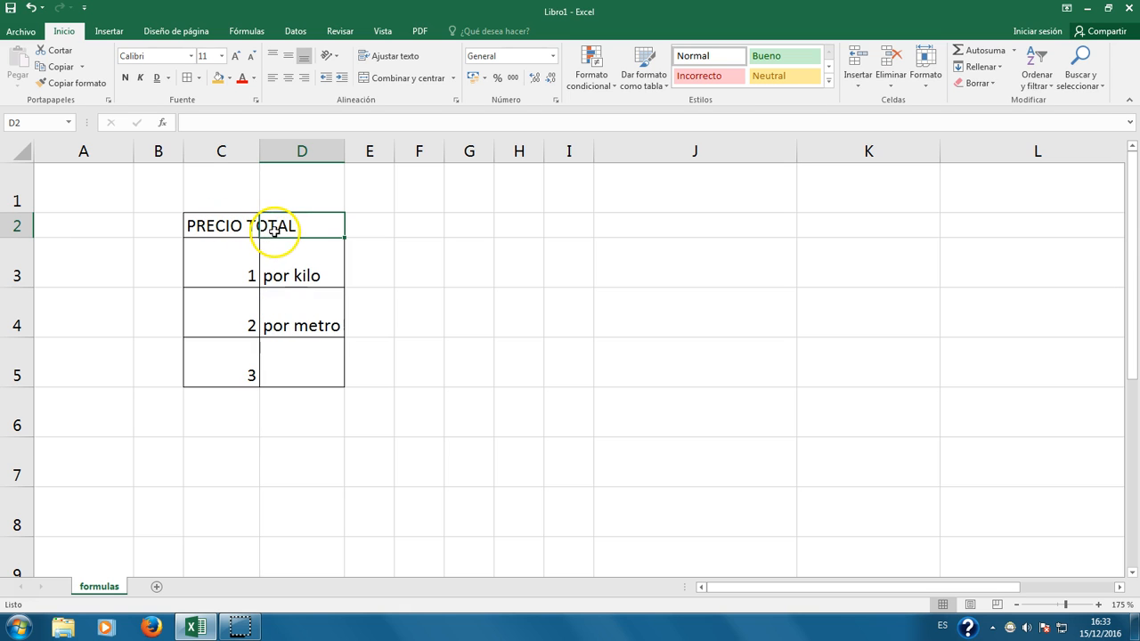
left_click(233, 225)
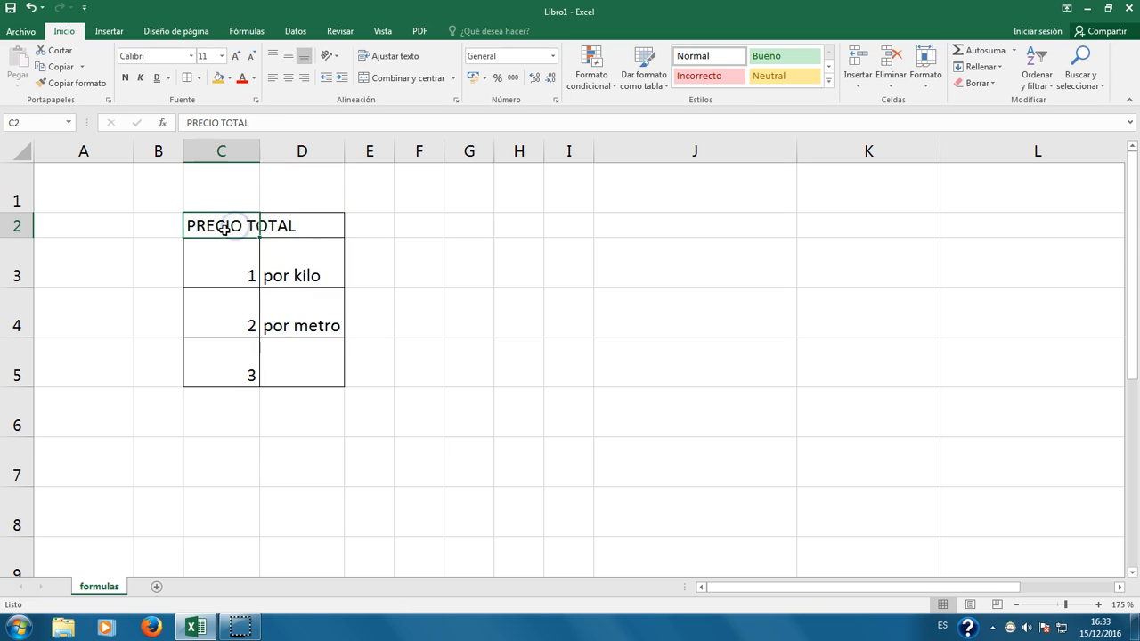
left_click(298, 228)
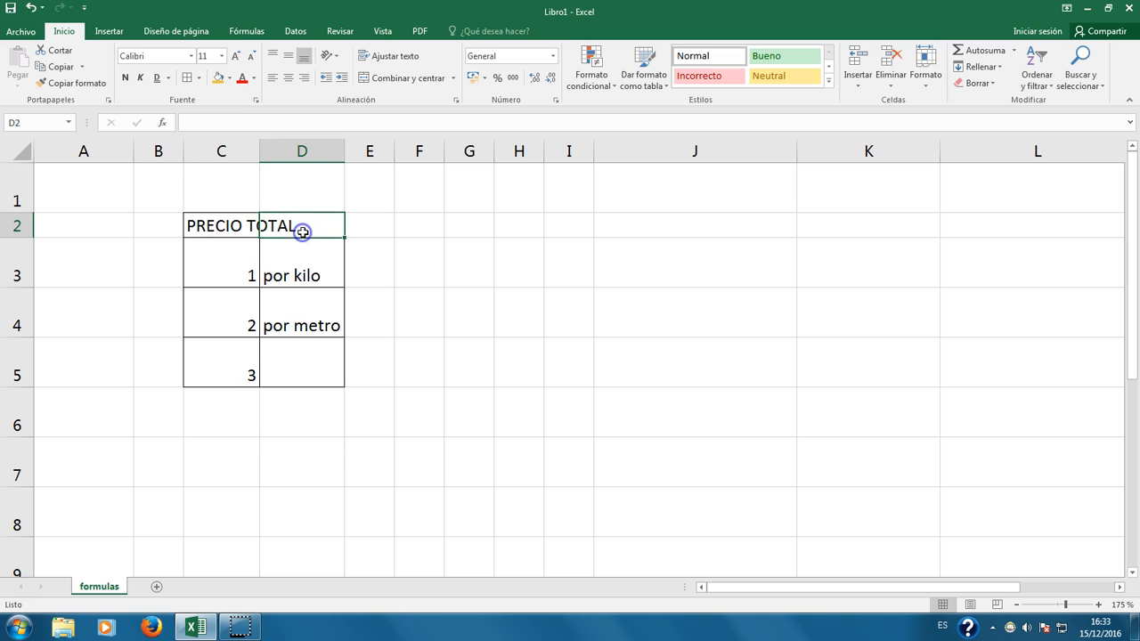
Step: Narrow column C slightly and re-merge PRECIO TOTAL centred across C2:D2
mouse_move(263, 148)
left_mouse_down()
mouse_move(398, 148)
mouse_move(252, 156)
left_mouse_up()
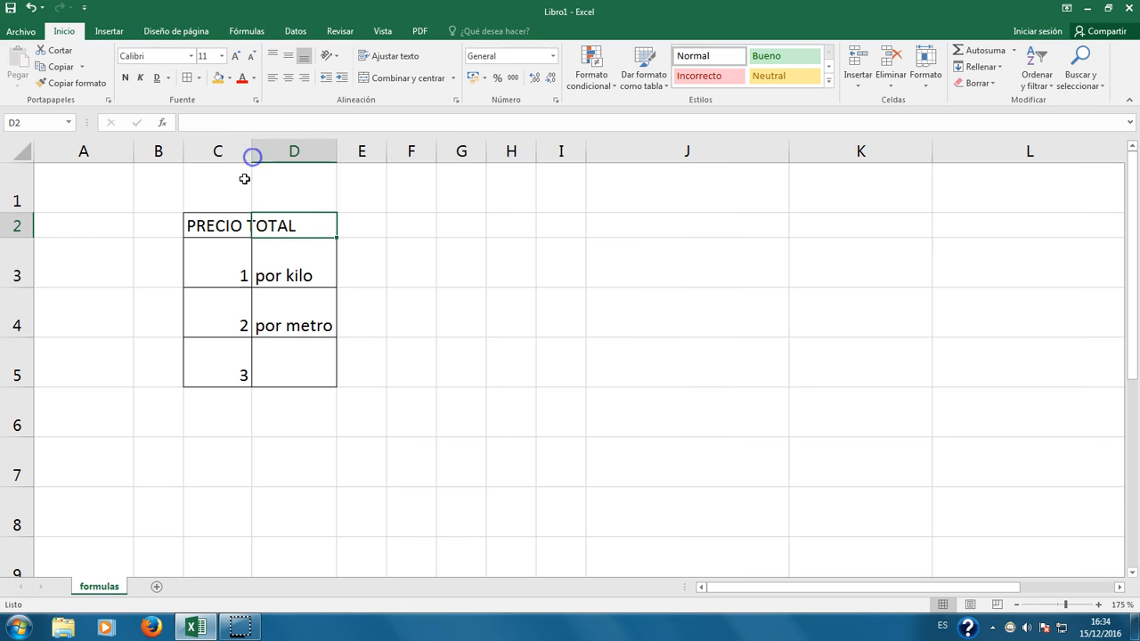
left_click(214, 228)
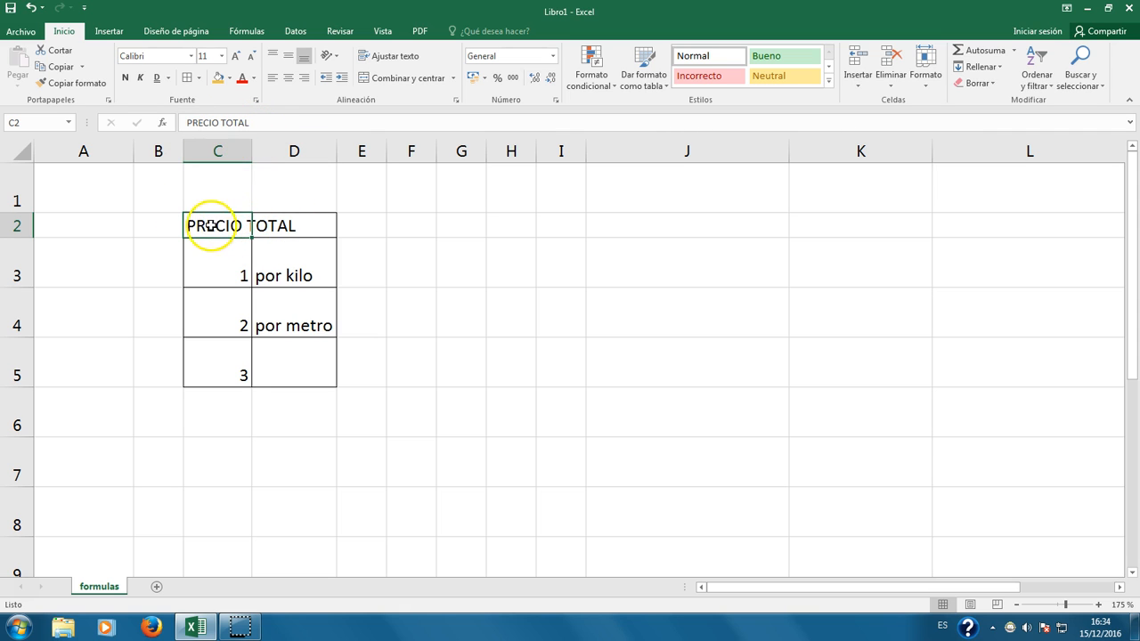
left_click(290, 227)
left_click_drag(230, 227, 278, 221)
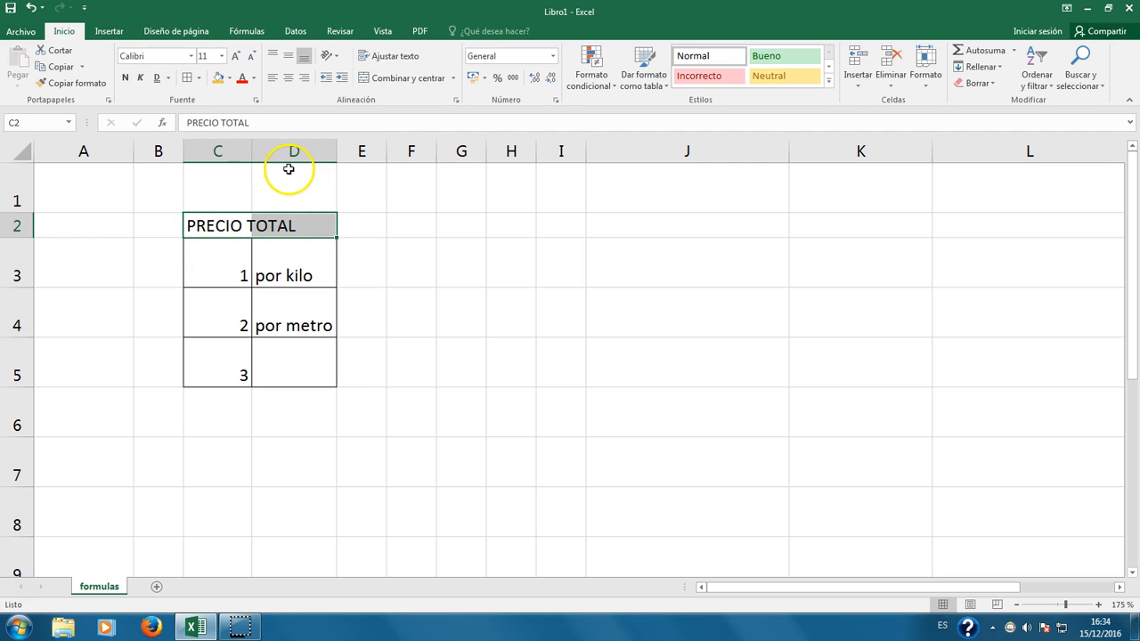
left_click(382, 78)
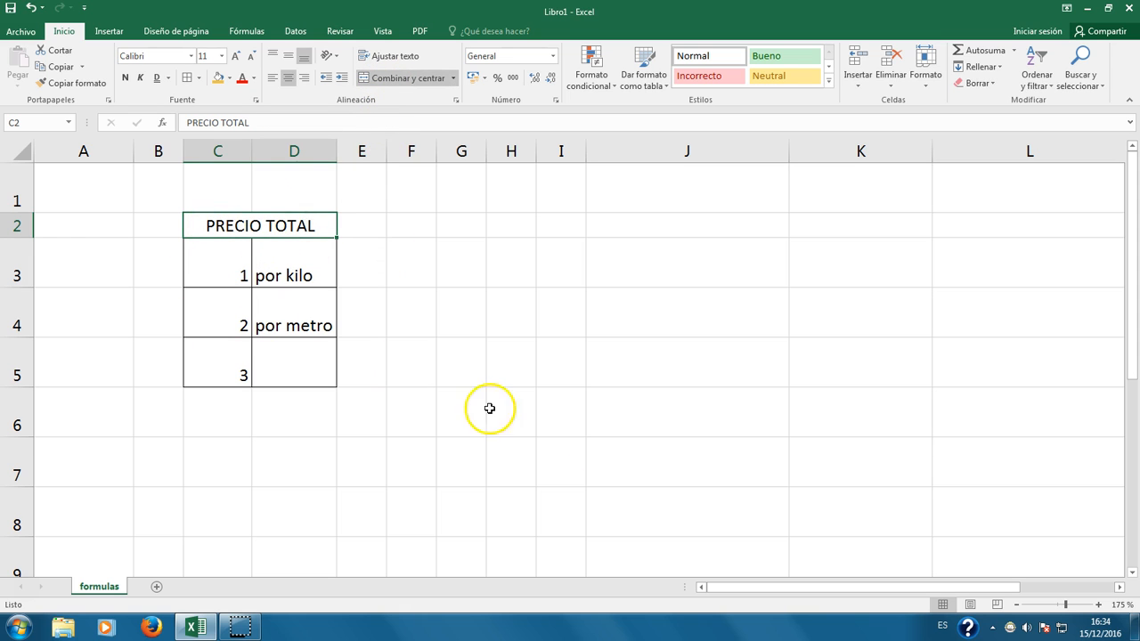
left_click(433, 406)
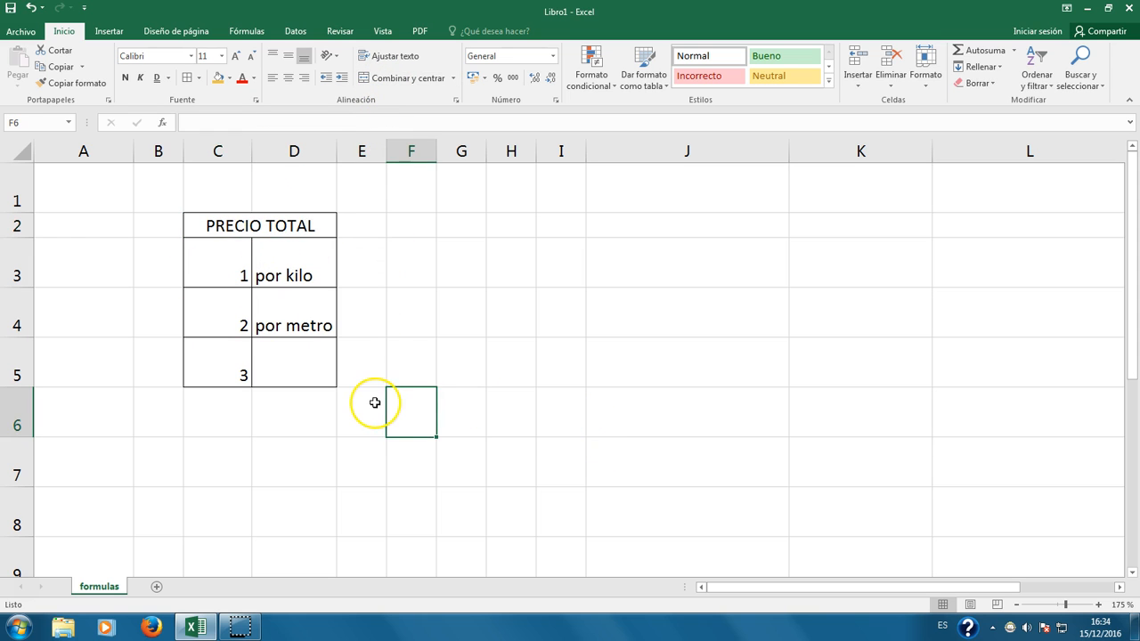